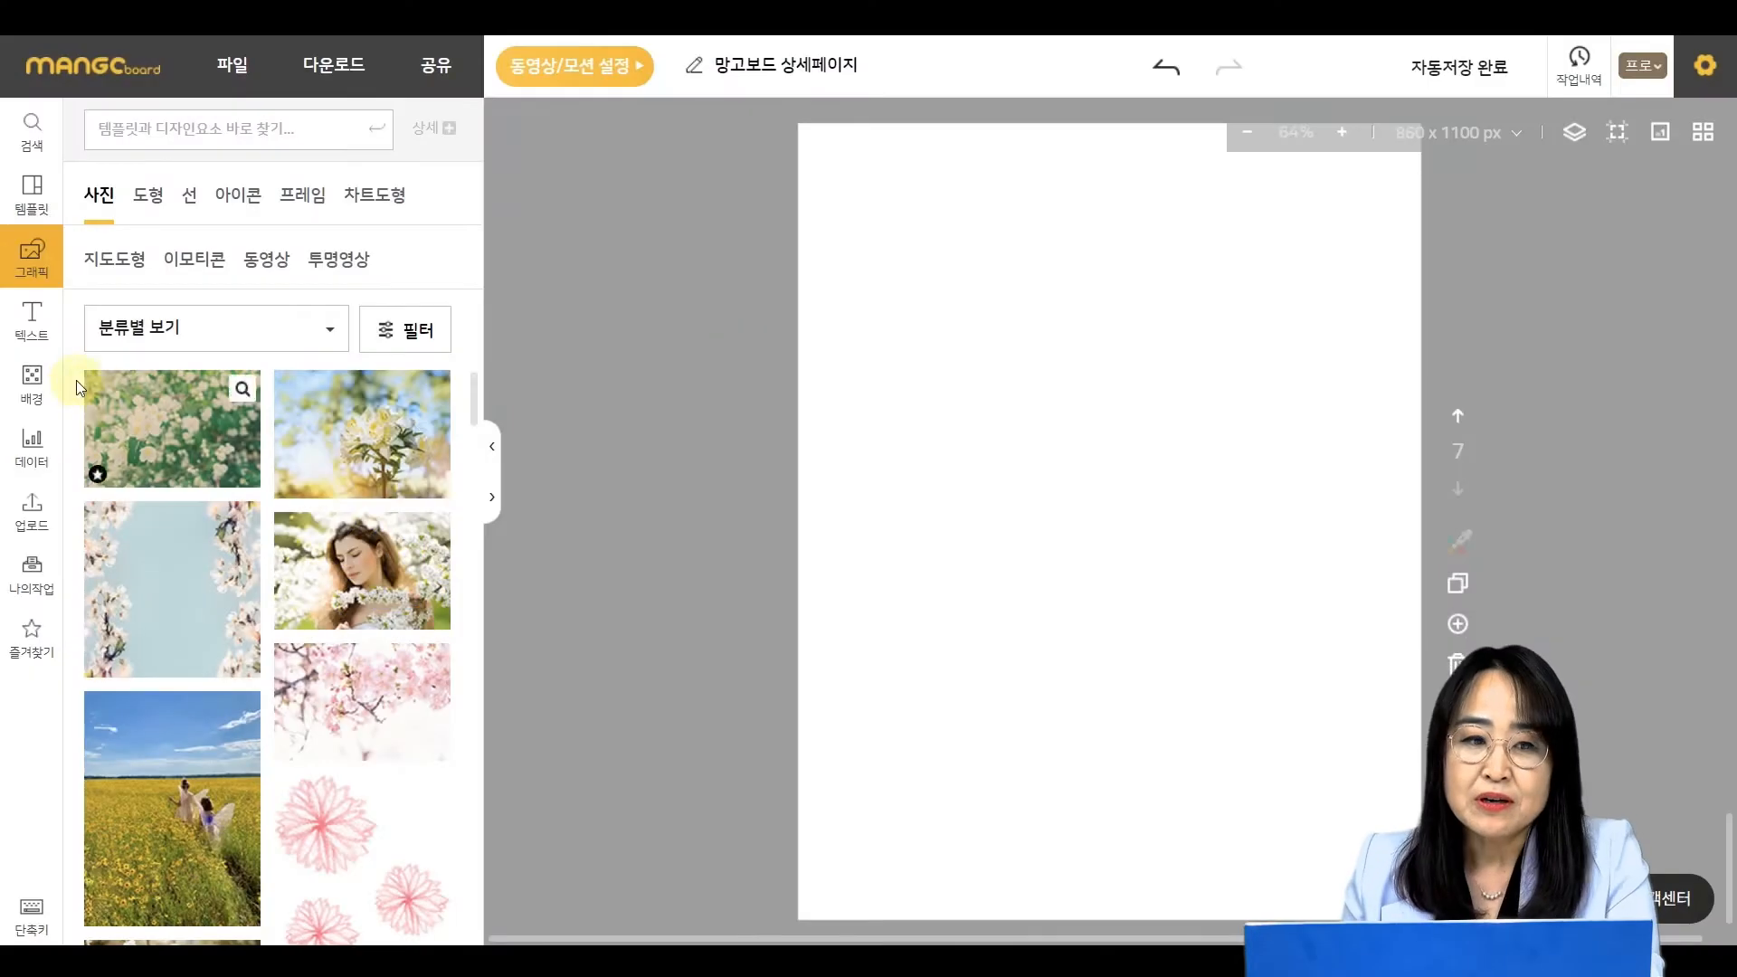
- Add a solid circle from the basic shapes and place it in the upper-left area of the blank page
left_click(136, 210)
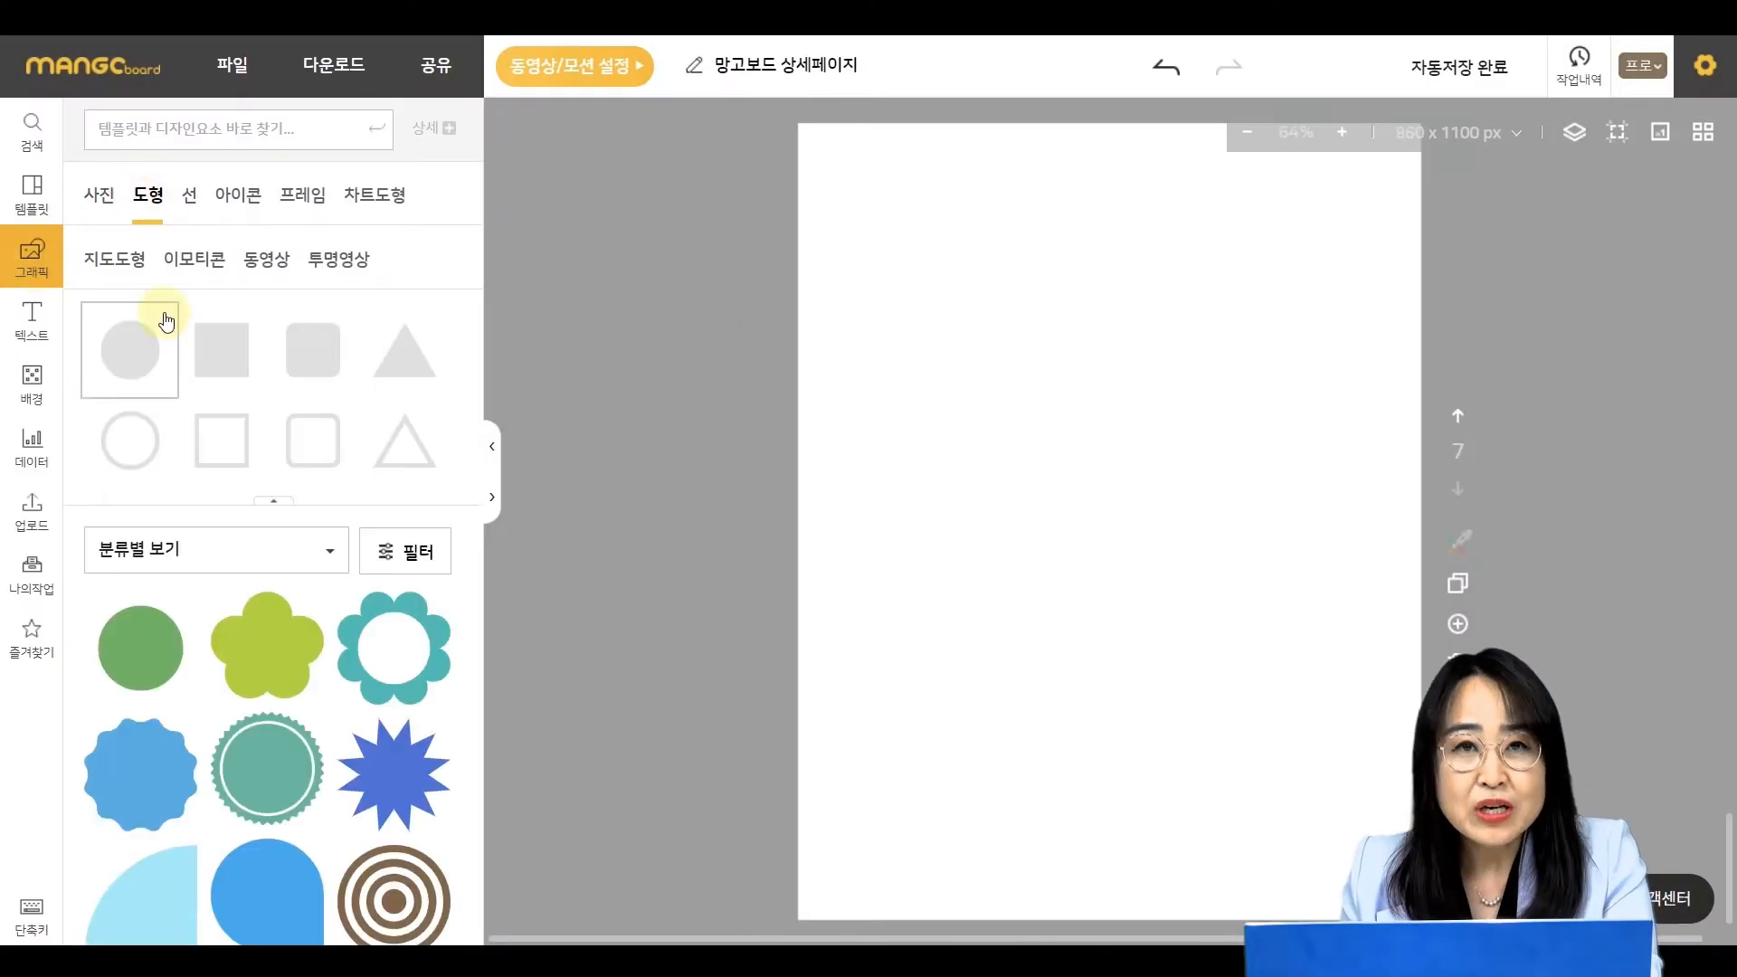
left_click(131, 366)
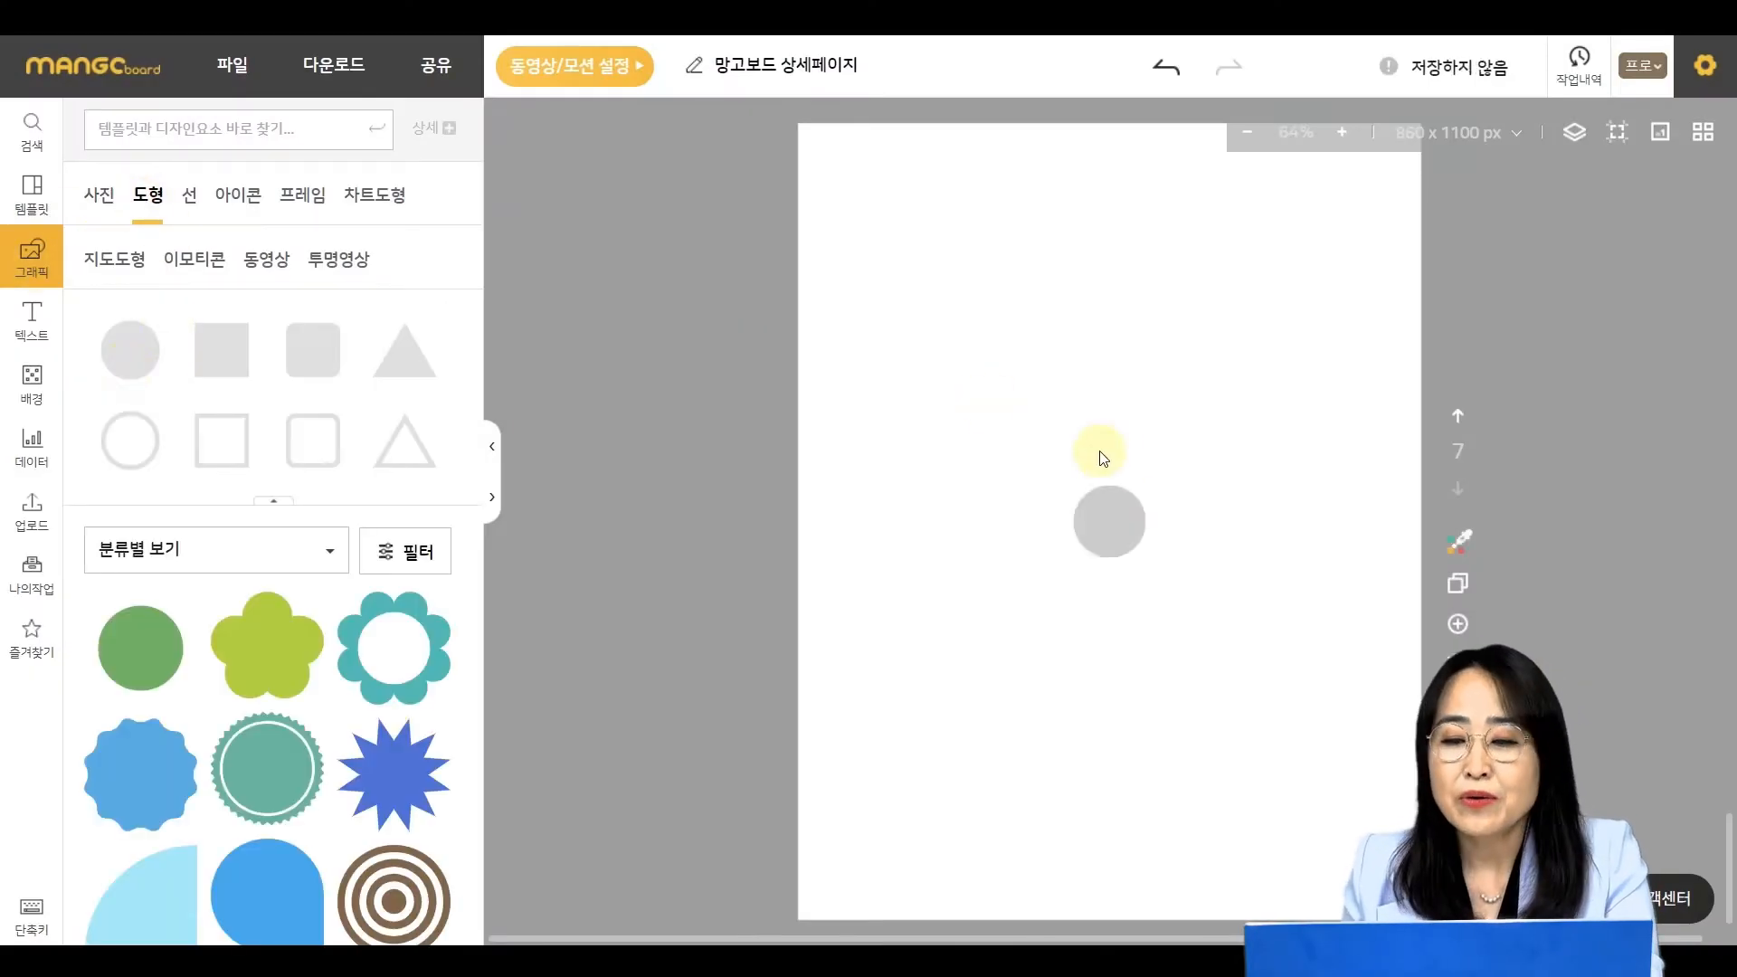
left_click_drag(1109, 515, 937, 324)
left_click(937, 324)
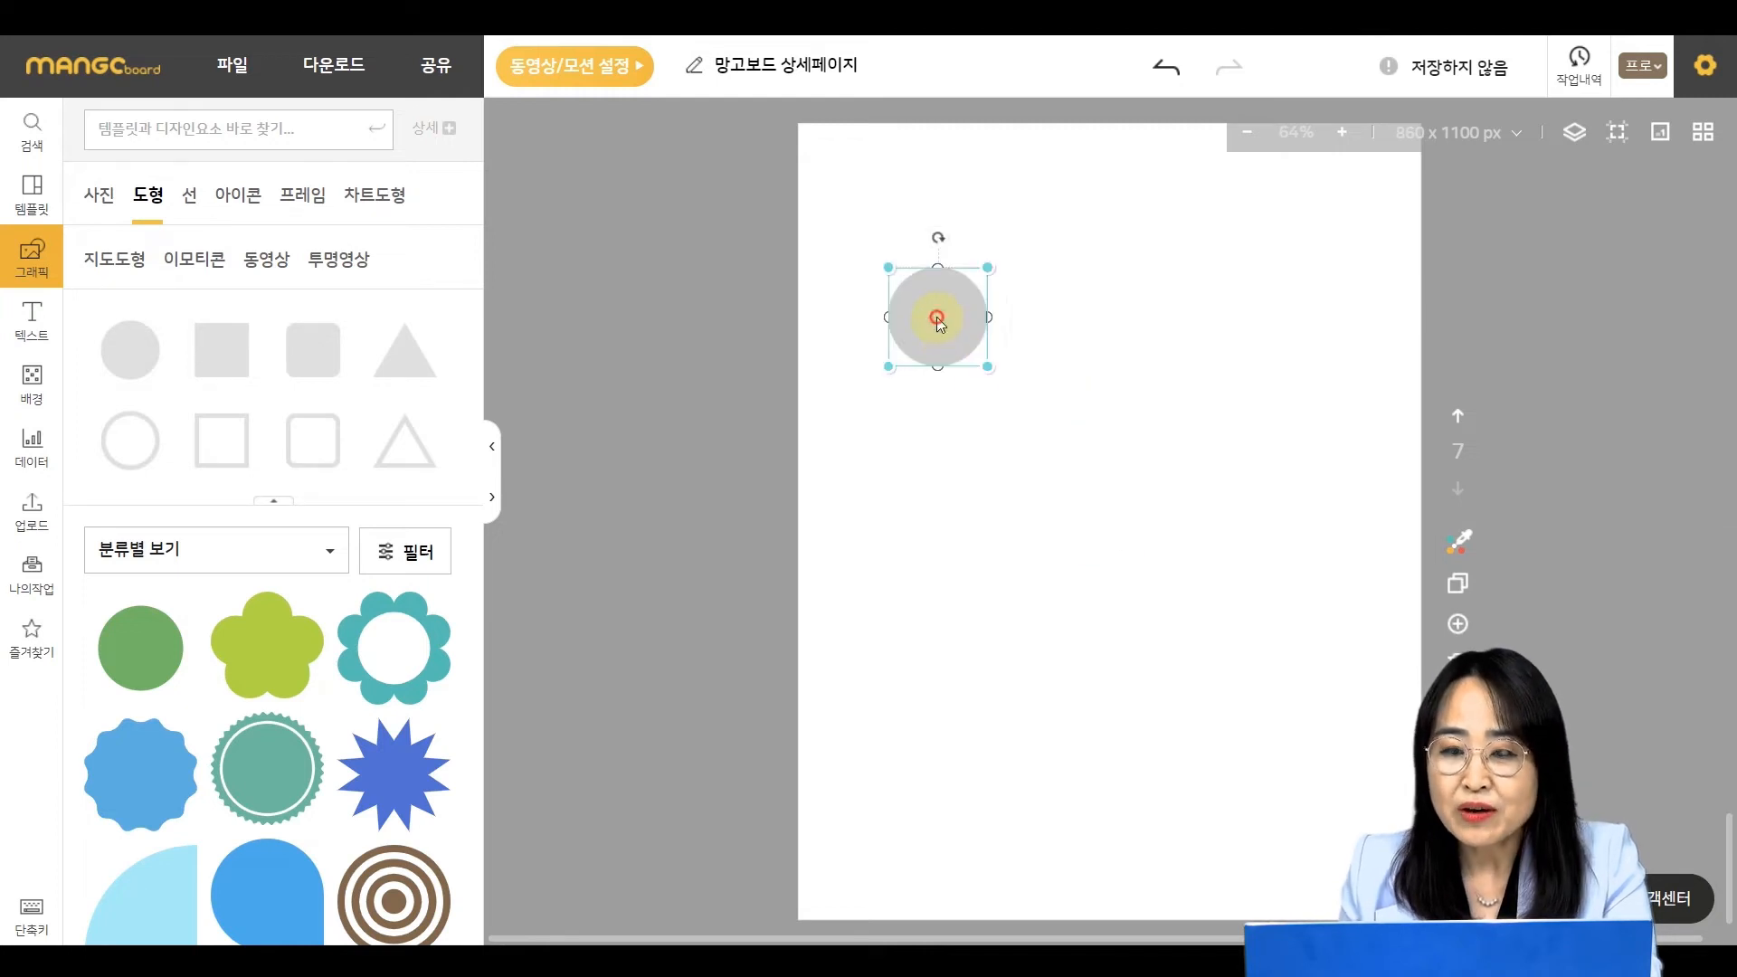
- Try the basic palette's solid colours on the circle, ending with the orange-yellow #ffb808
left_click(431, 519)
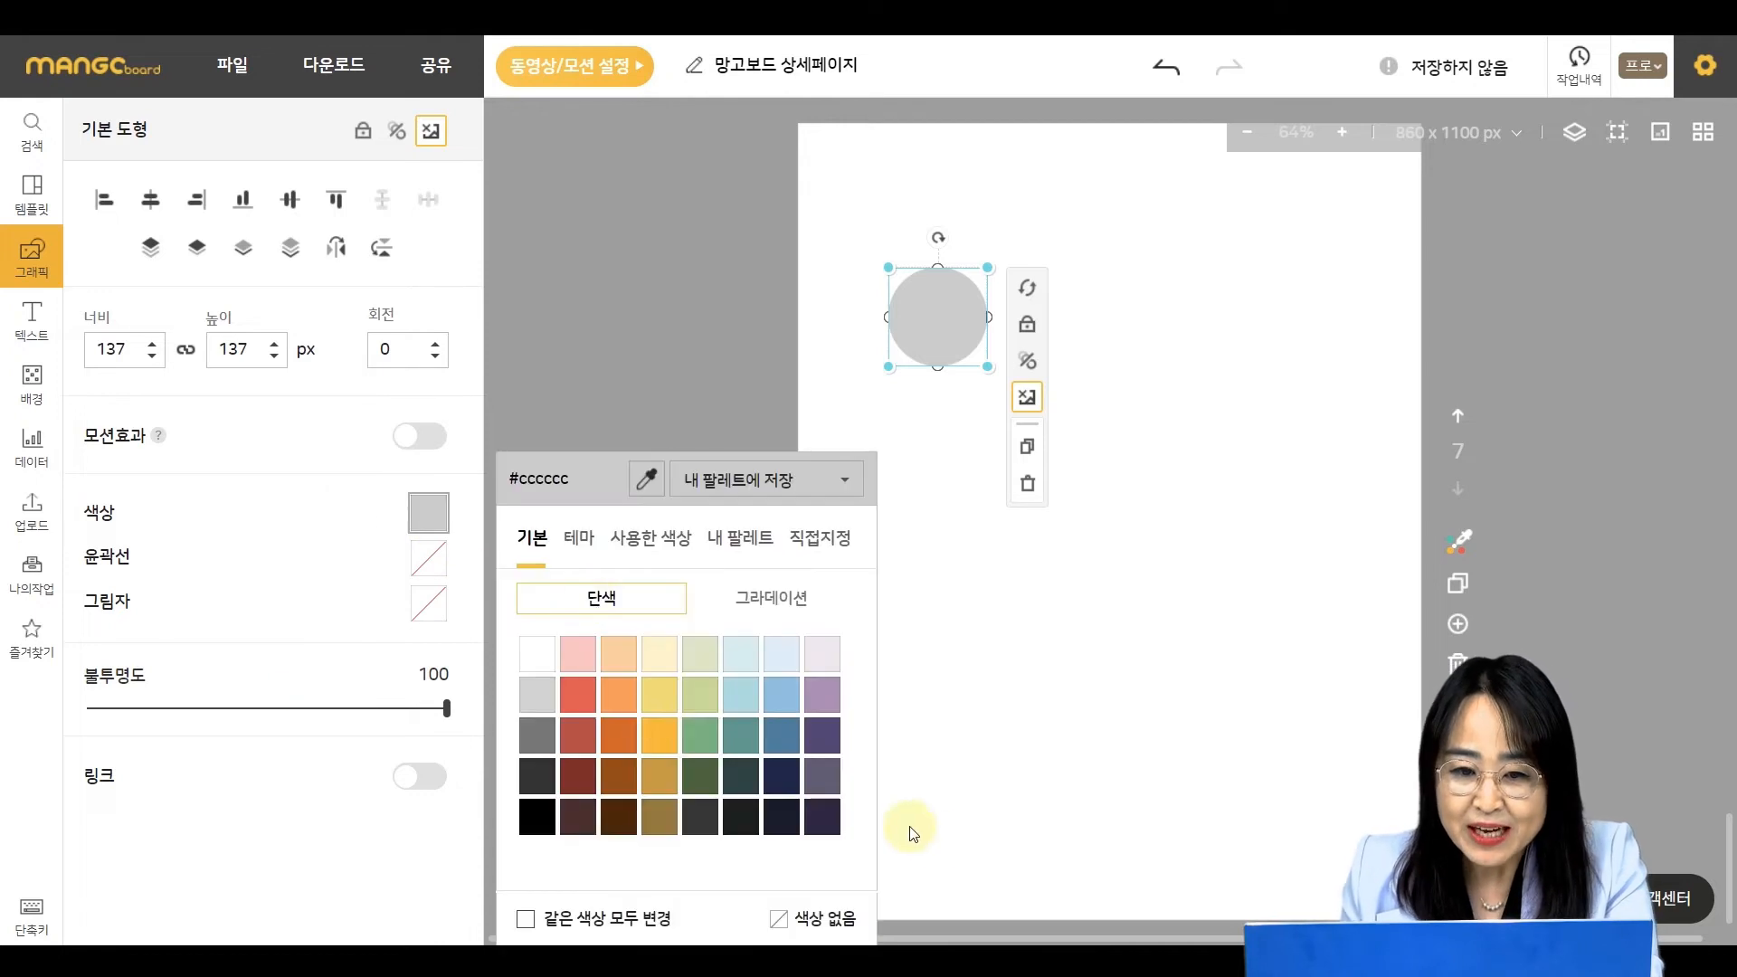
left_click(623, 699)
left_click(663, 708)
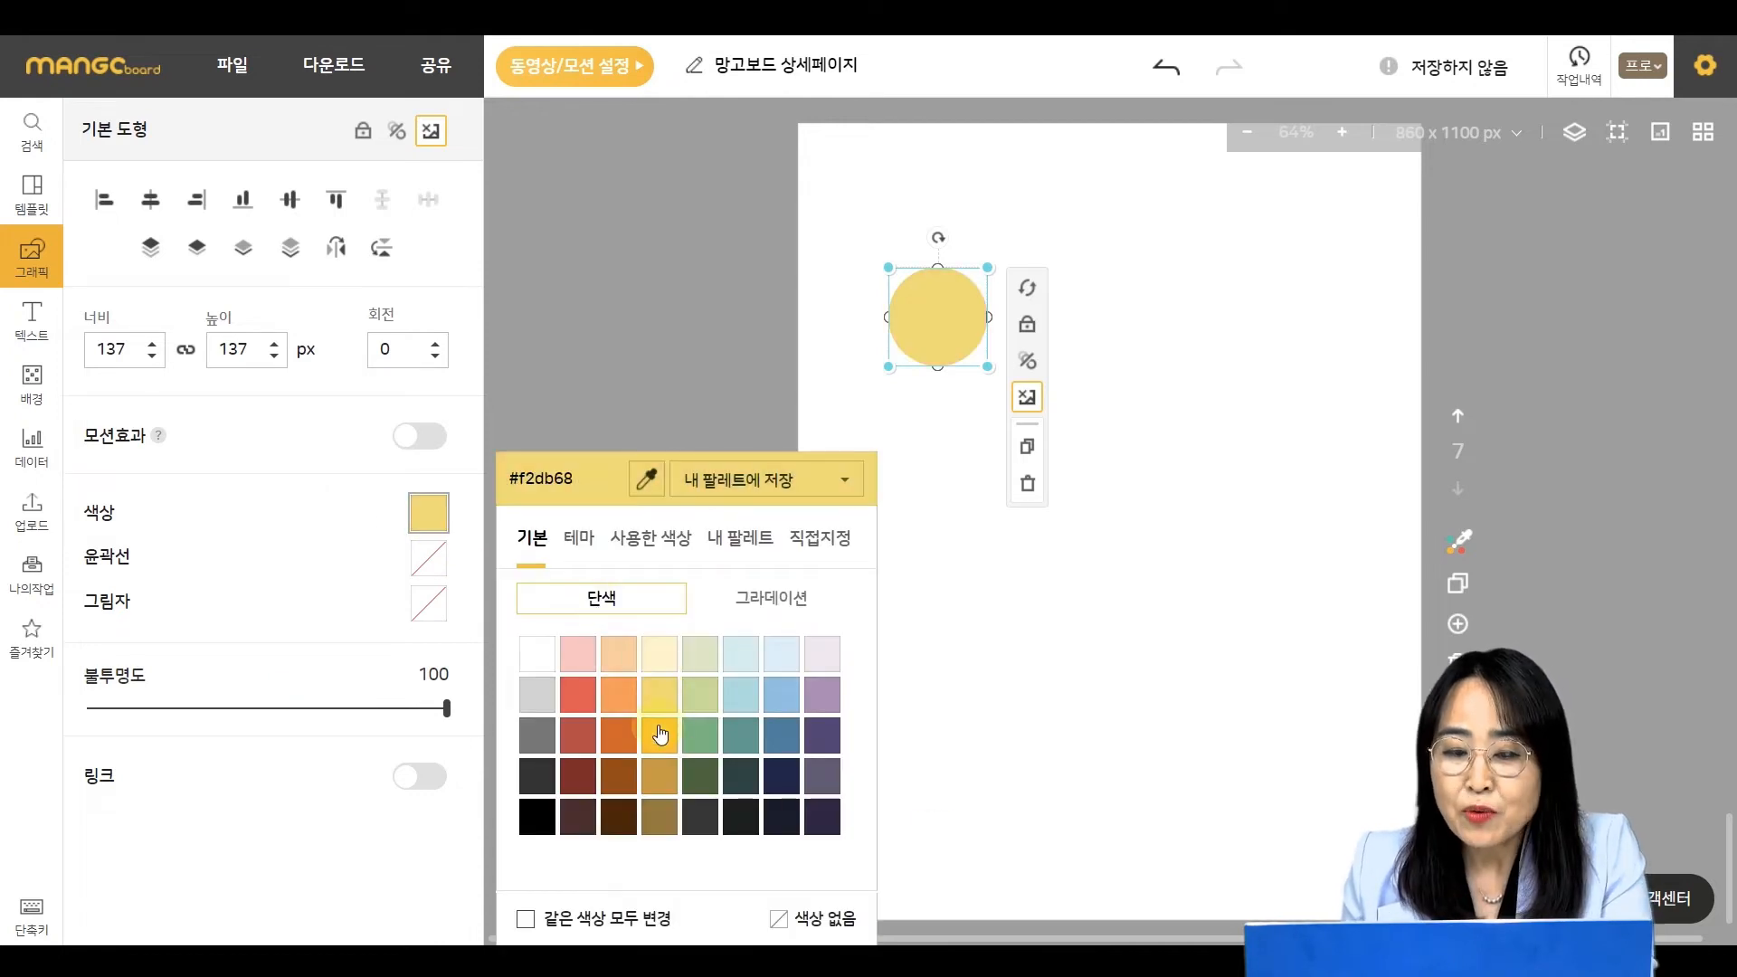
left_click(659, 747)
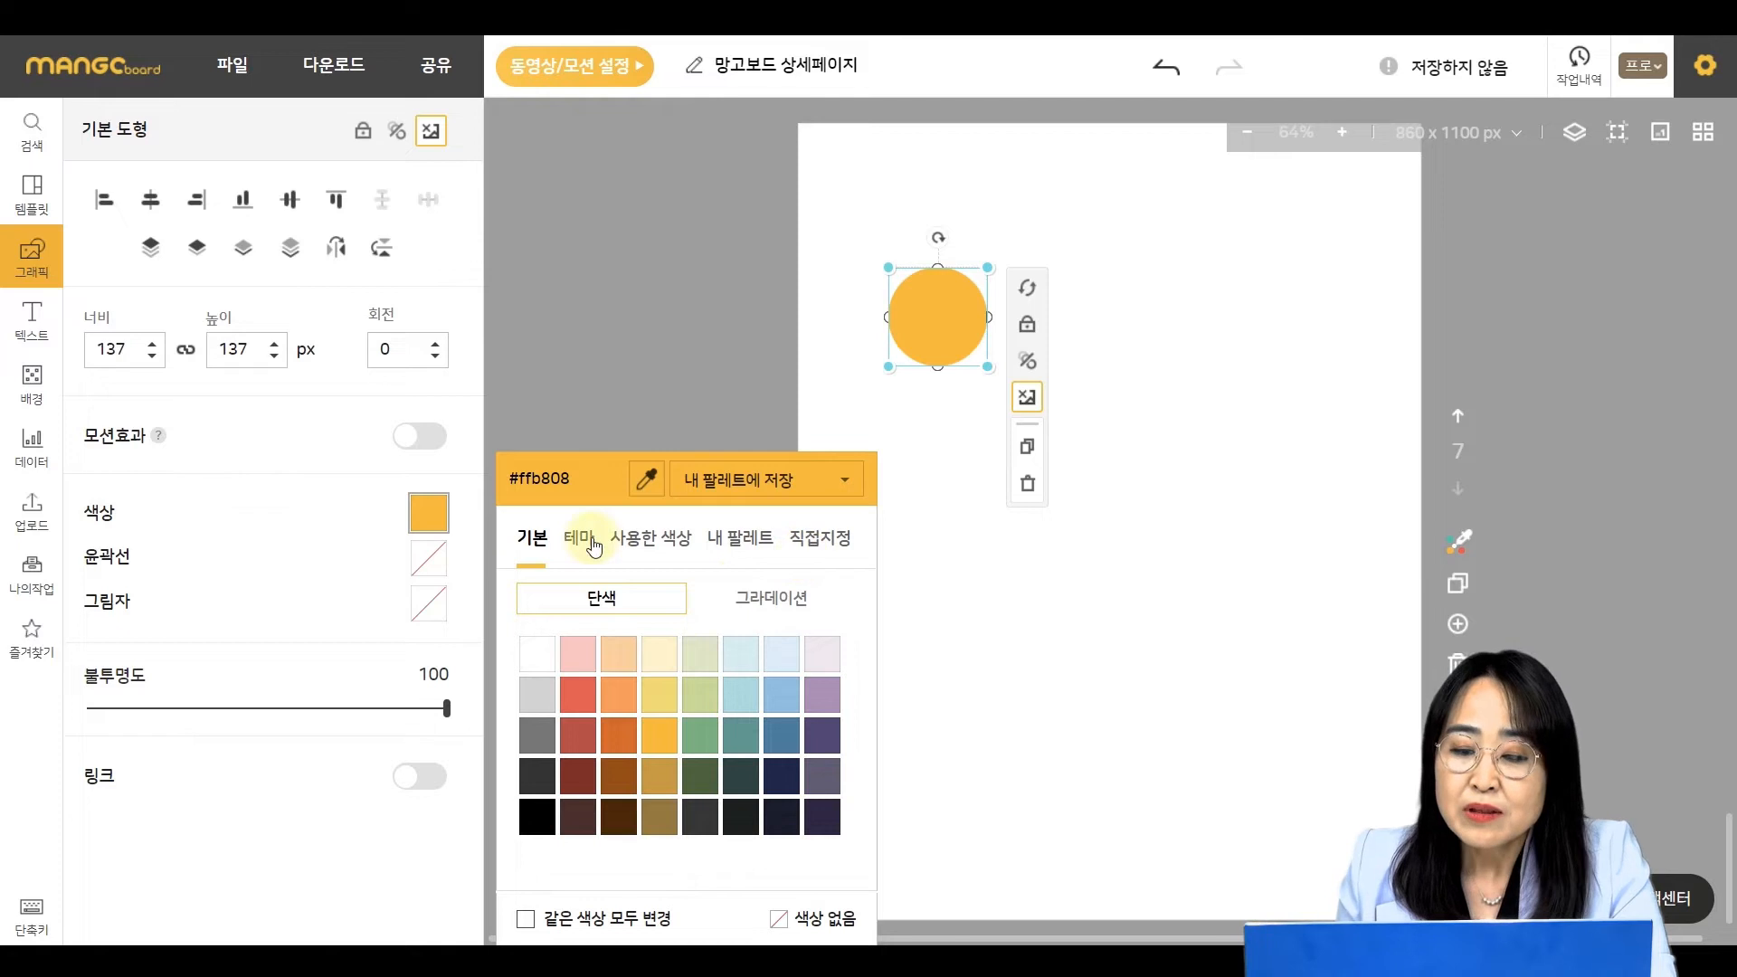
- Mix a custom solid colour for the circle, choosing a blue hue and the softer shade #5966de
left_click(827, 549)
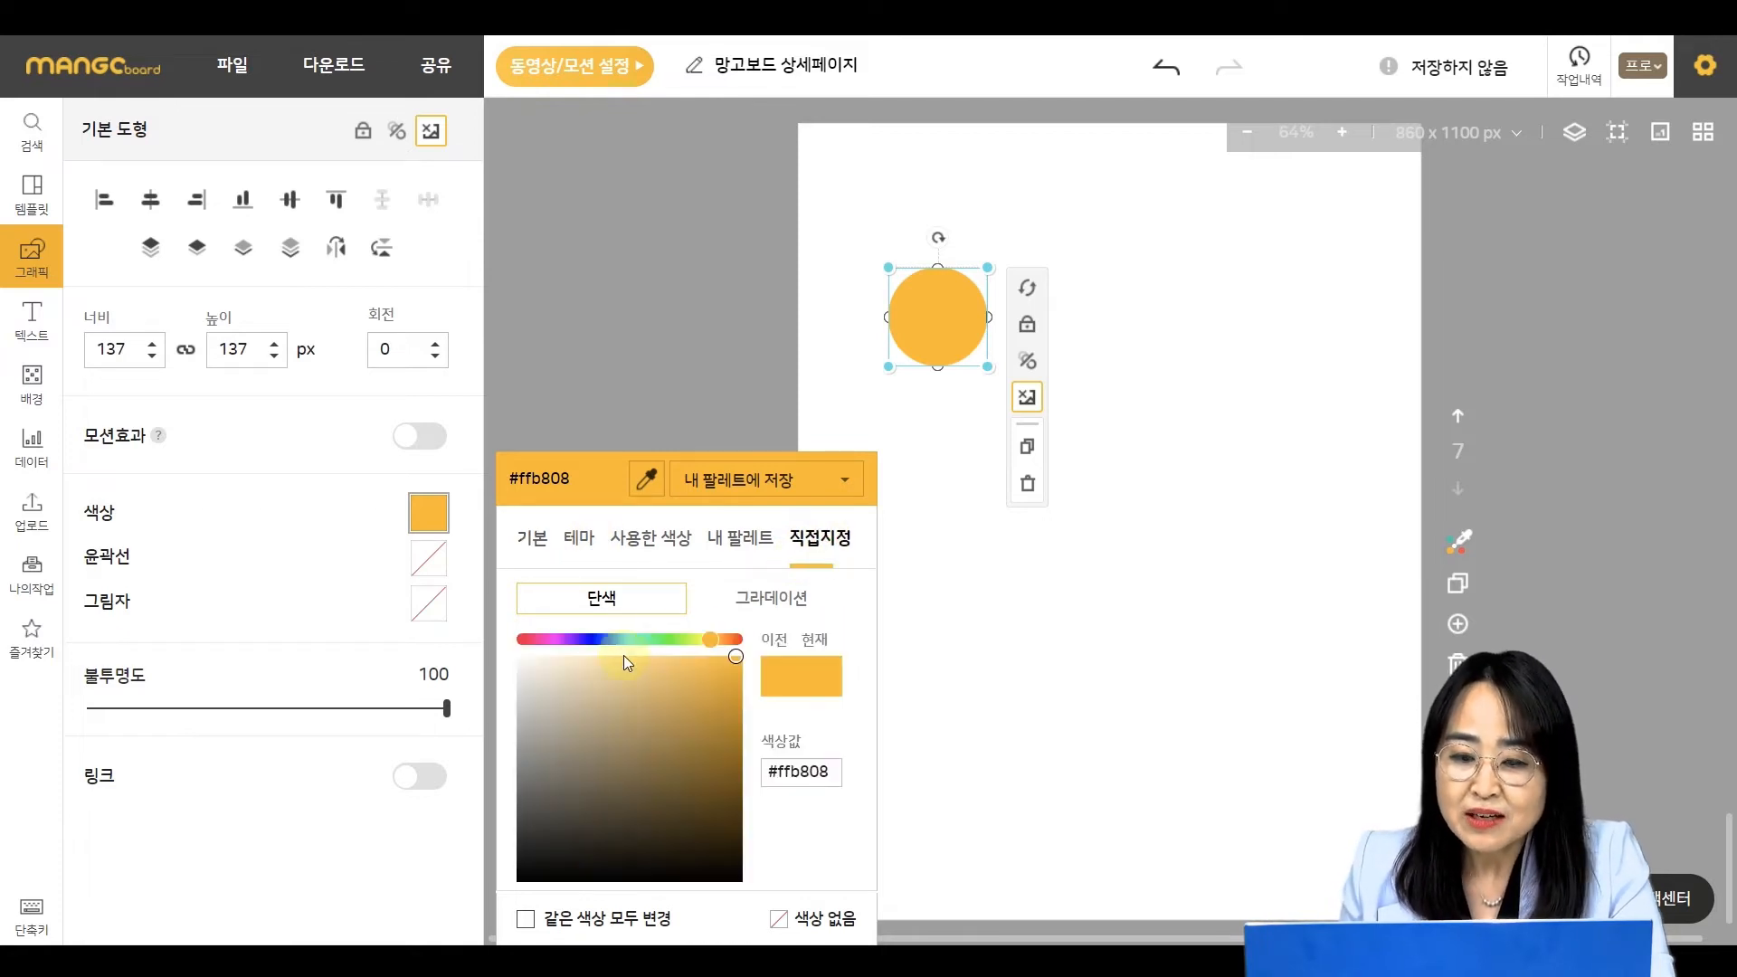
left_click(597, 639)
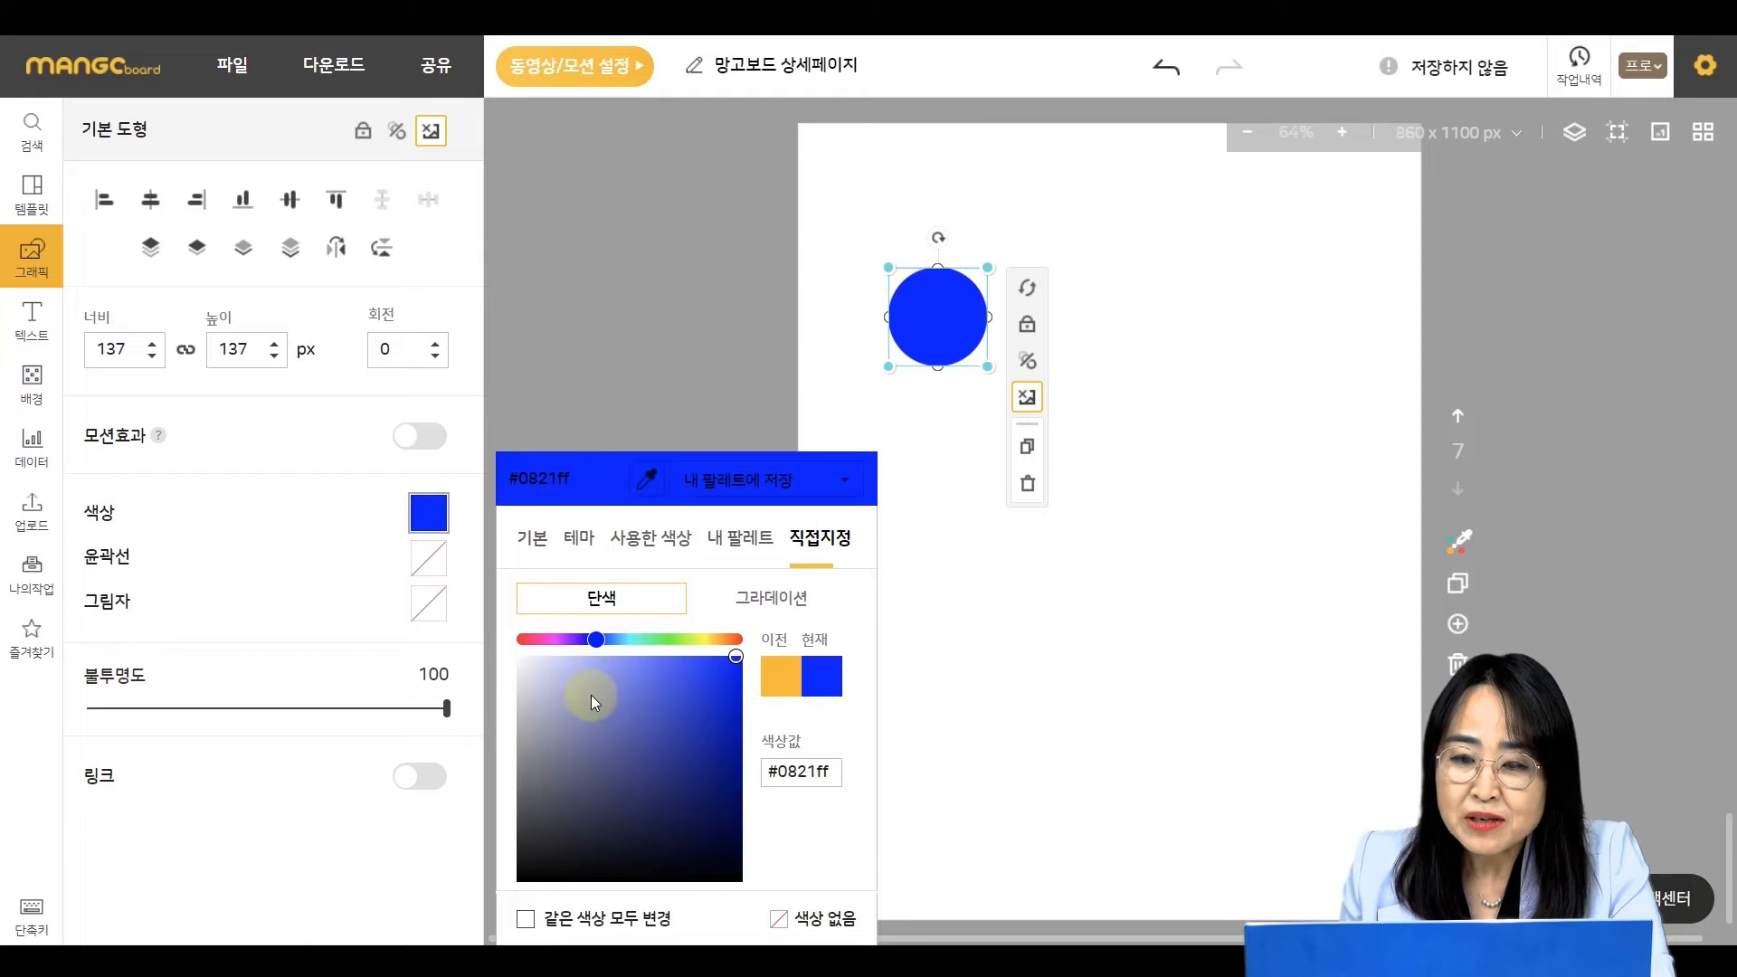
mouse_move(632, 687)
left_mouse_down()
mouse_move(586, 783)
mouse_move(682, 709)
mouse_move(656, 694)
left_mouse_up()
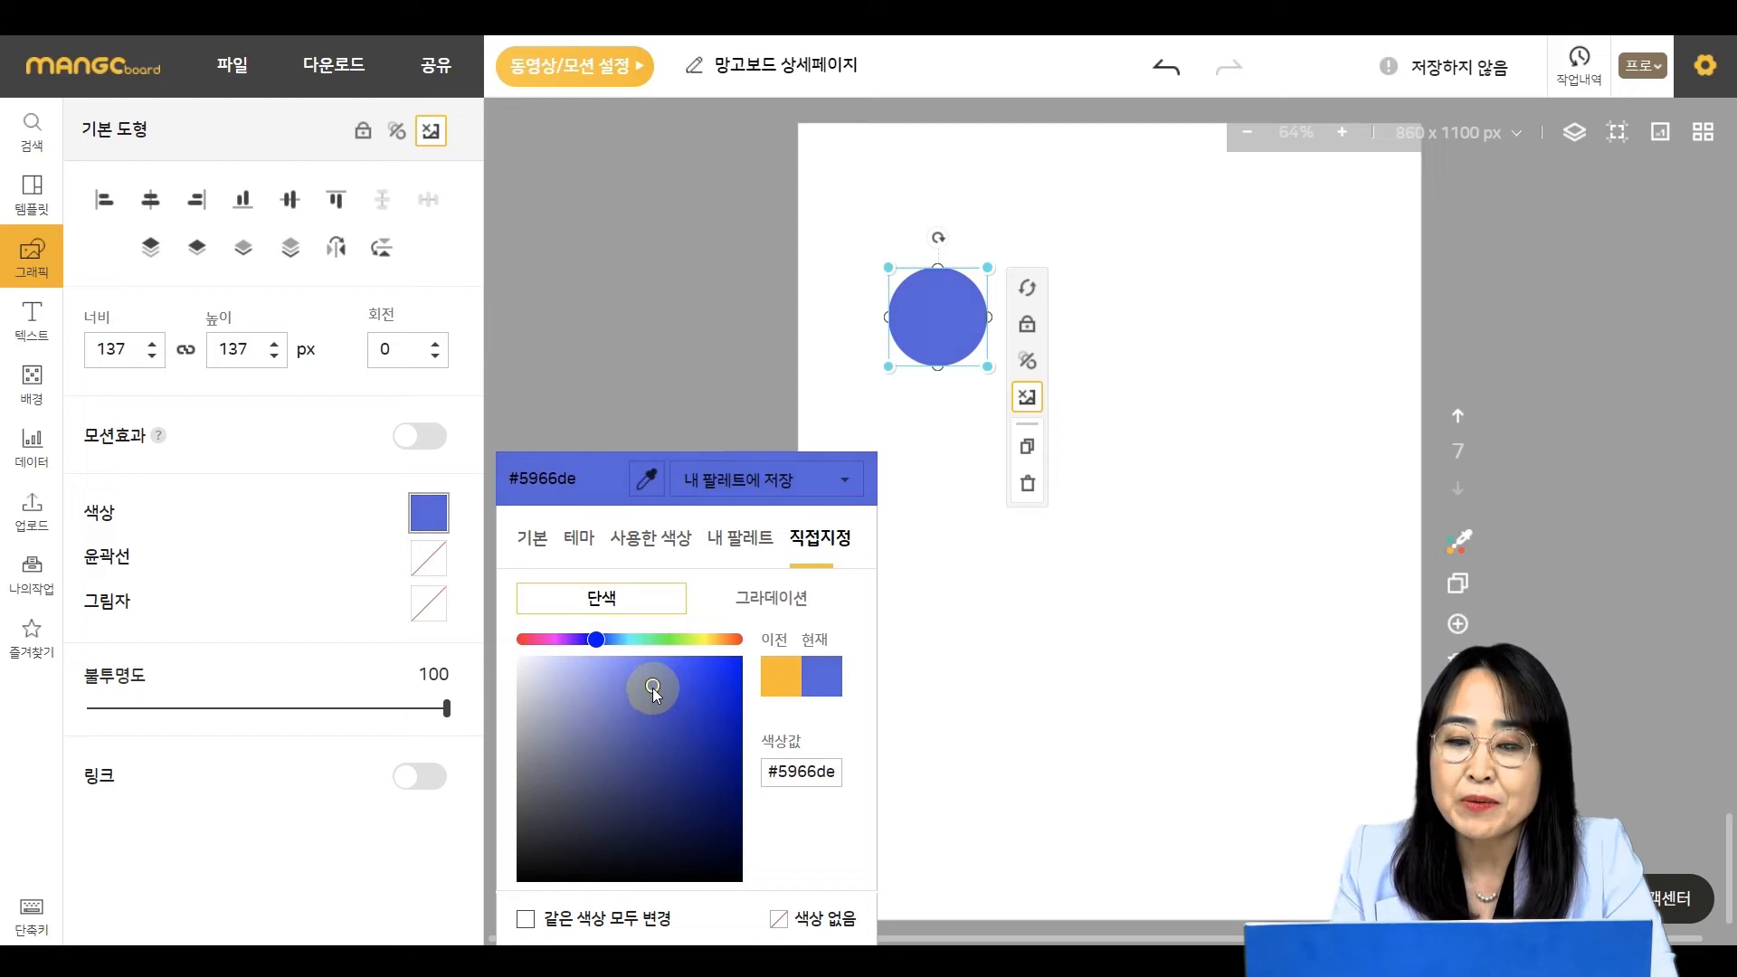
- Try several solid theme colours on the circle, finishing with the blue #118ab2 from the 여름 바다 theme
left_click(580, 547)
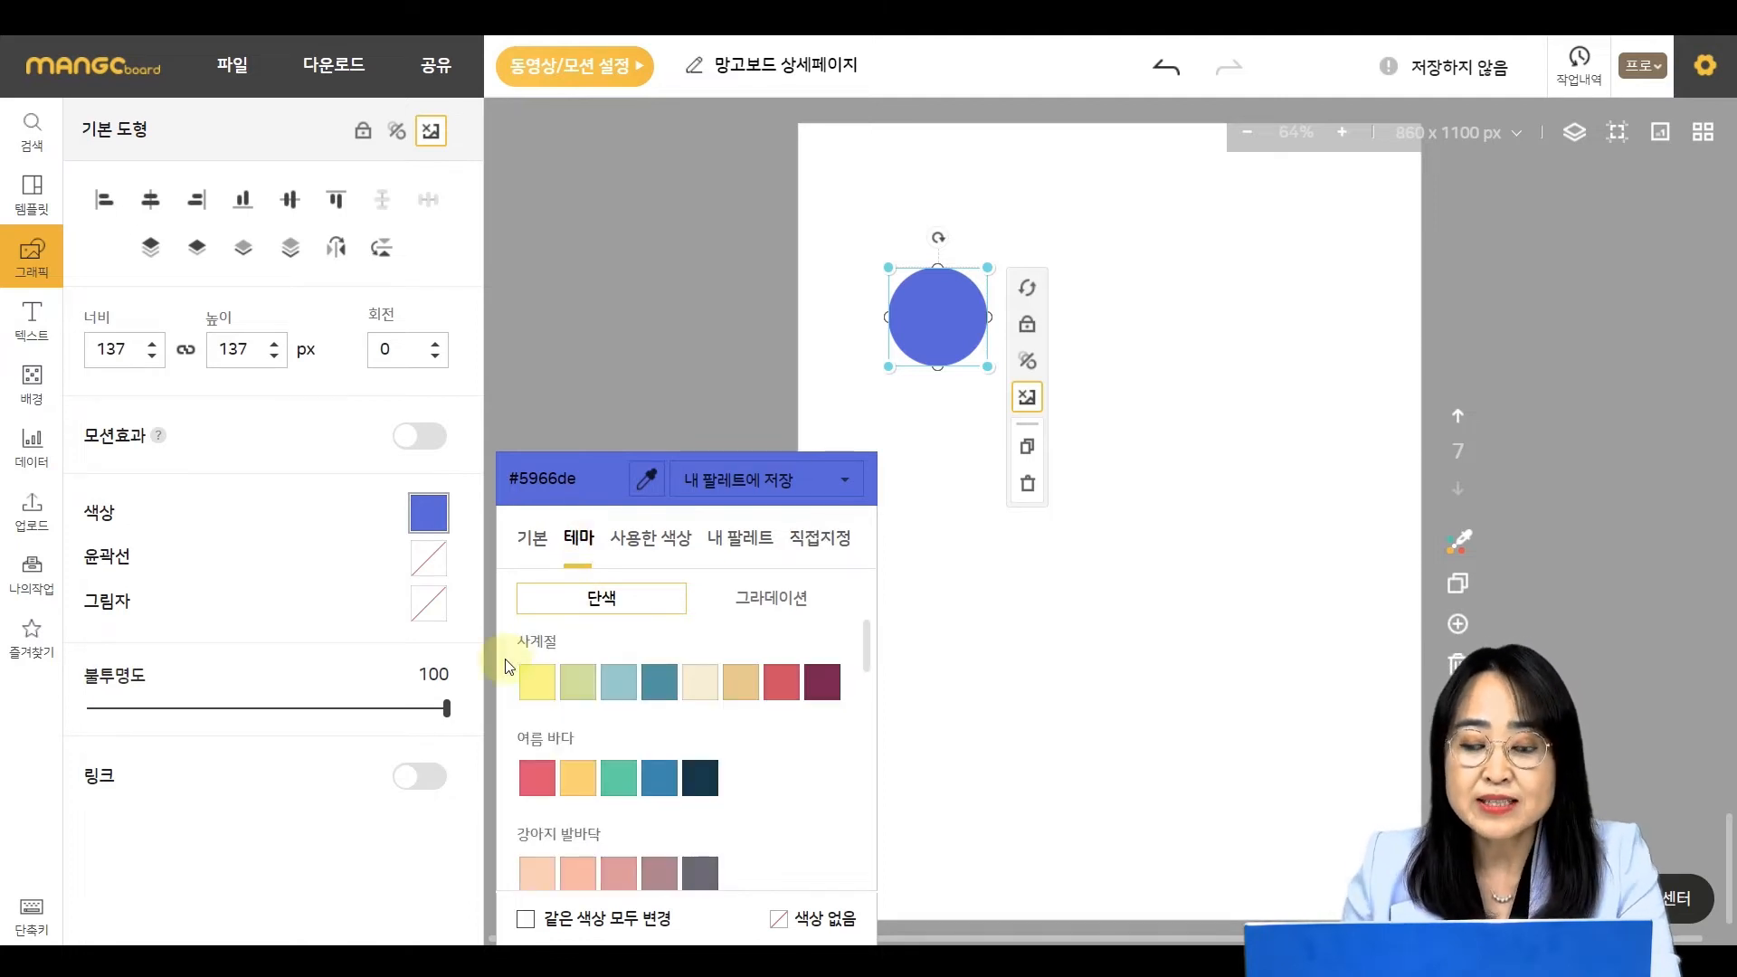
left_click(547, 687)
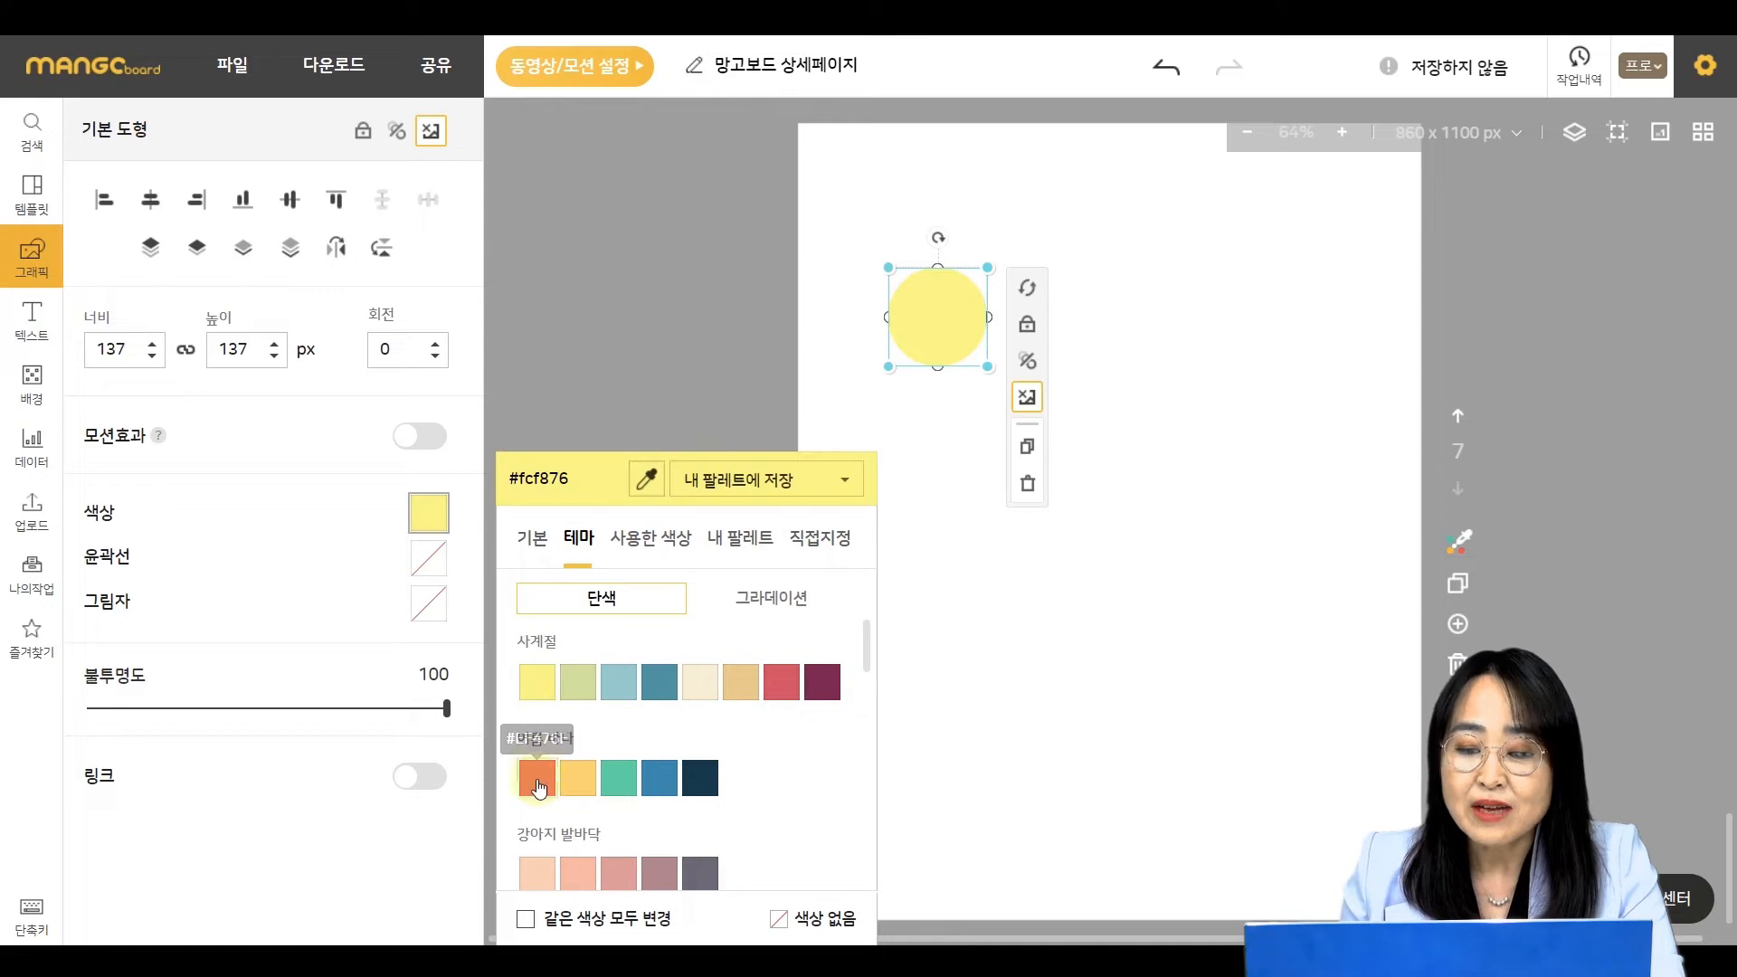
left_click(542, 764)
scroll(544, 751, "down", 1)
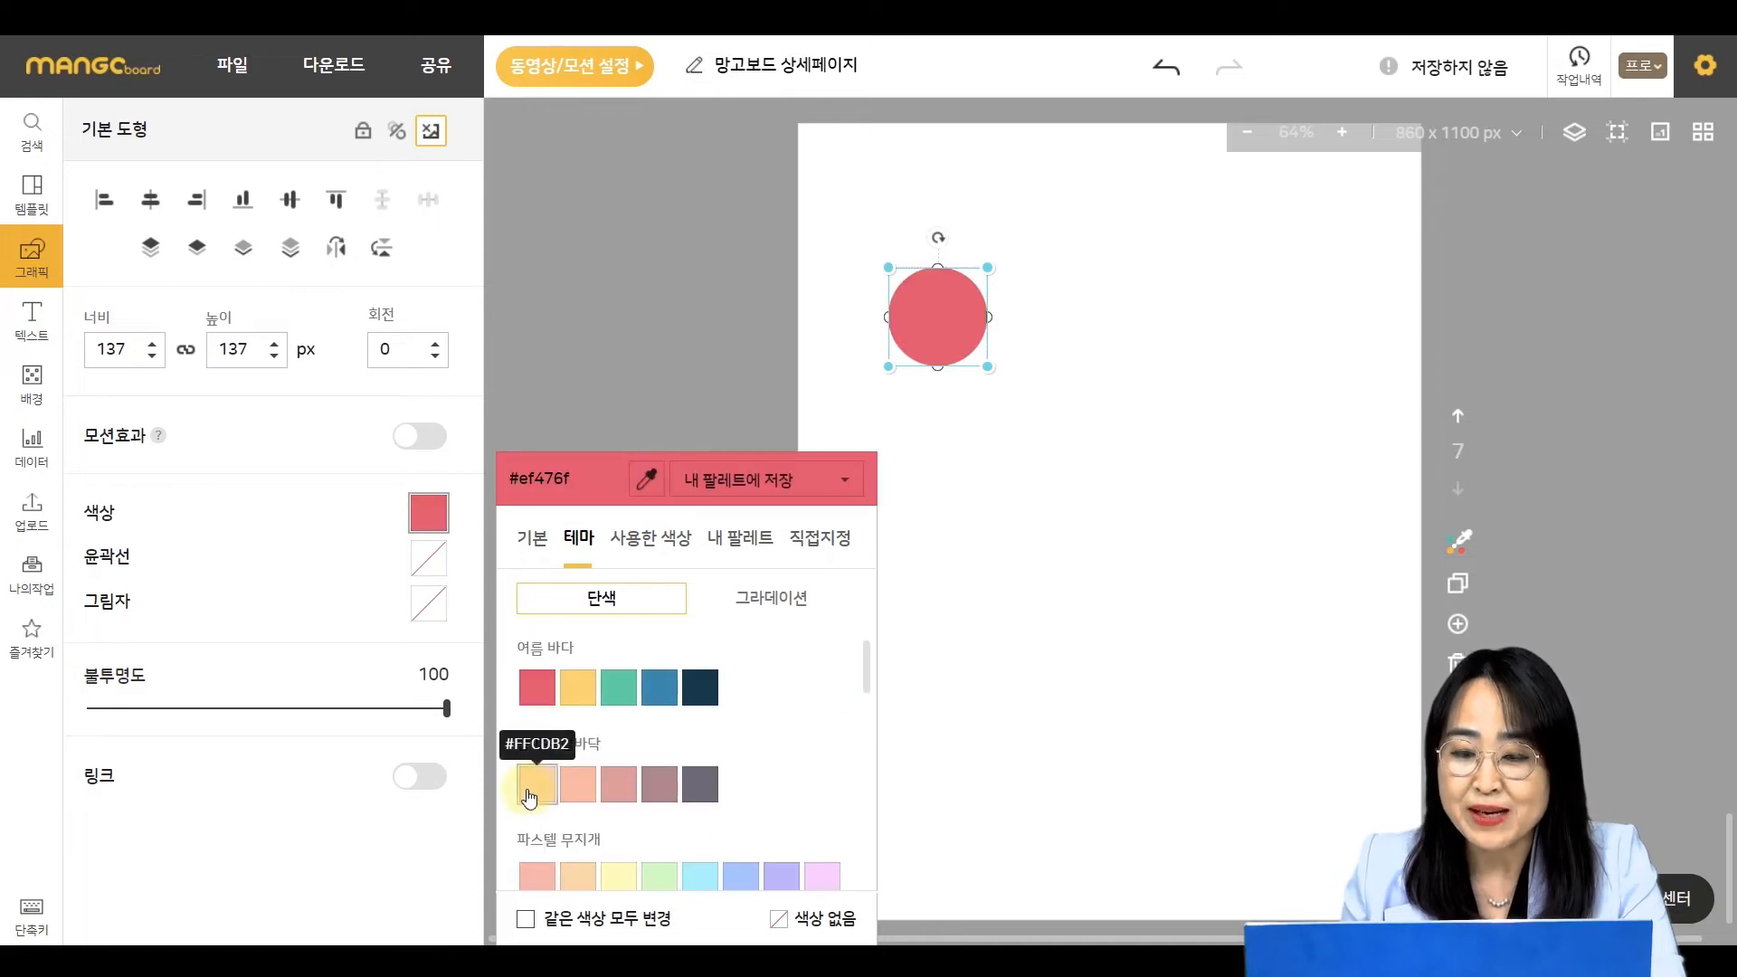
left_click(527, 791)
left_click(578, 783)
left_click(619, 783)
left_click(556, 684)
left_click(578, 687)
left_click(618, 690)
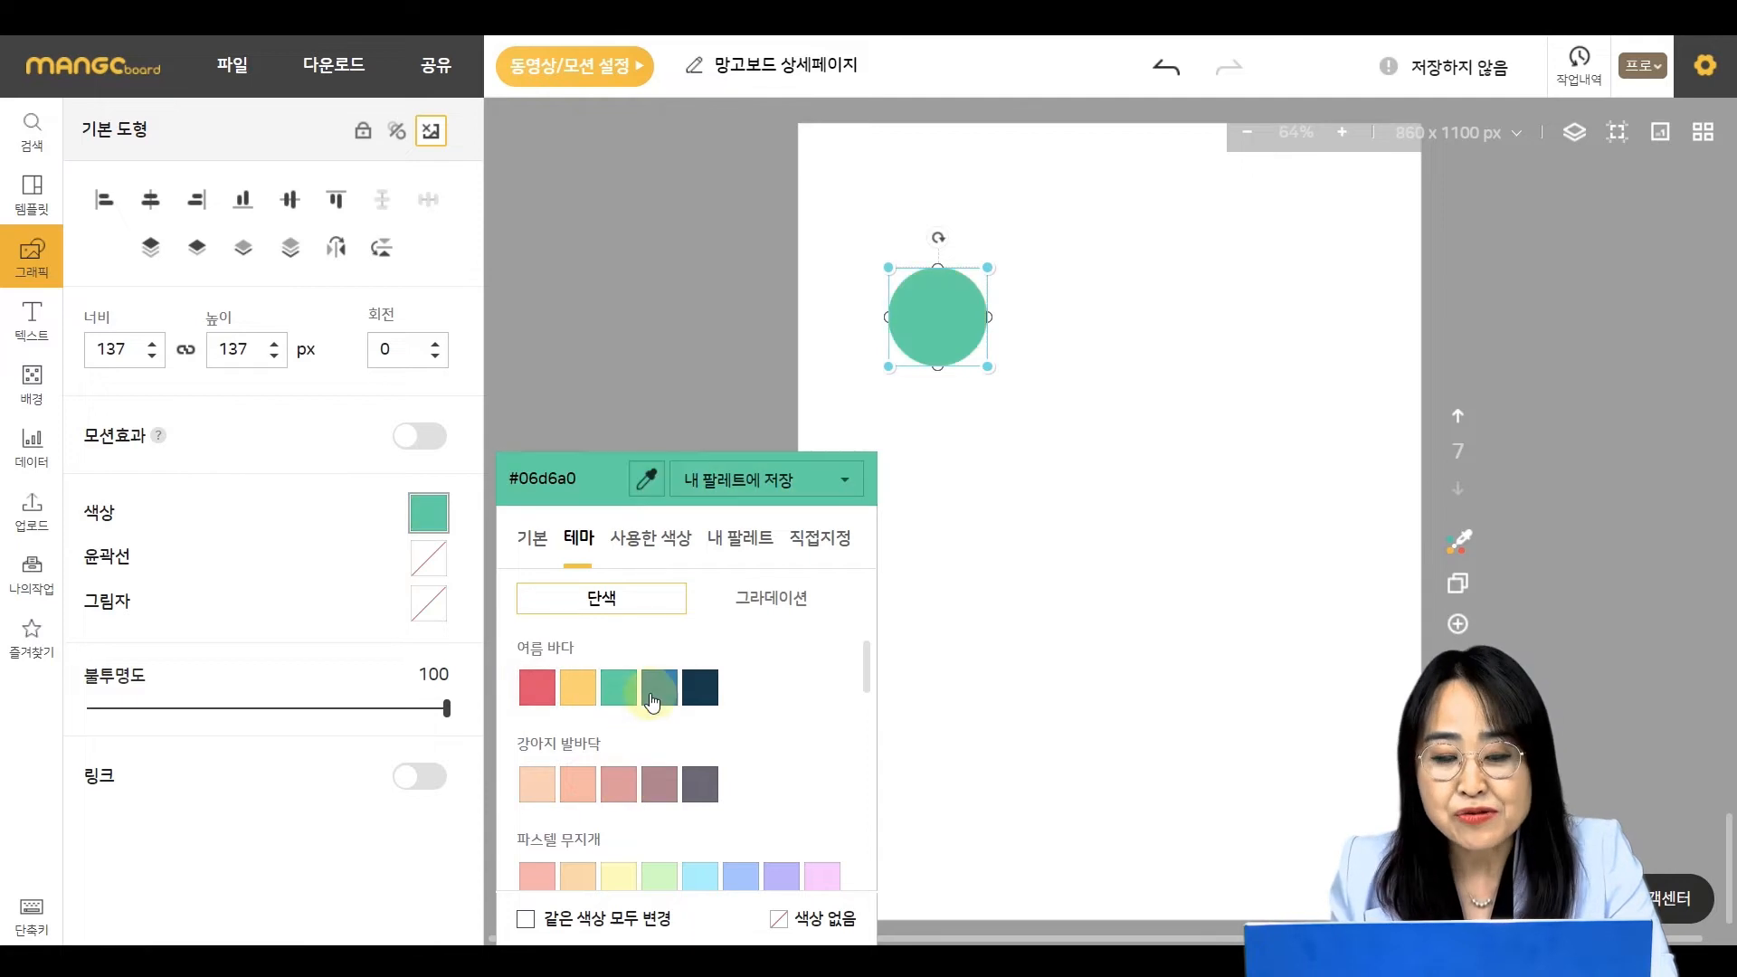
left_click(660, 690)
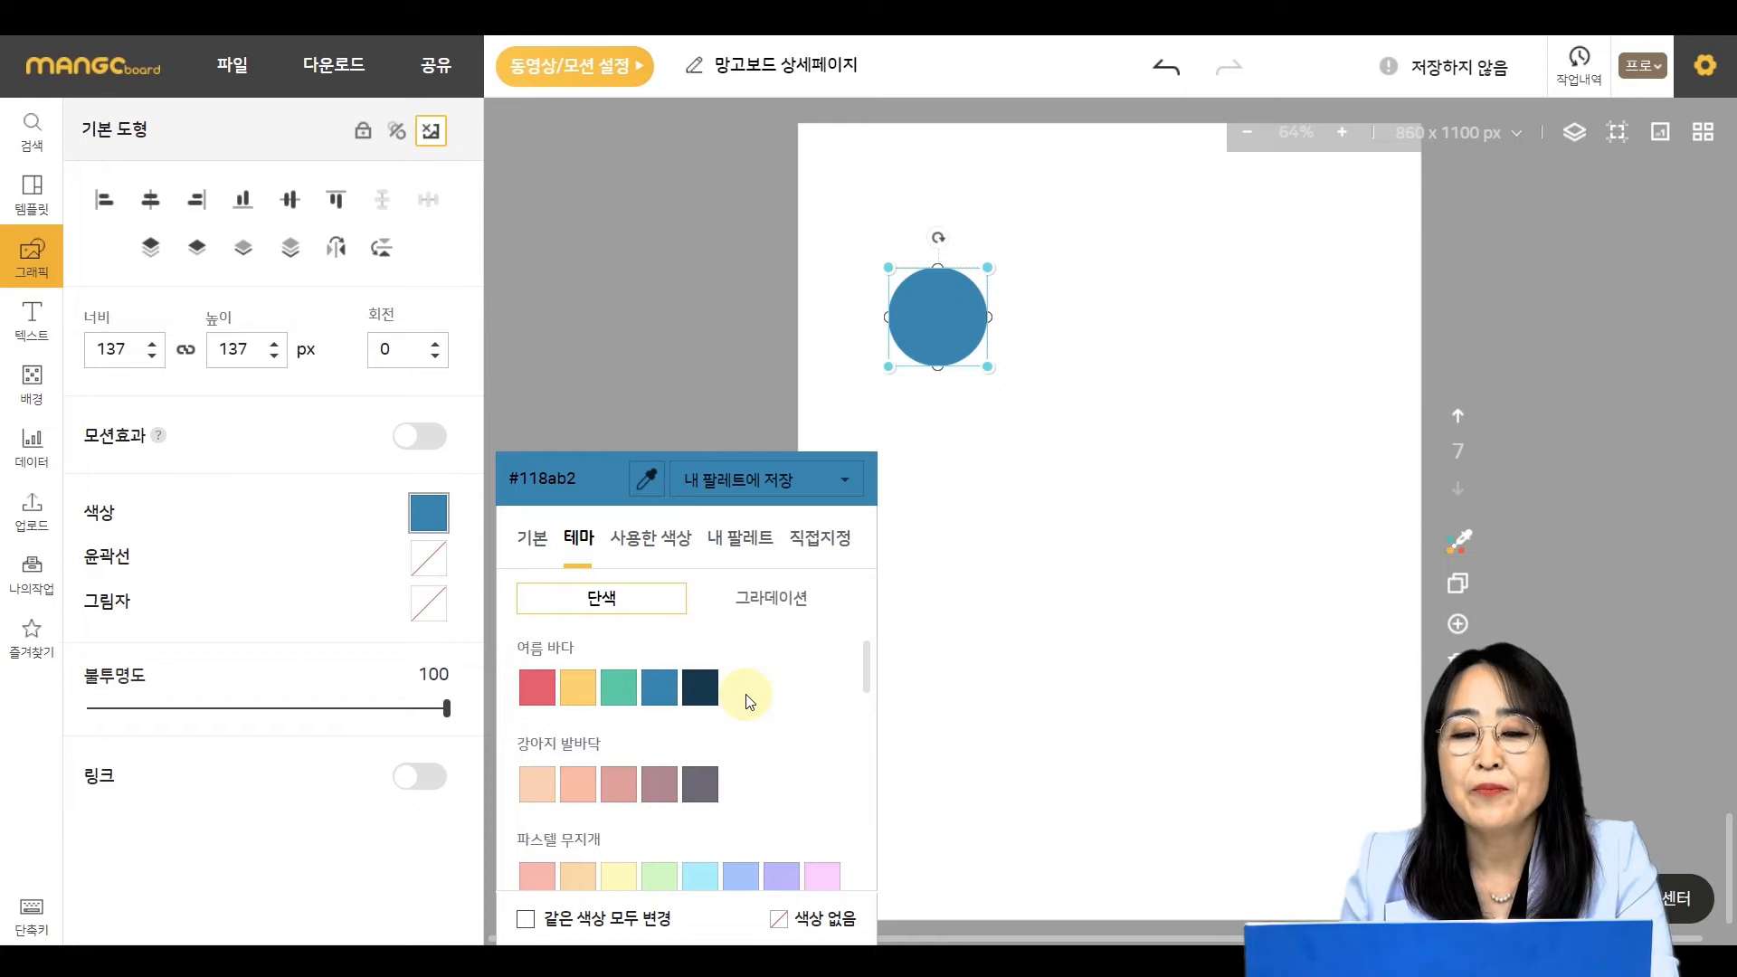
- Duplicate the blue circle and place the copy beside it on the right at the same height
left_click(1208, 488)
left_click(941, 320)
left_click(1055, 361)
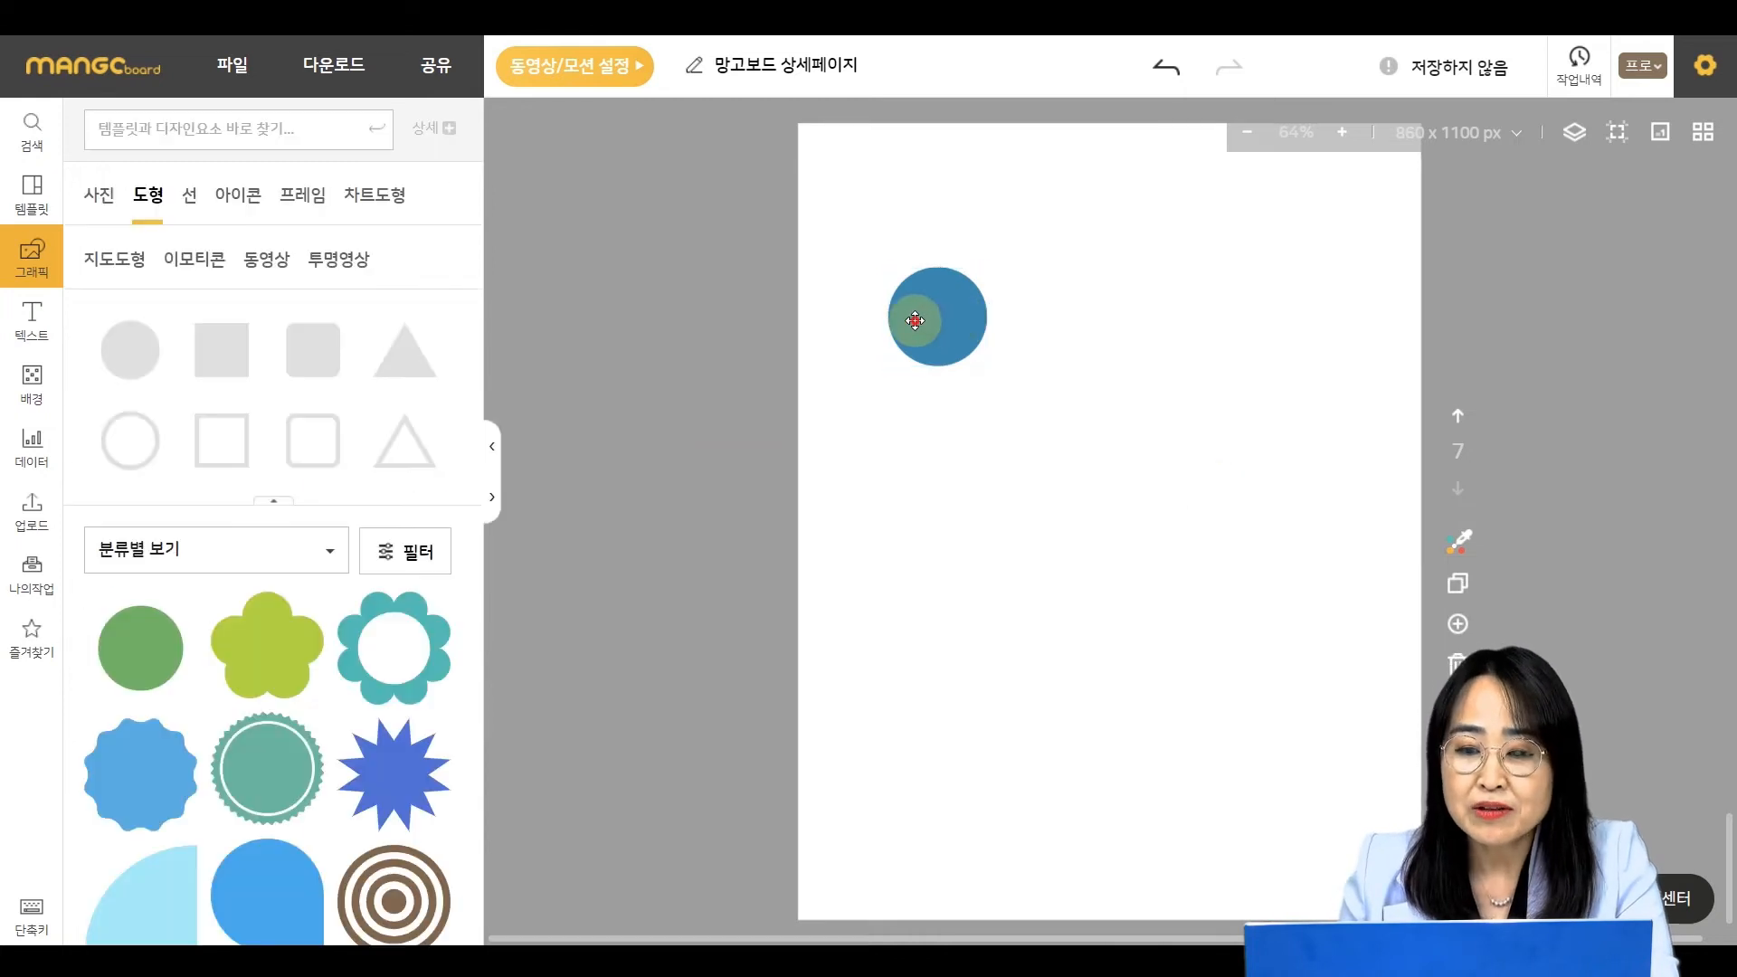
left_click_drag(932, 312, 1083, 333)
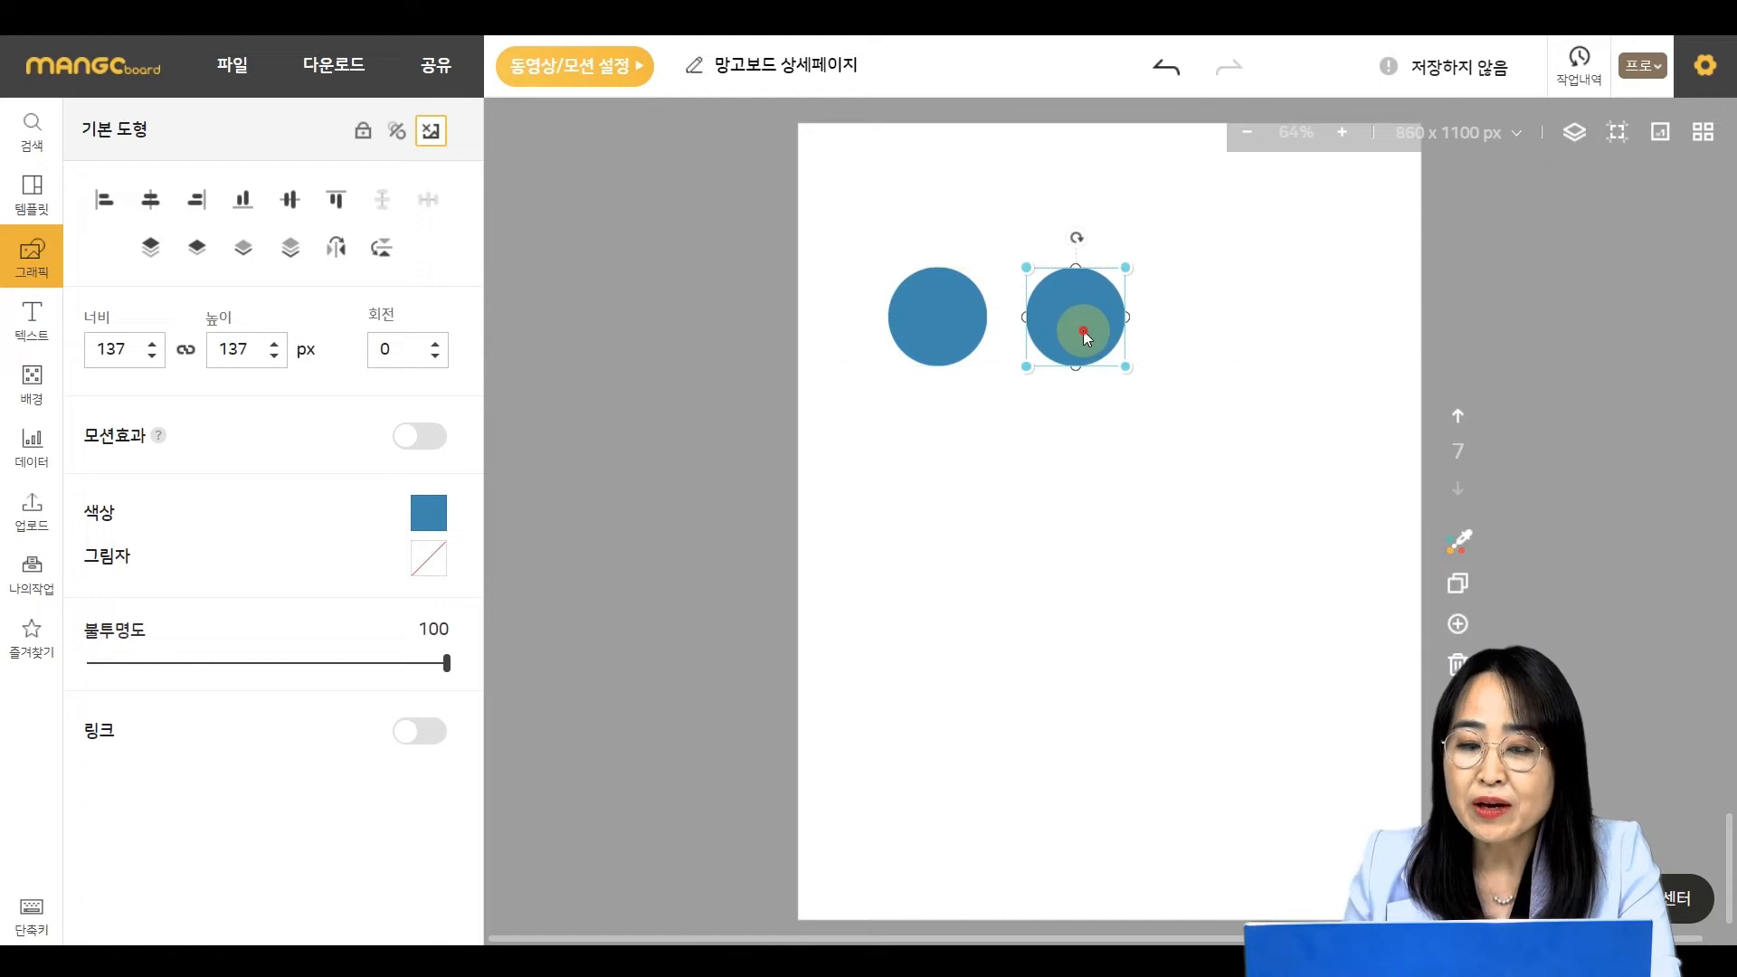
- Recolour the duplicated circle with the yellow #fcf876 from the previously used colours
left_click(427, 513)
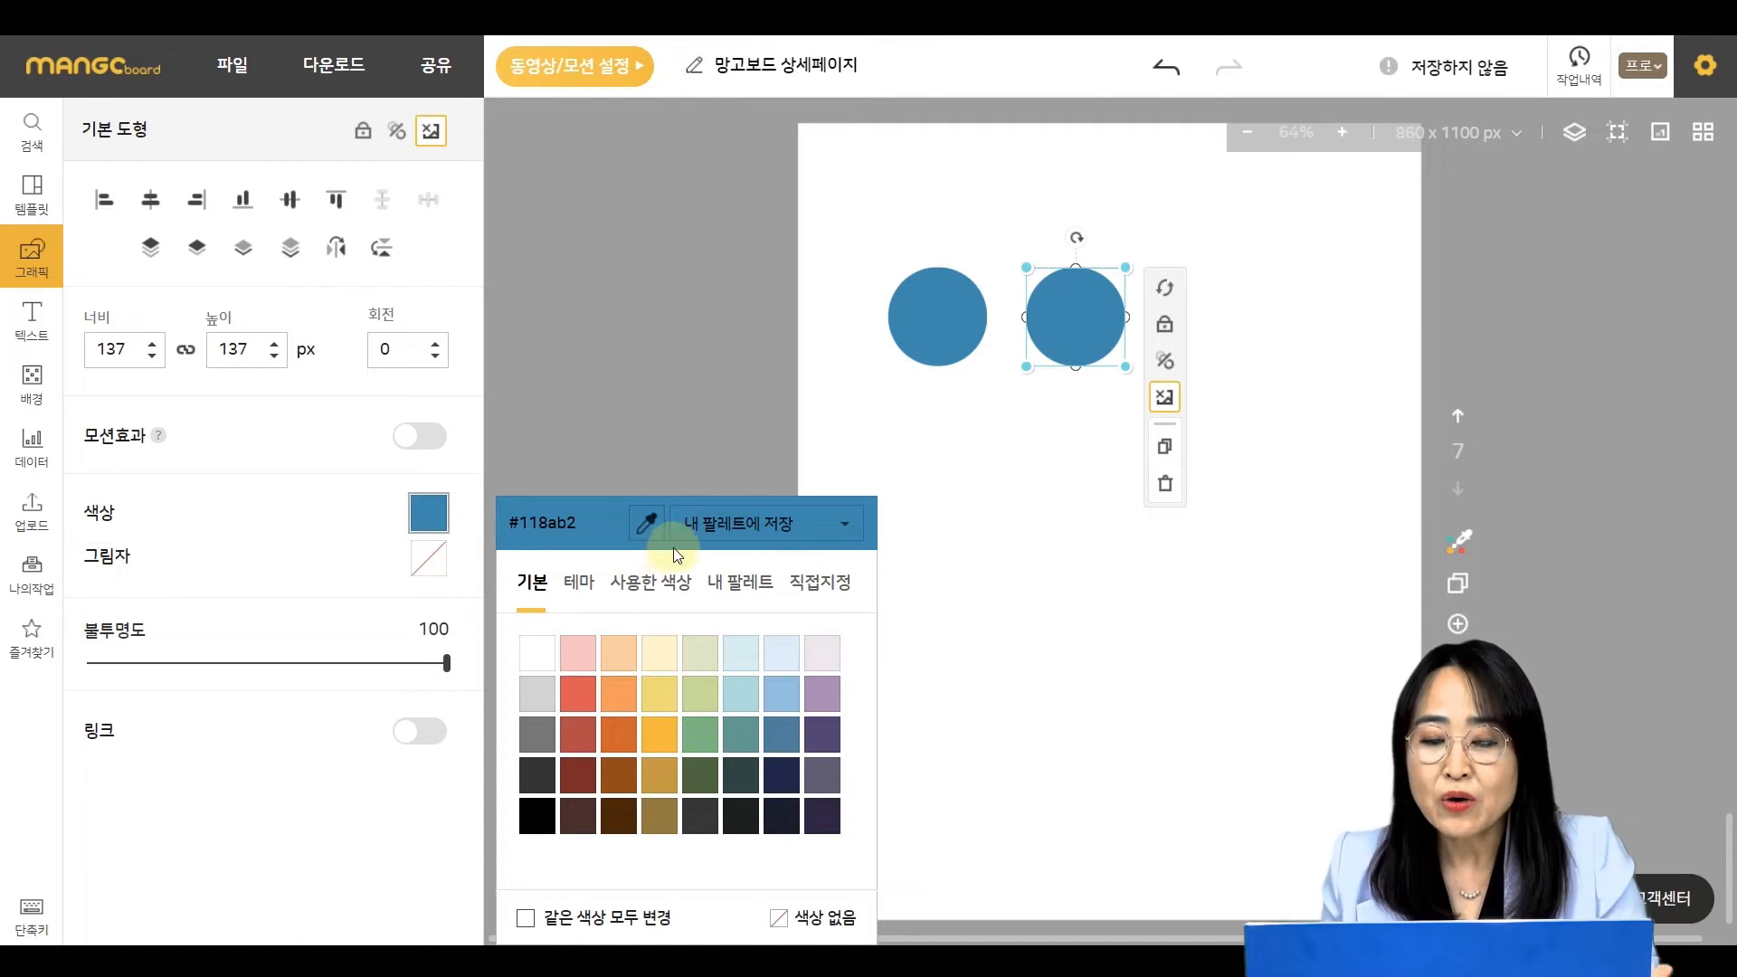
left_click(663, 586)
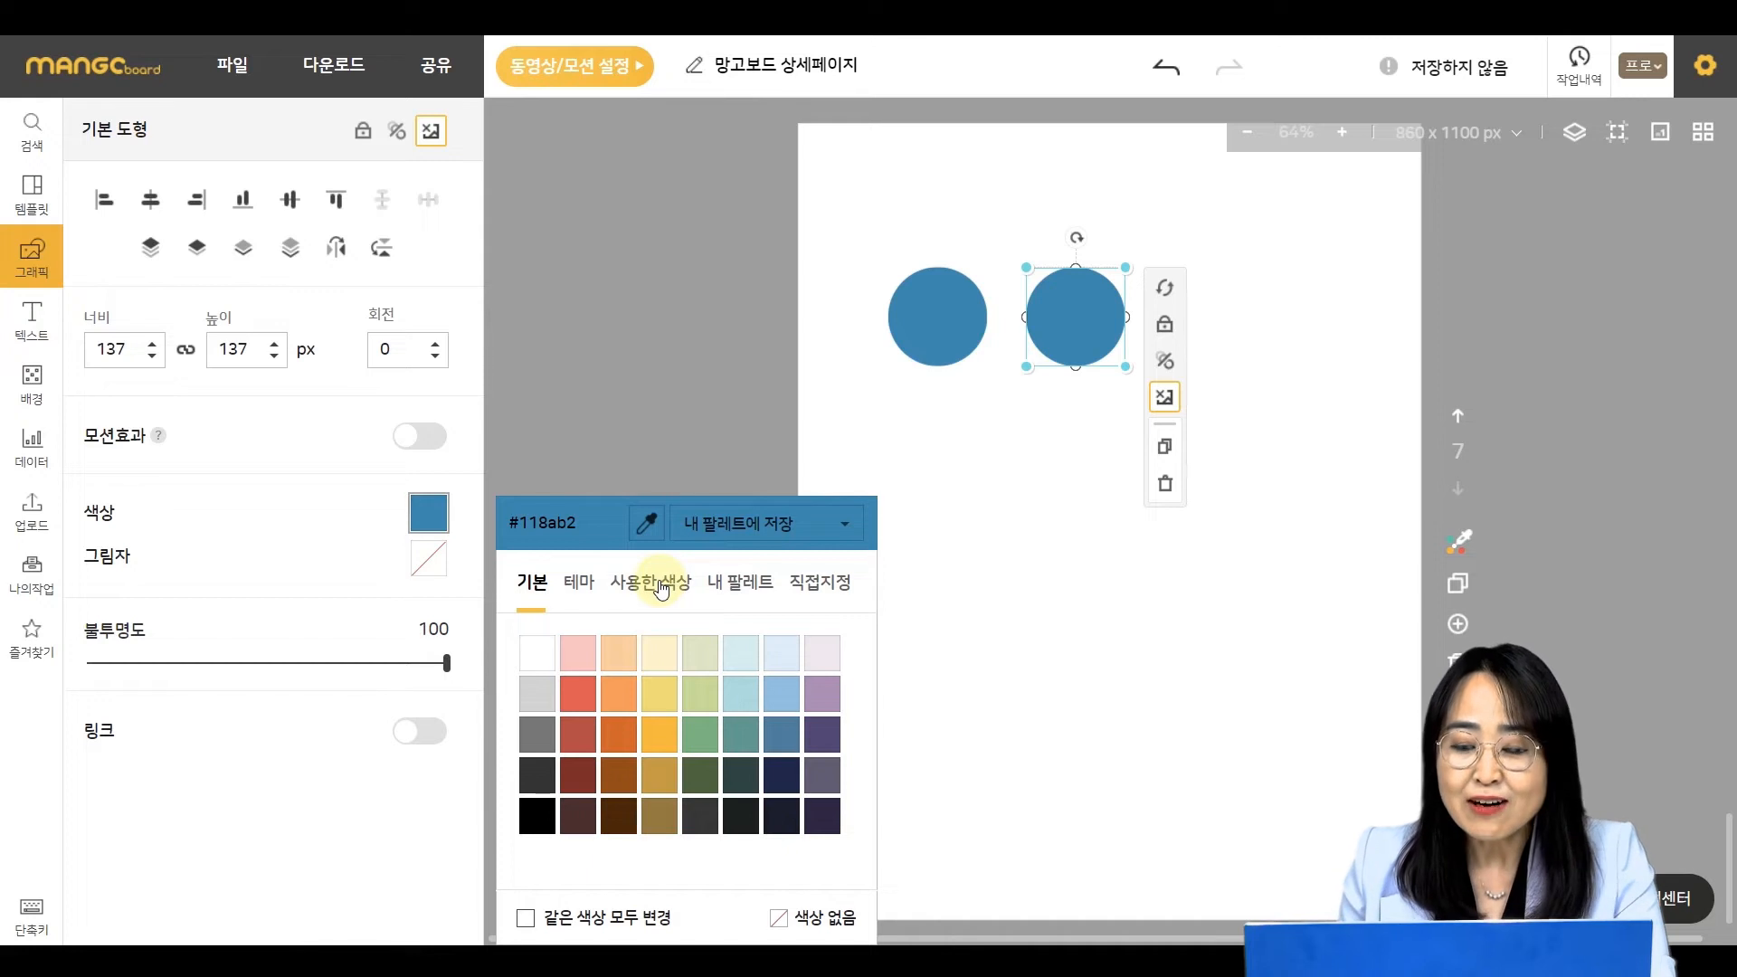
left_click(663, 586)
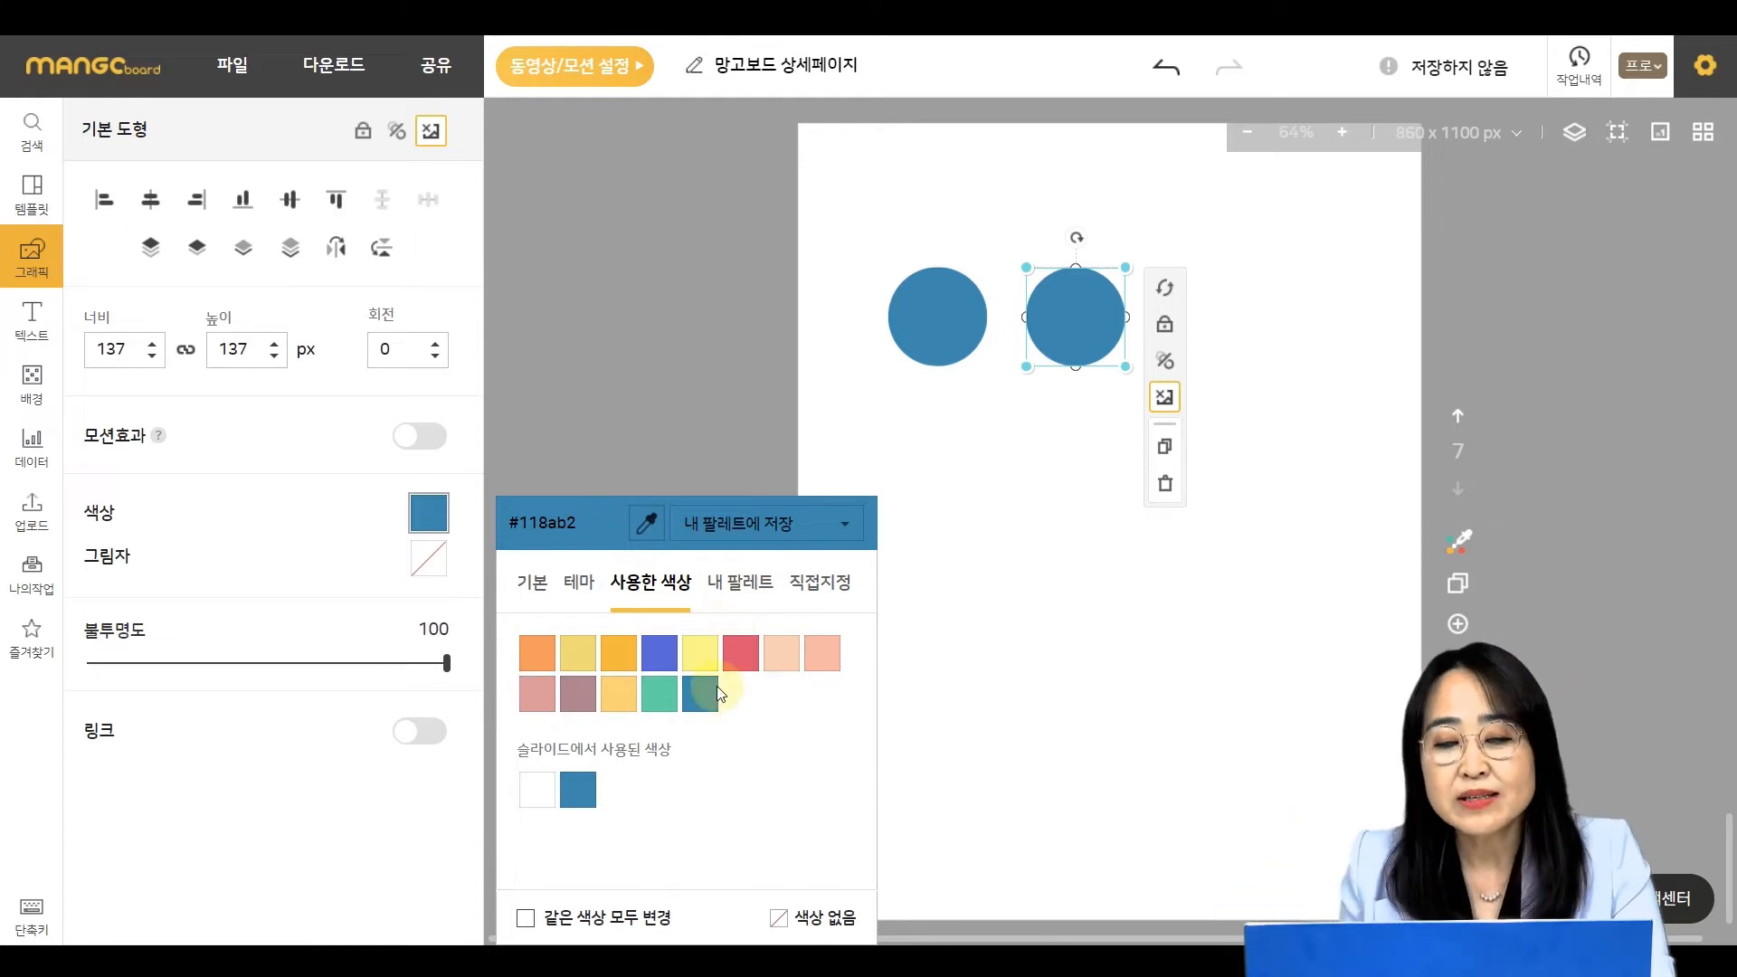
left_click(674, 670)
left_click(702, 663)
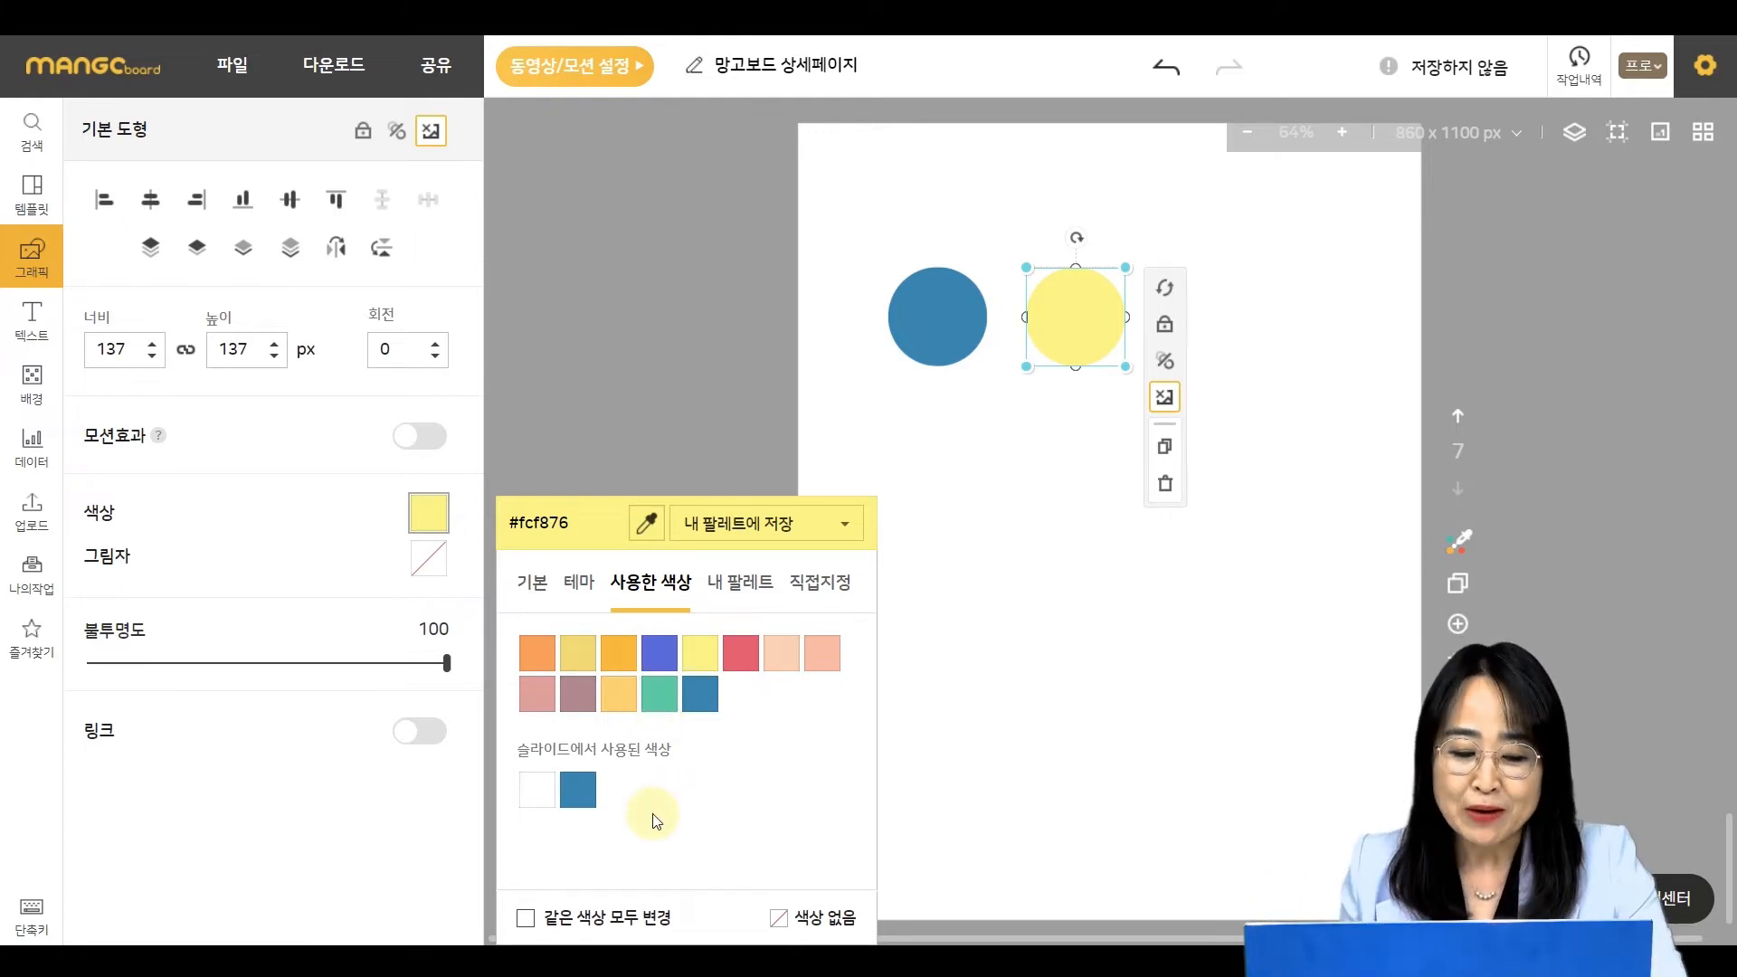
- Open the colour eyedropper's Chrome Web Store page and add the Mangoboard ColorPicker extension to Chrome
left_click(655, 526)
left_click(655, 527)
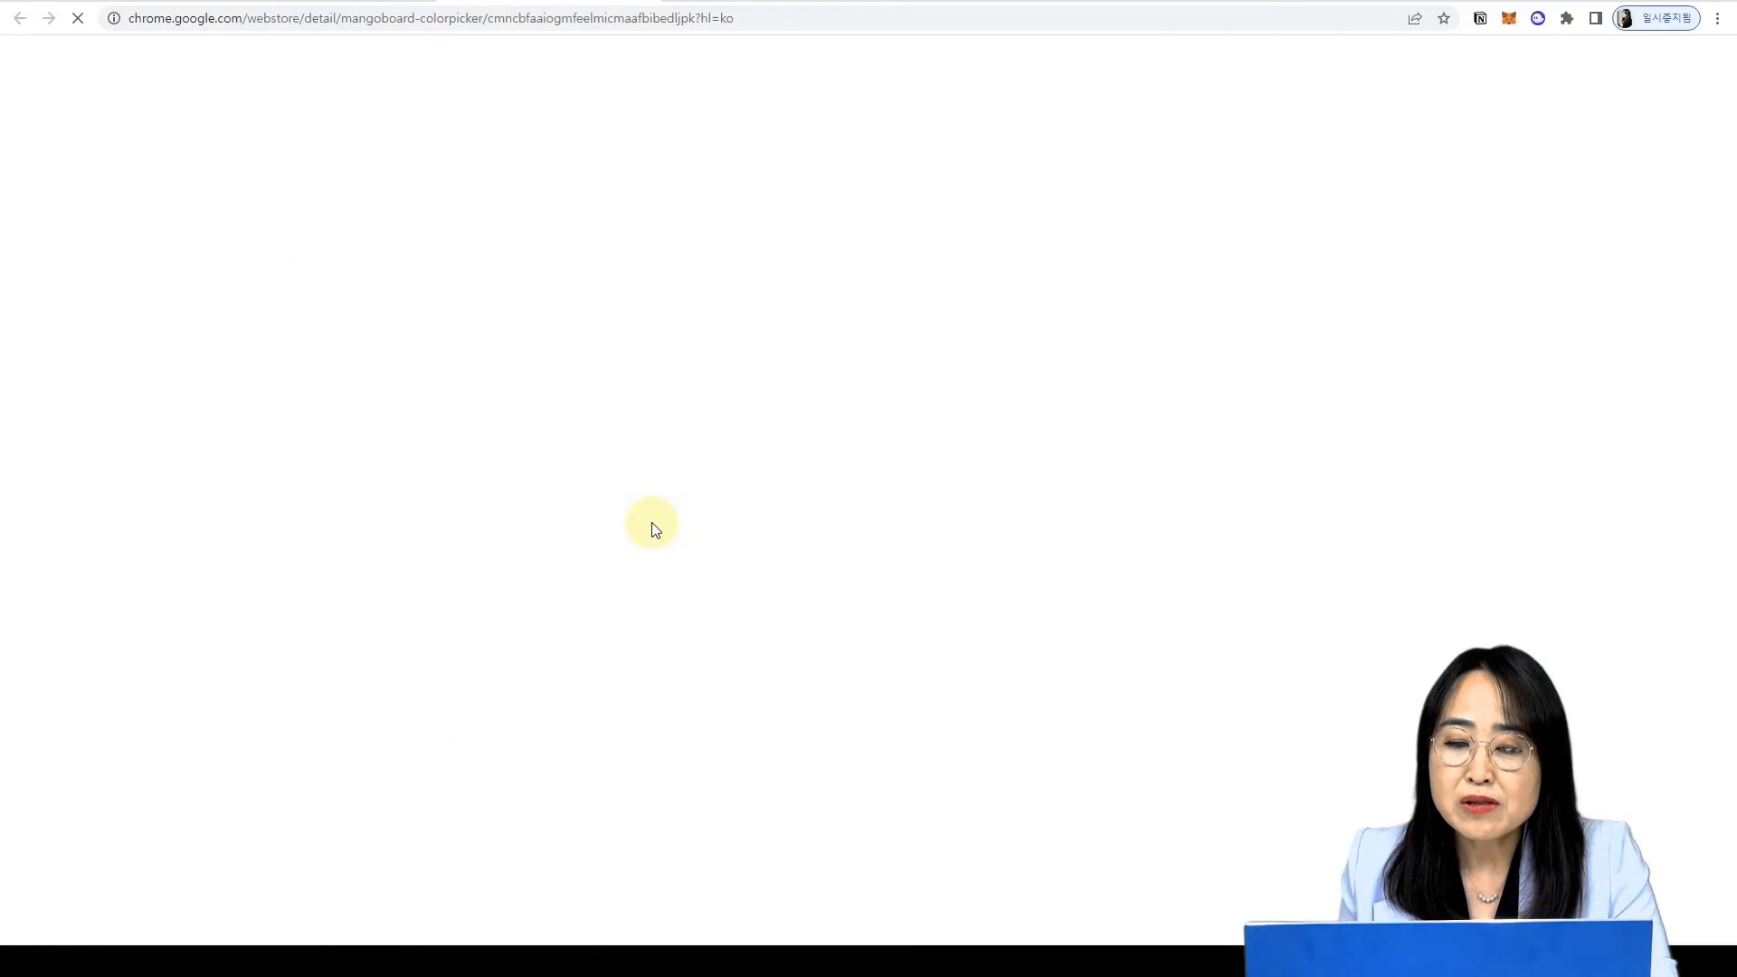
left_click(648, 524)
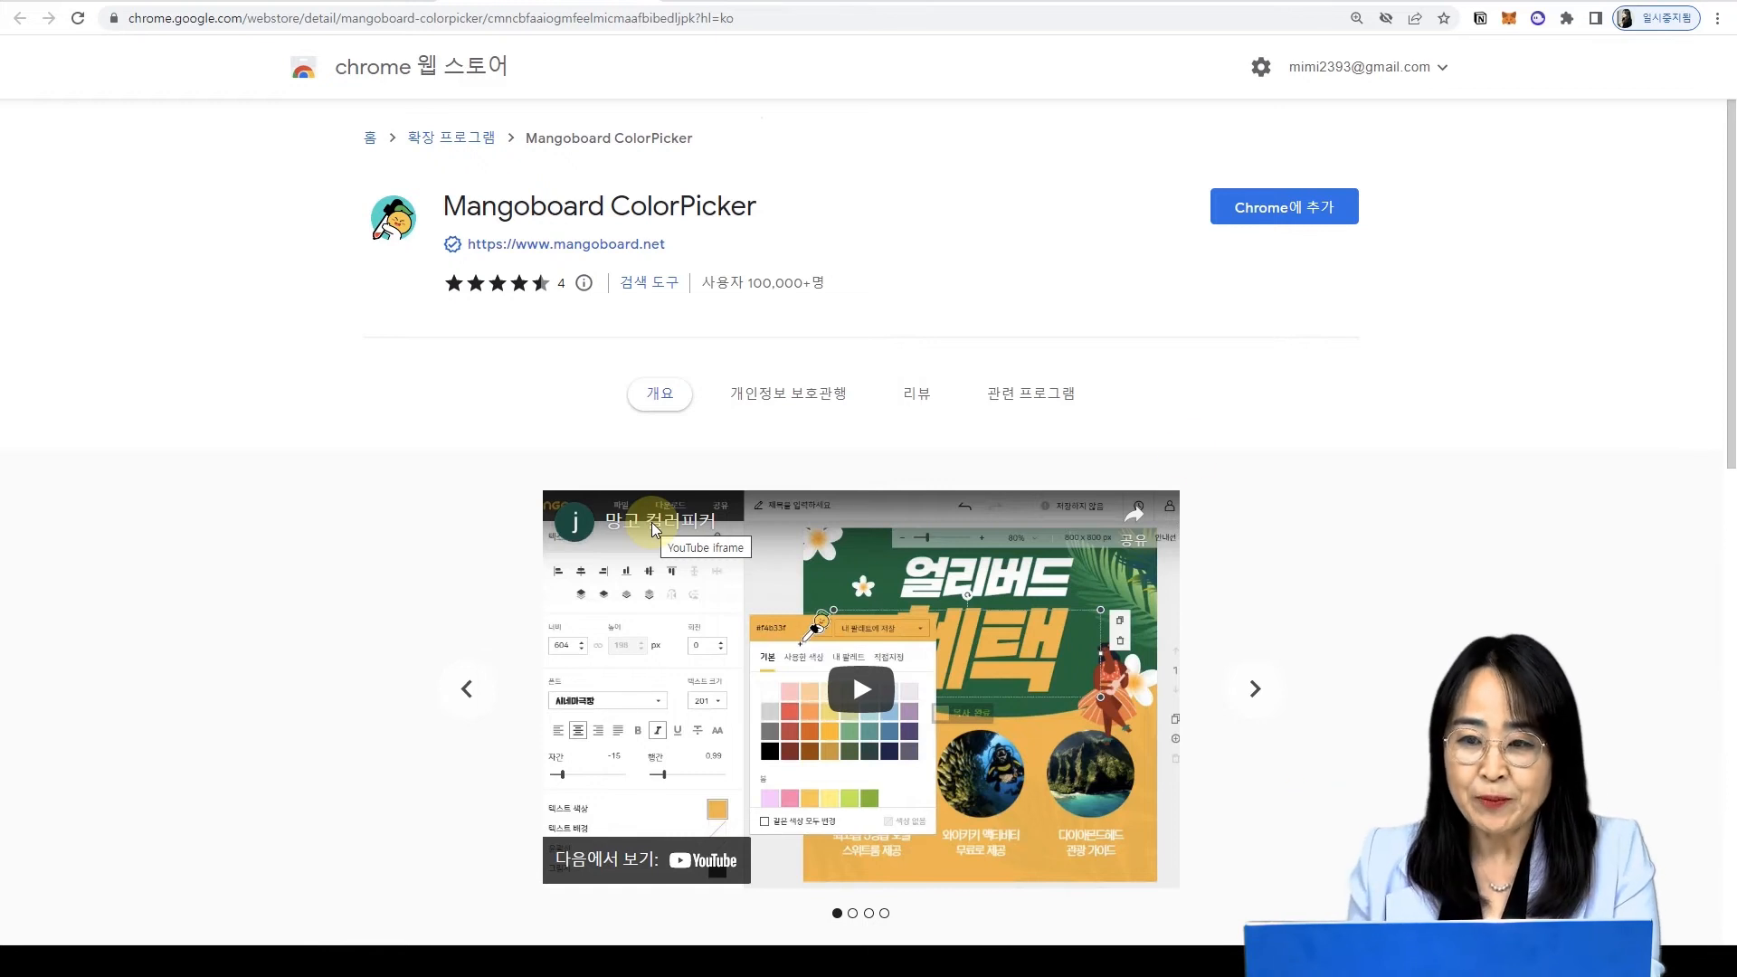
left_click(1309, 221)
left_click(1312, 224)
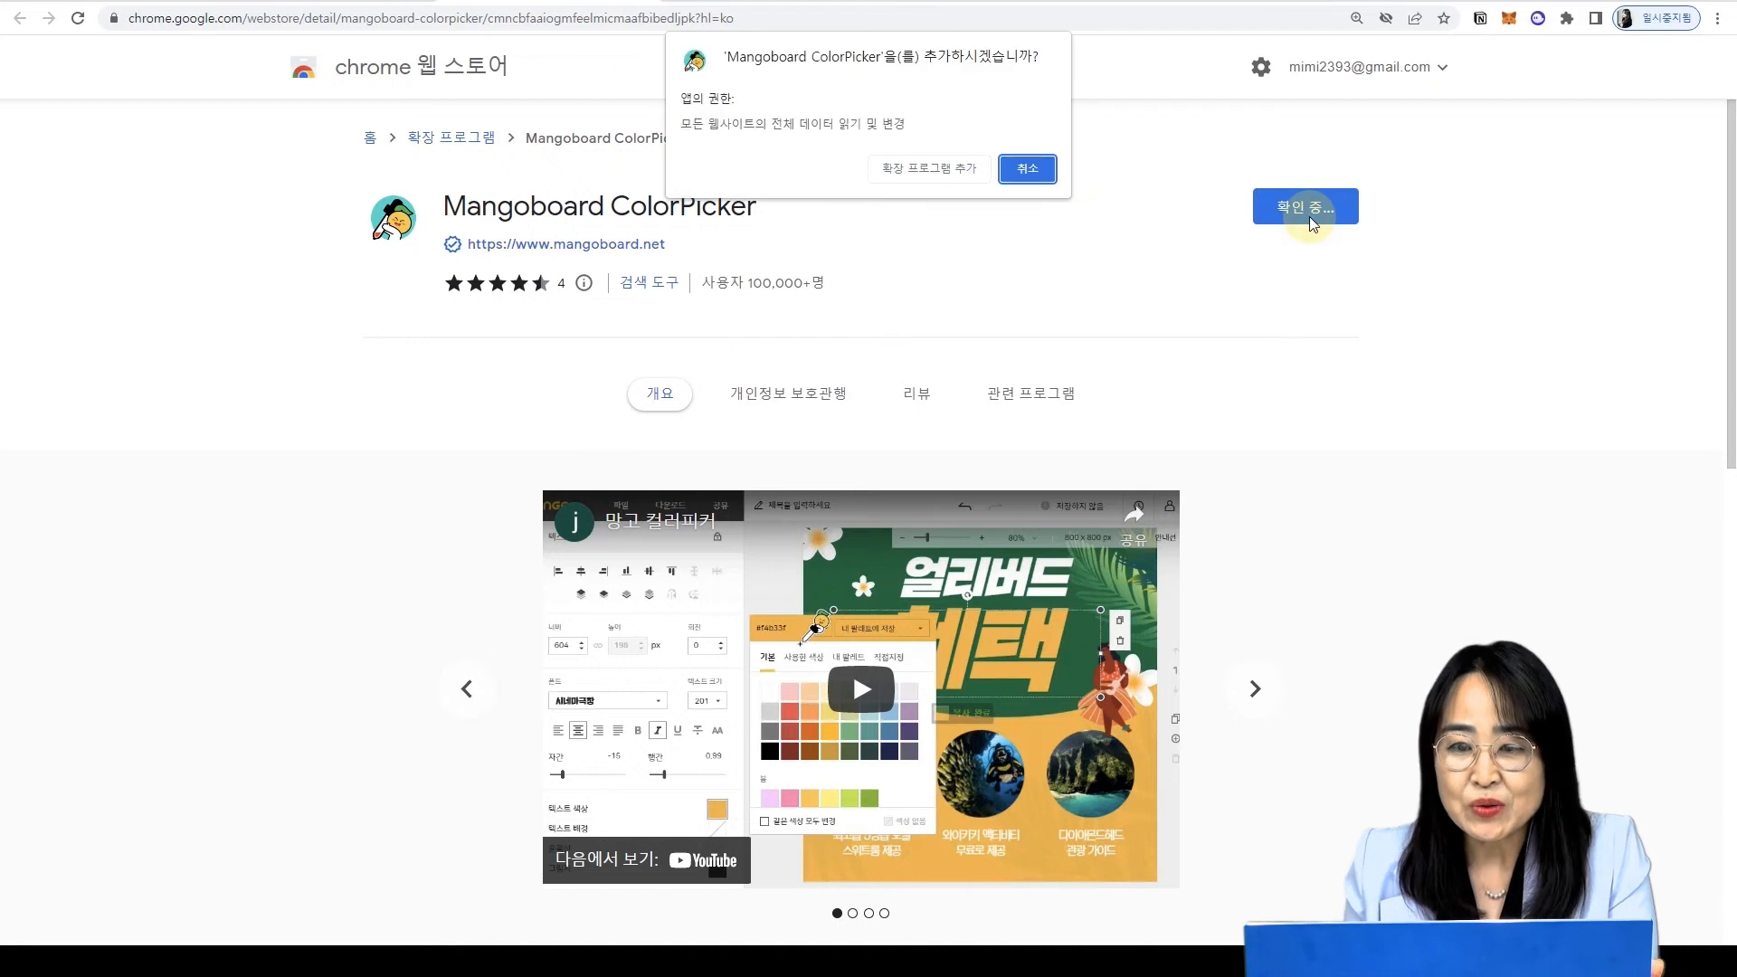
left_click(927, 173)
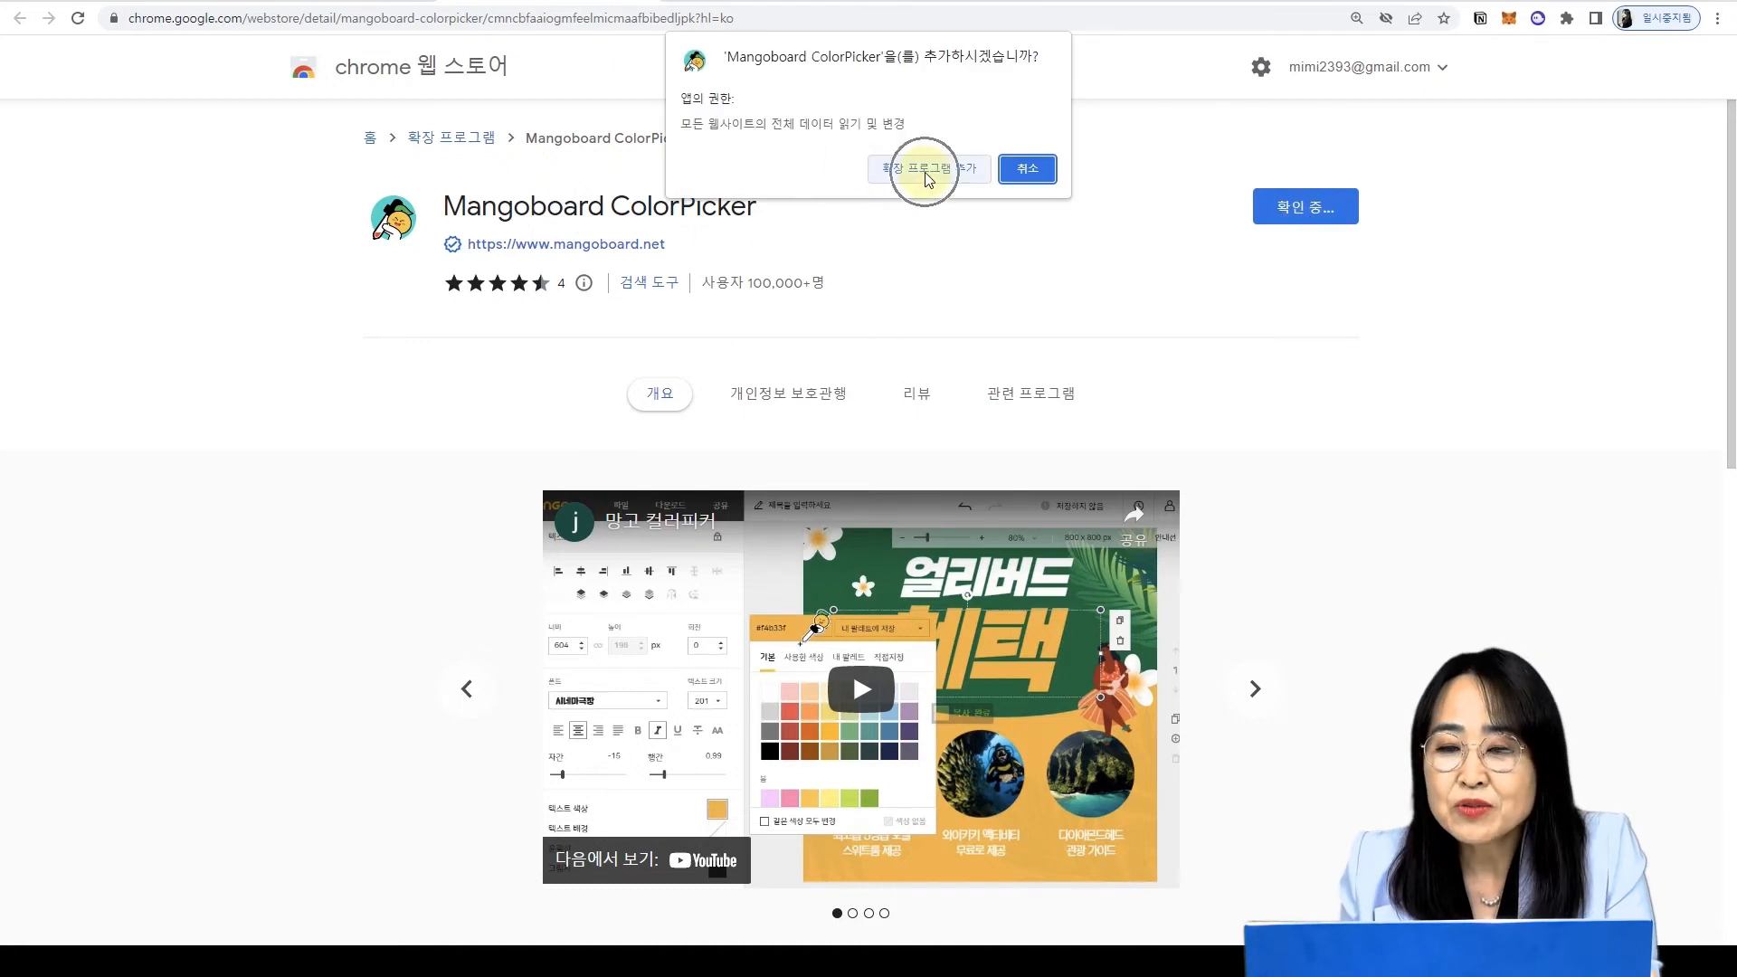
left_click(927, 173)
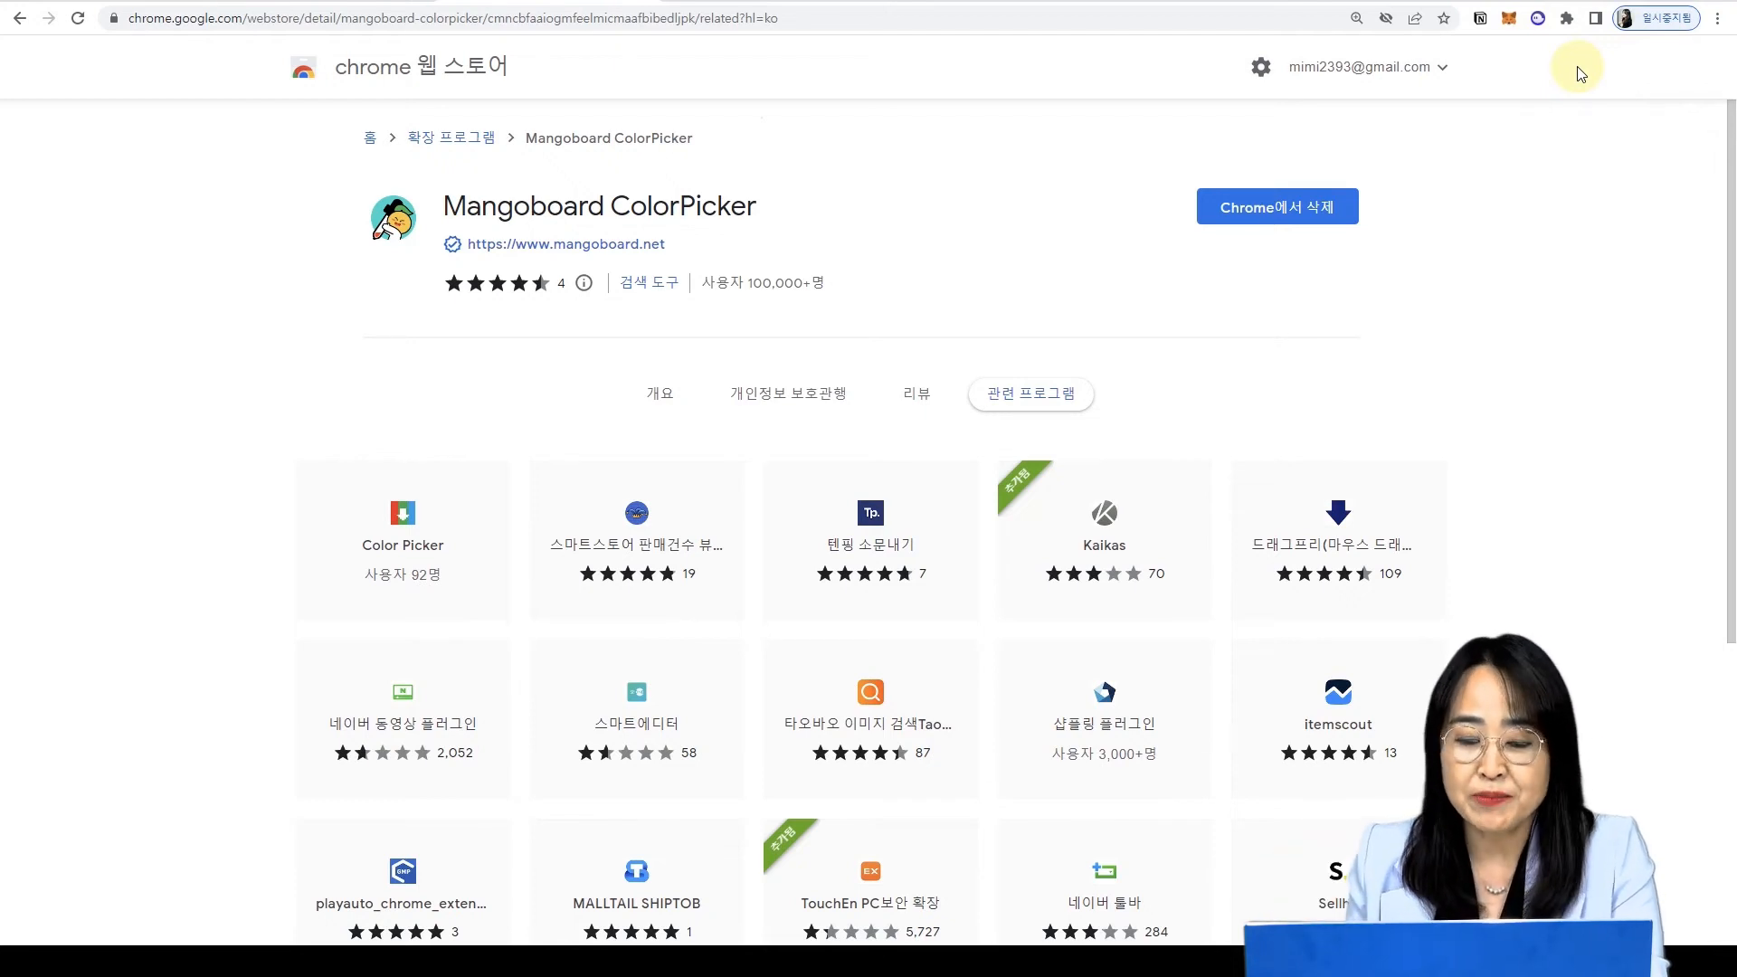
- Pin the Mangoboard ColorPicker extension to the browser and close the extensions list
left_click(1567, 19)
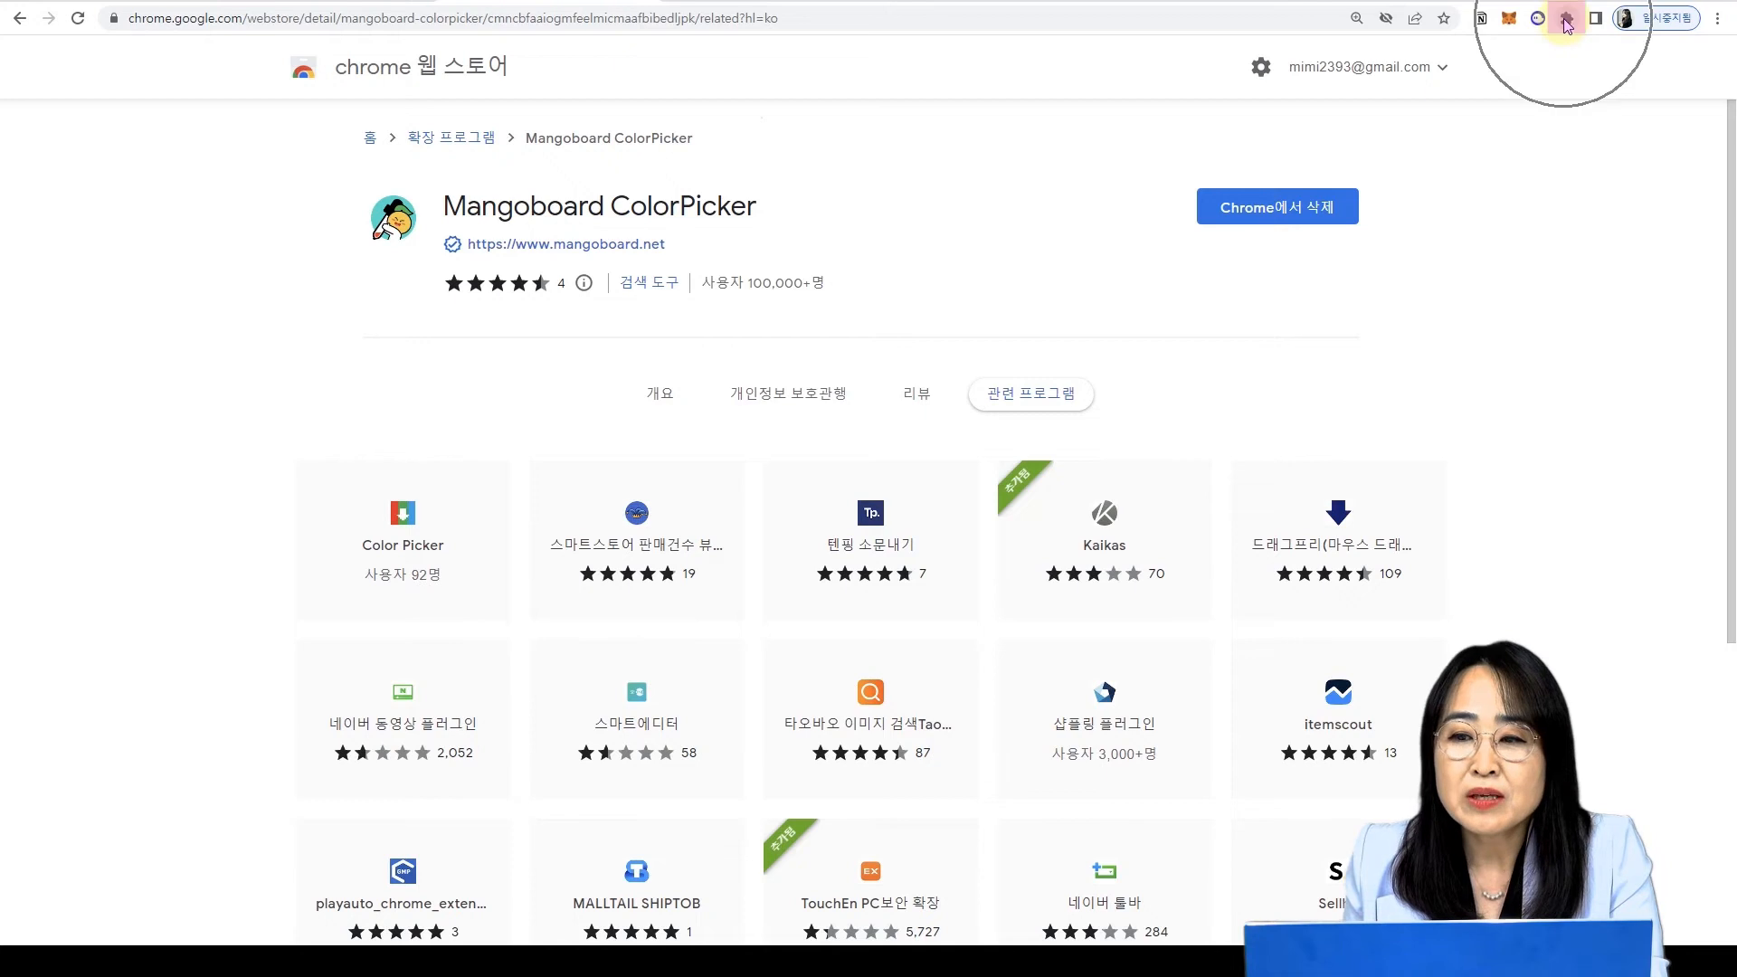
key("ctrl")
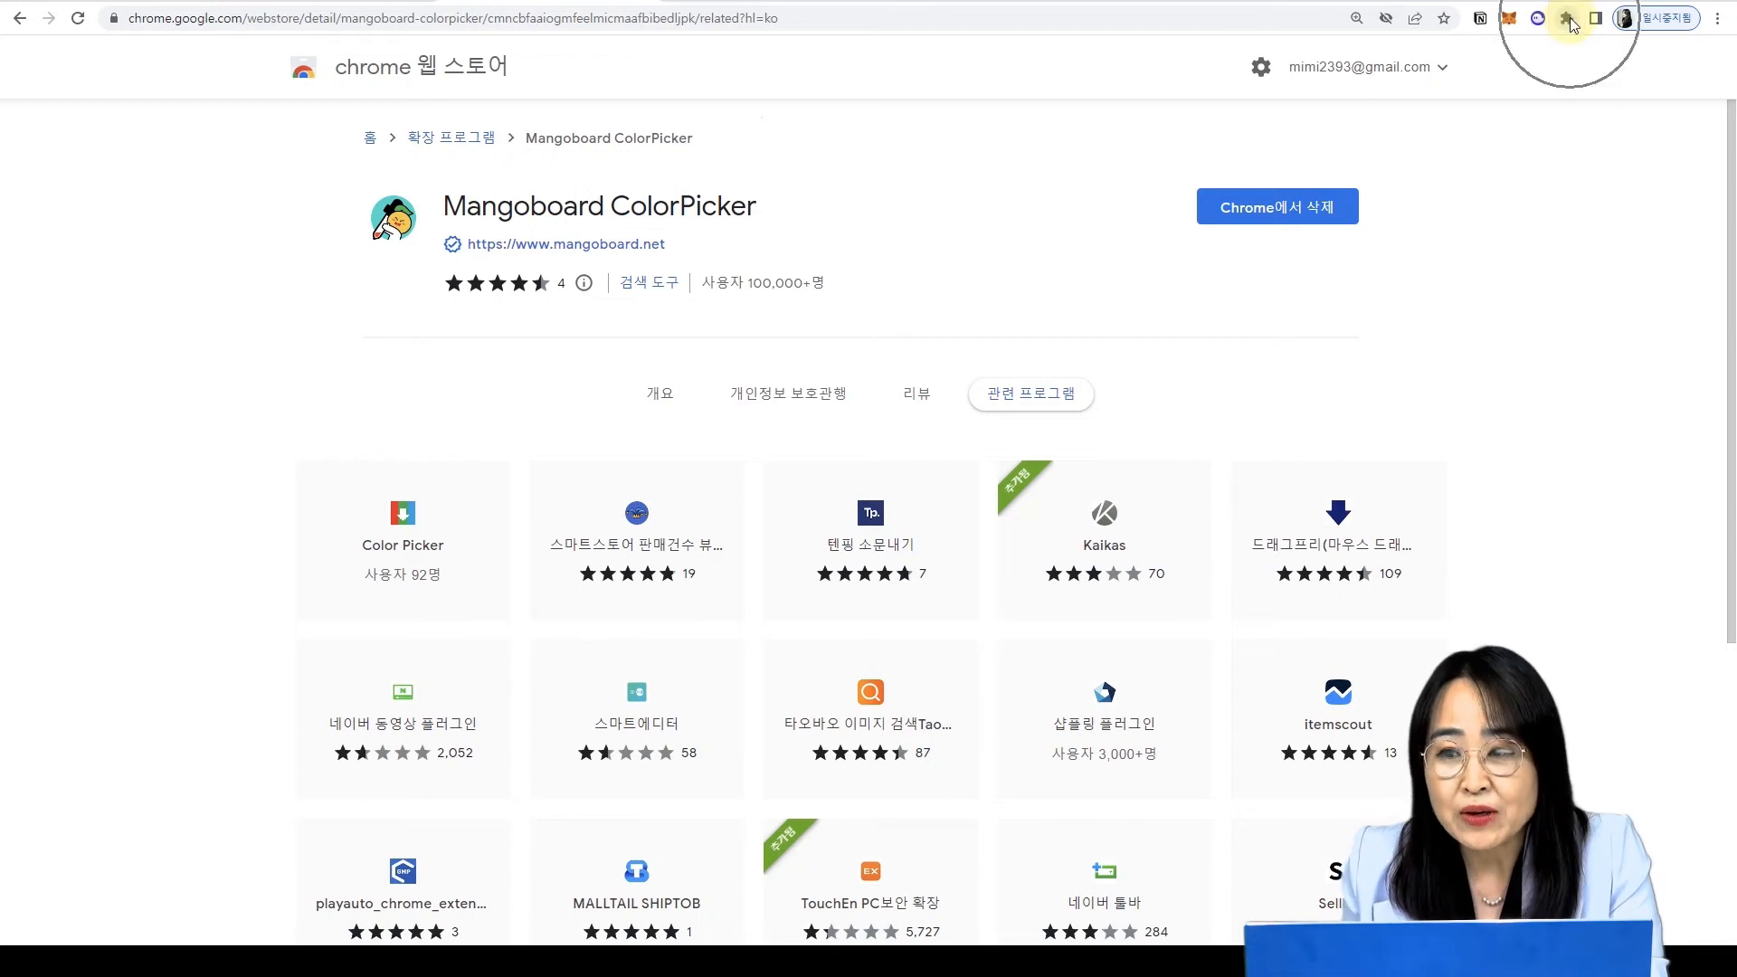
left_click(1569, 20)
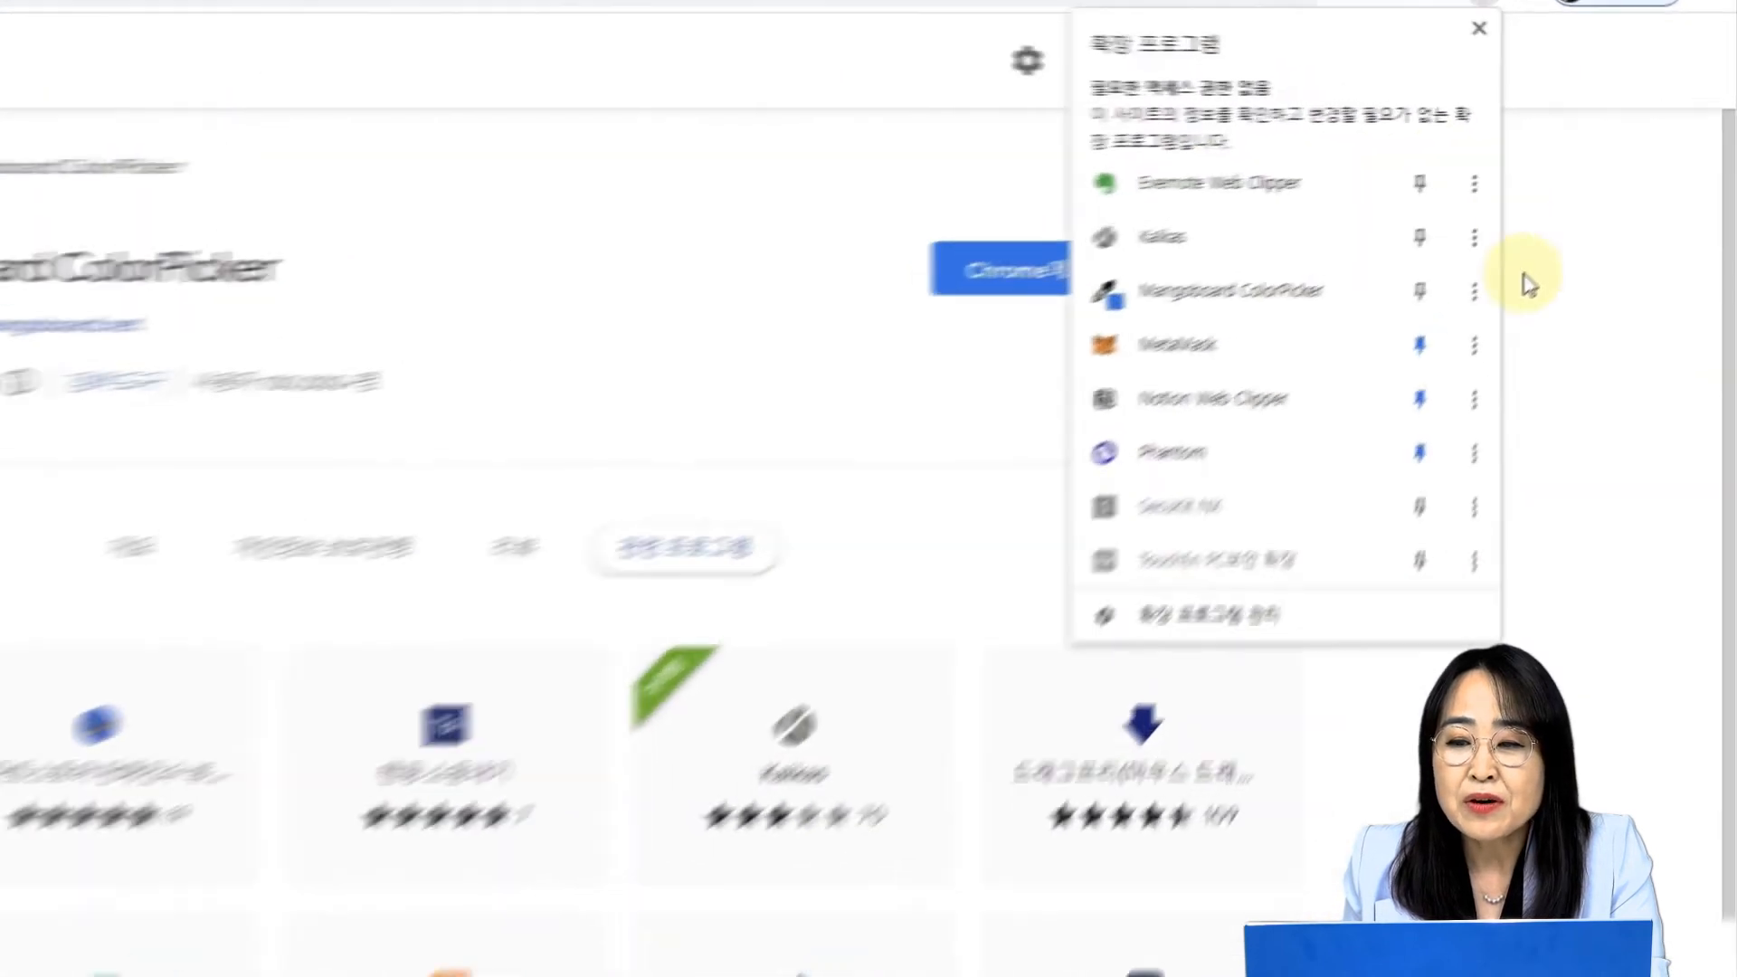
left_click(1397, 310)
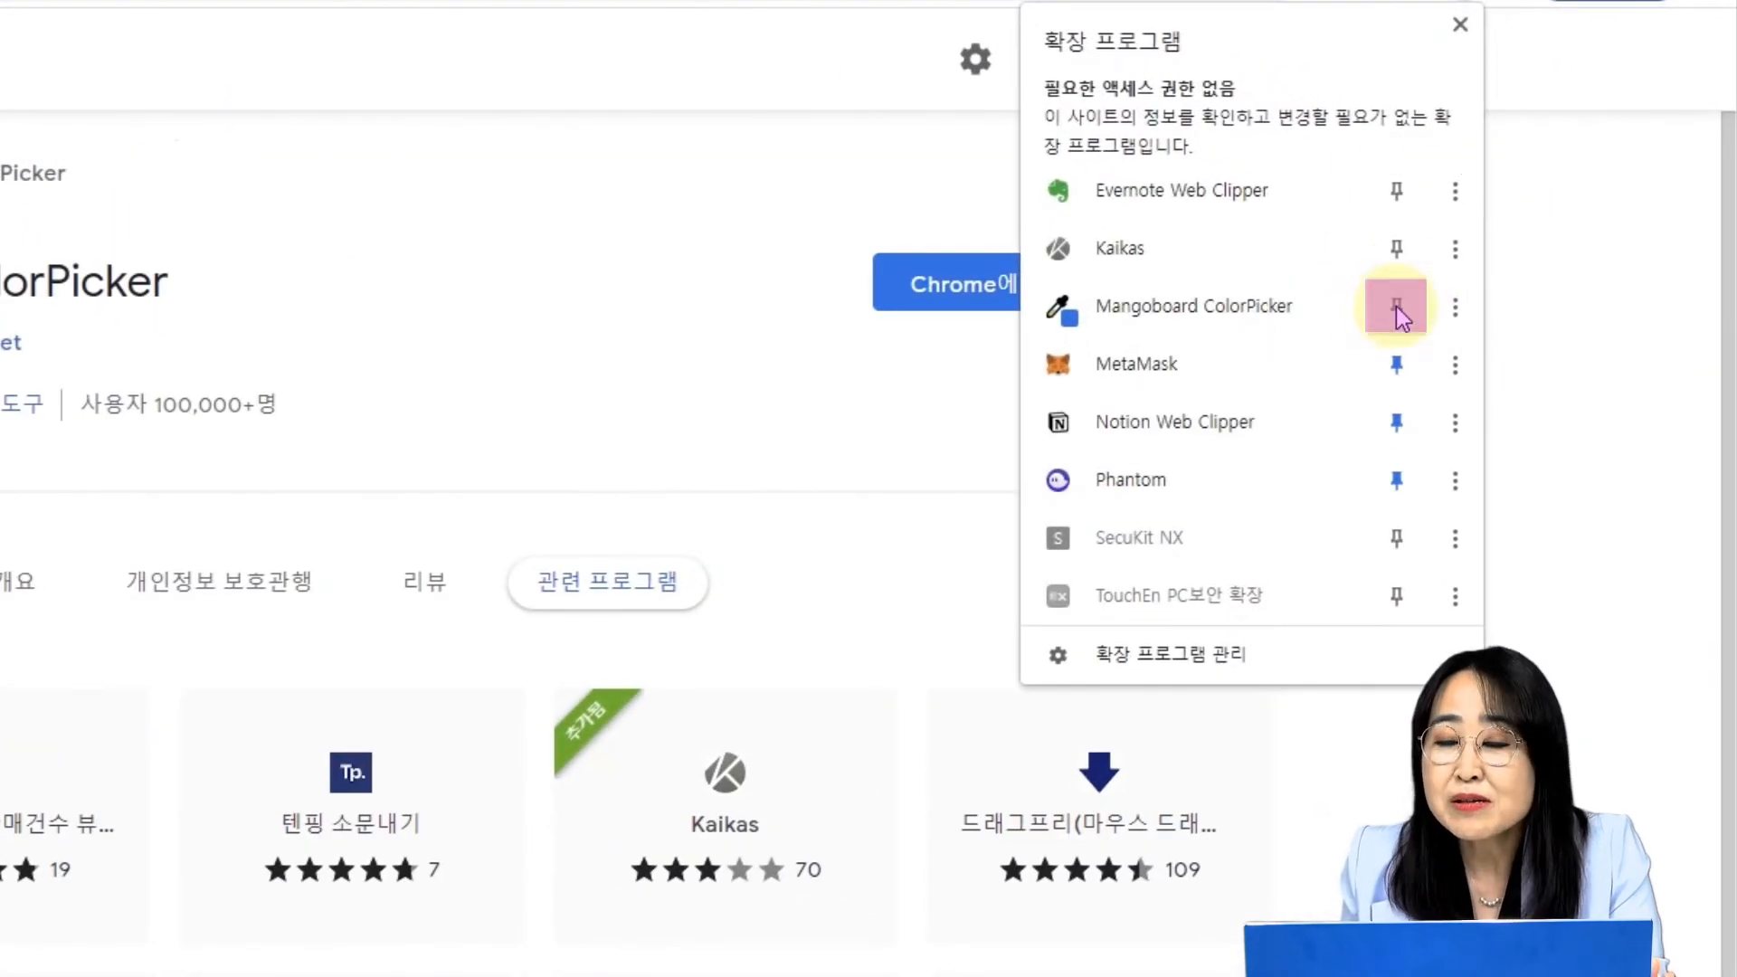
left_click(1397, 308)
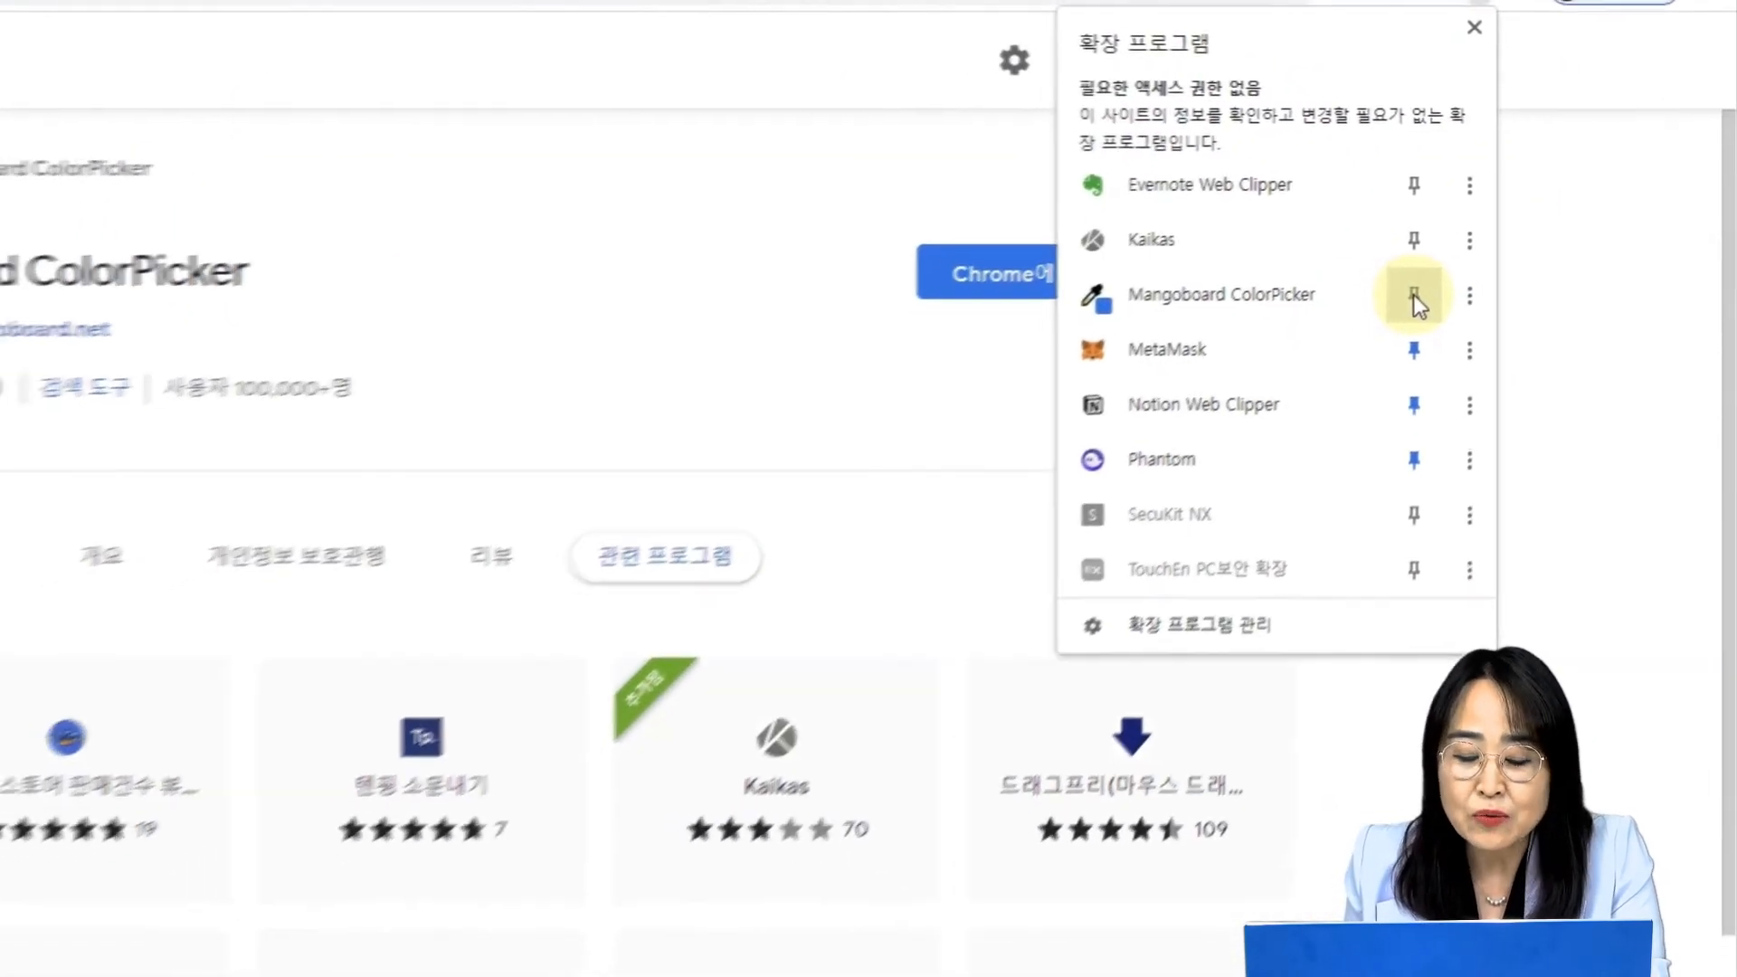
left_click(1489, 246)
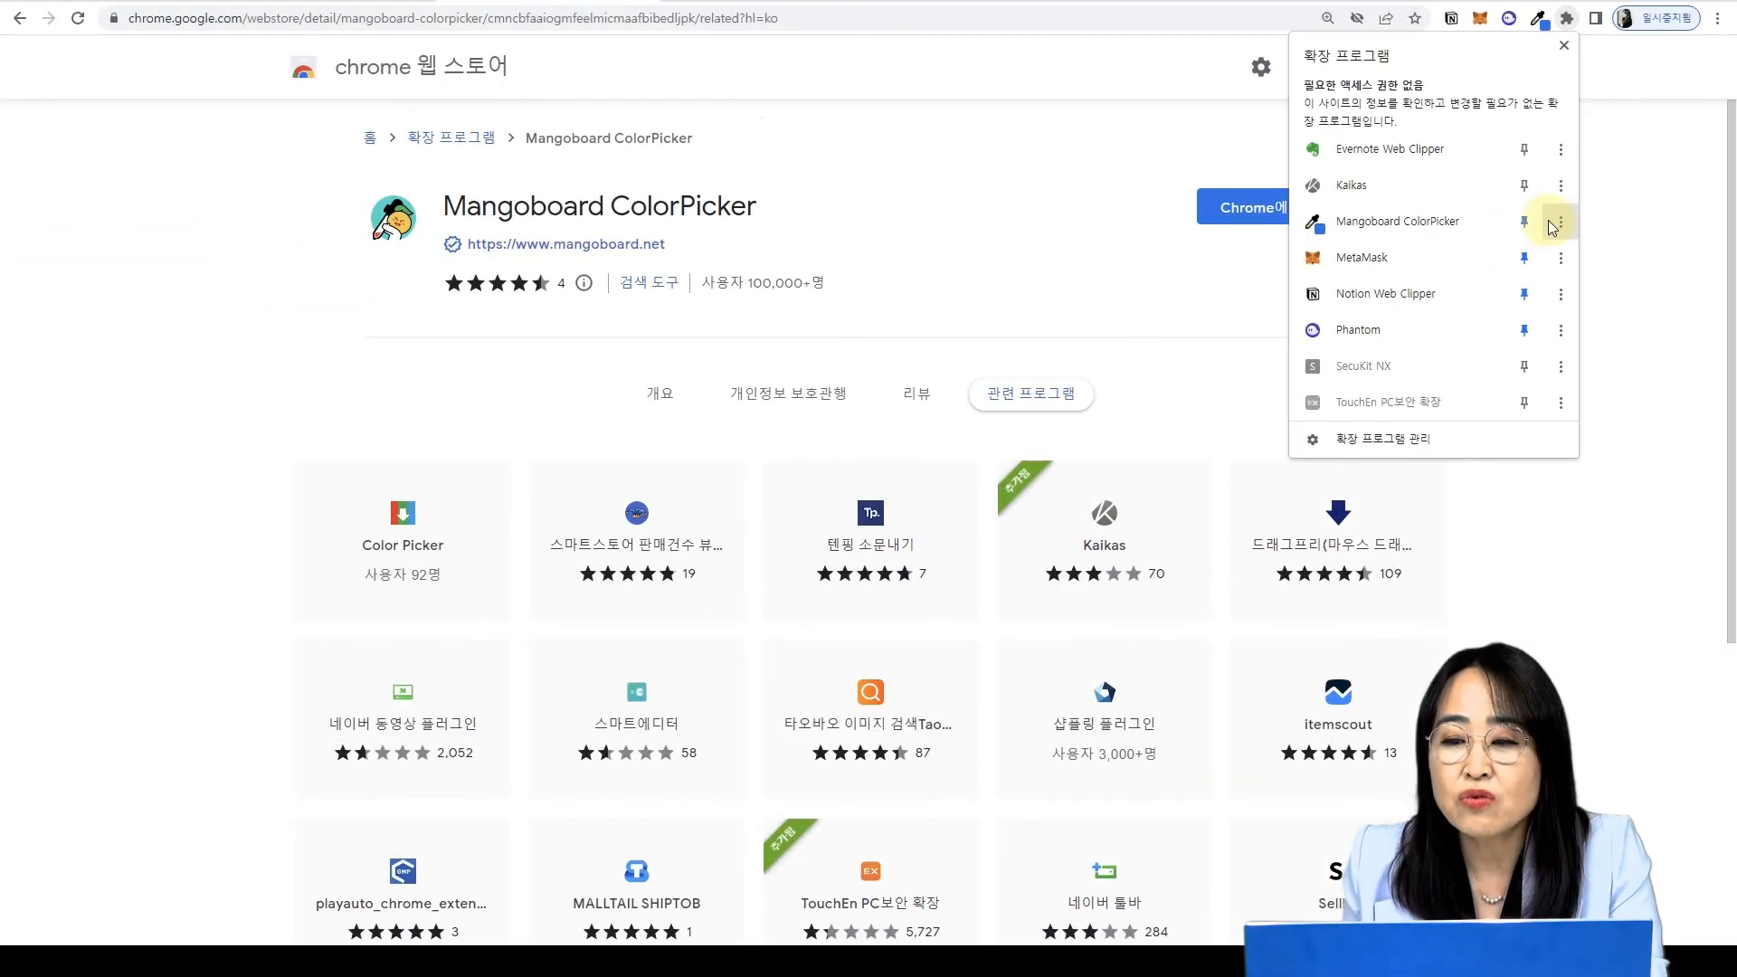
left_click(1659, 221)
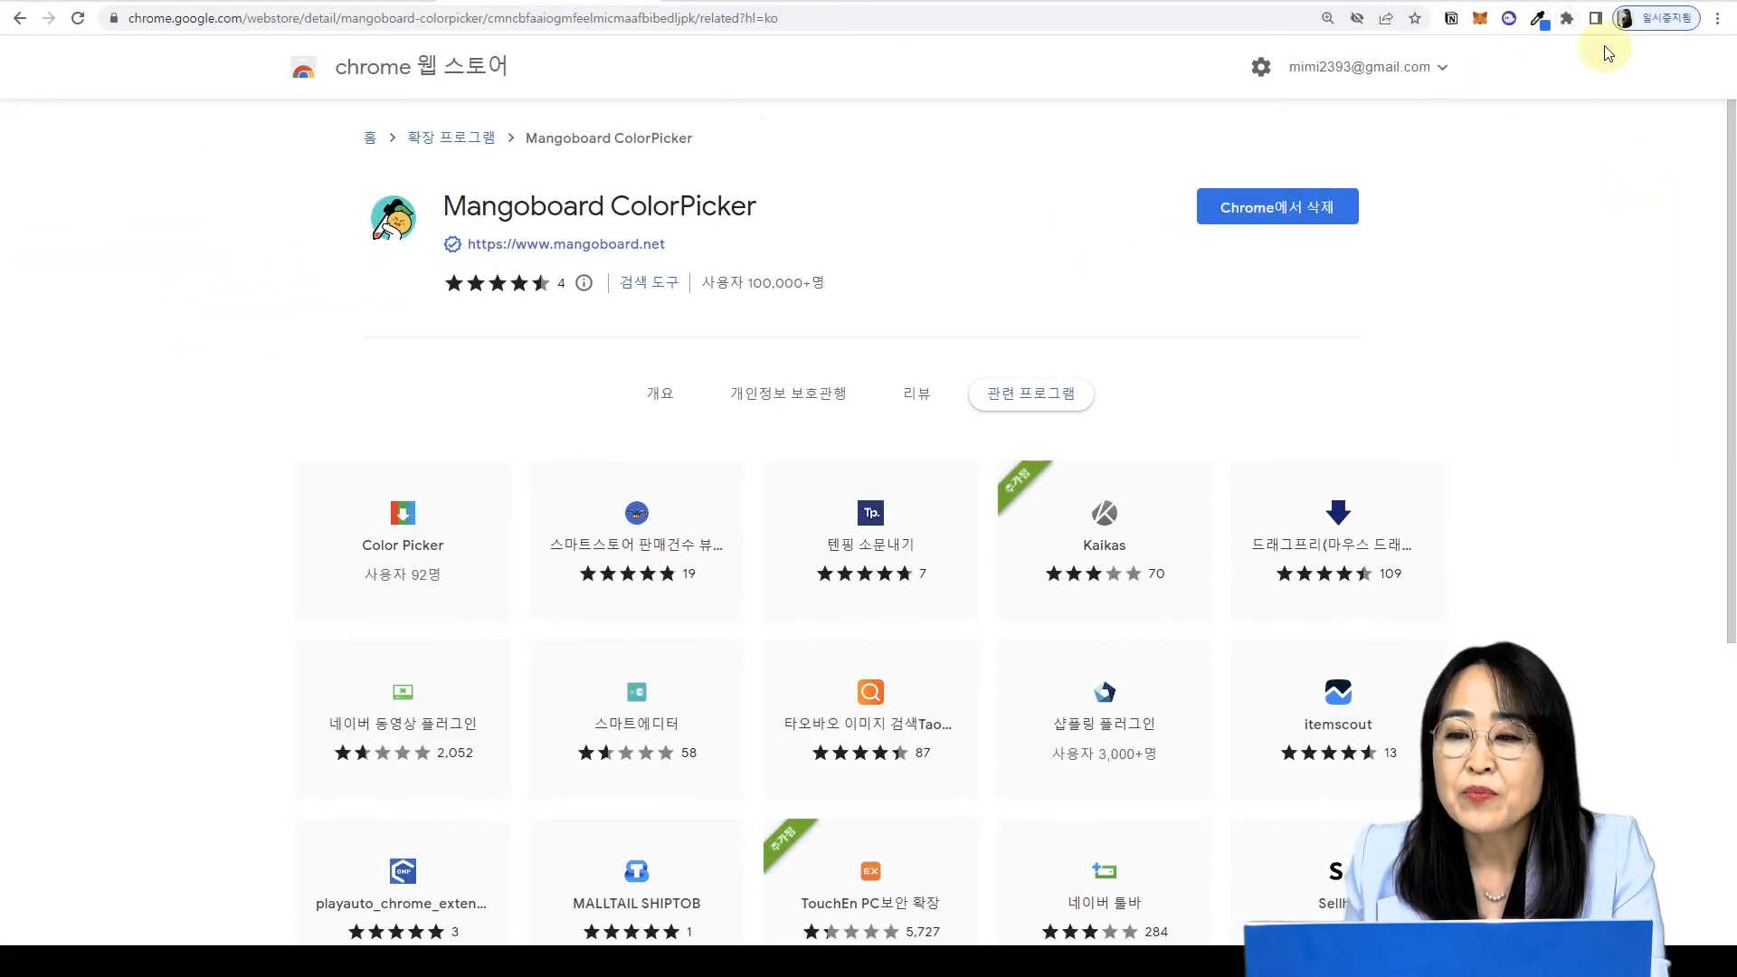
- Switch back to the Mangoboard editor and delete both circles from the page
key("ctrl")
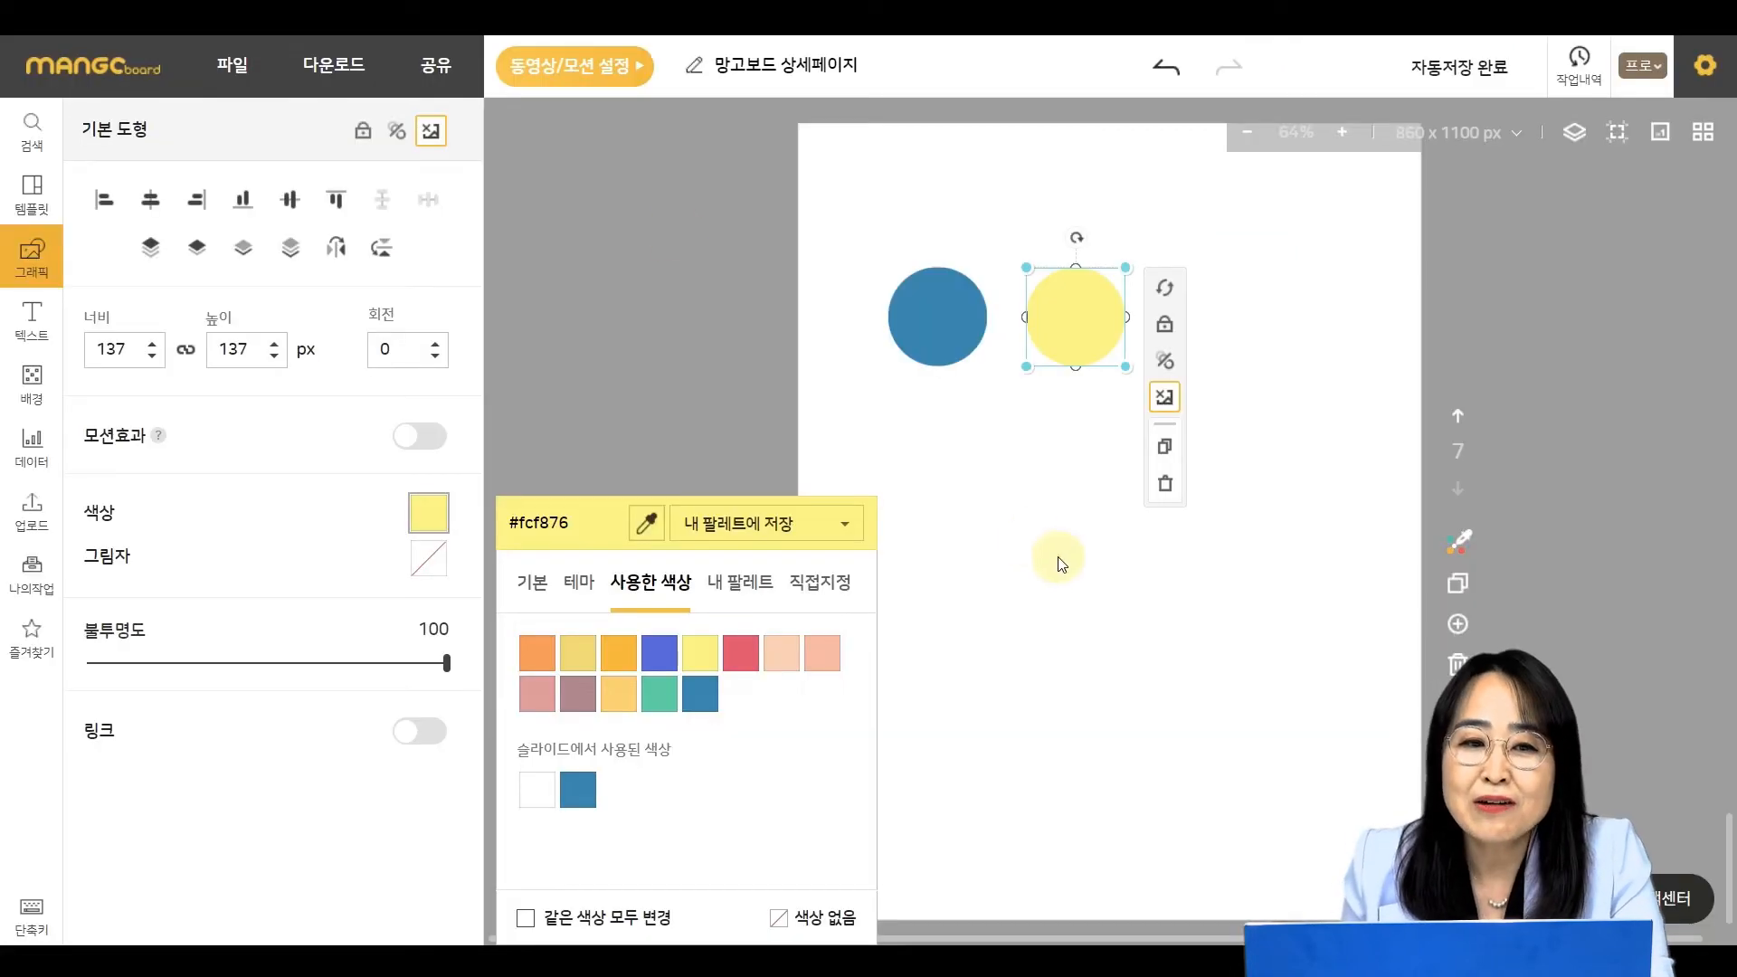
left_click(1067, 565)
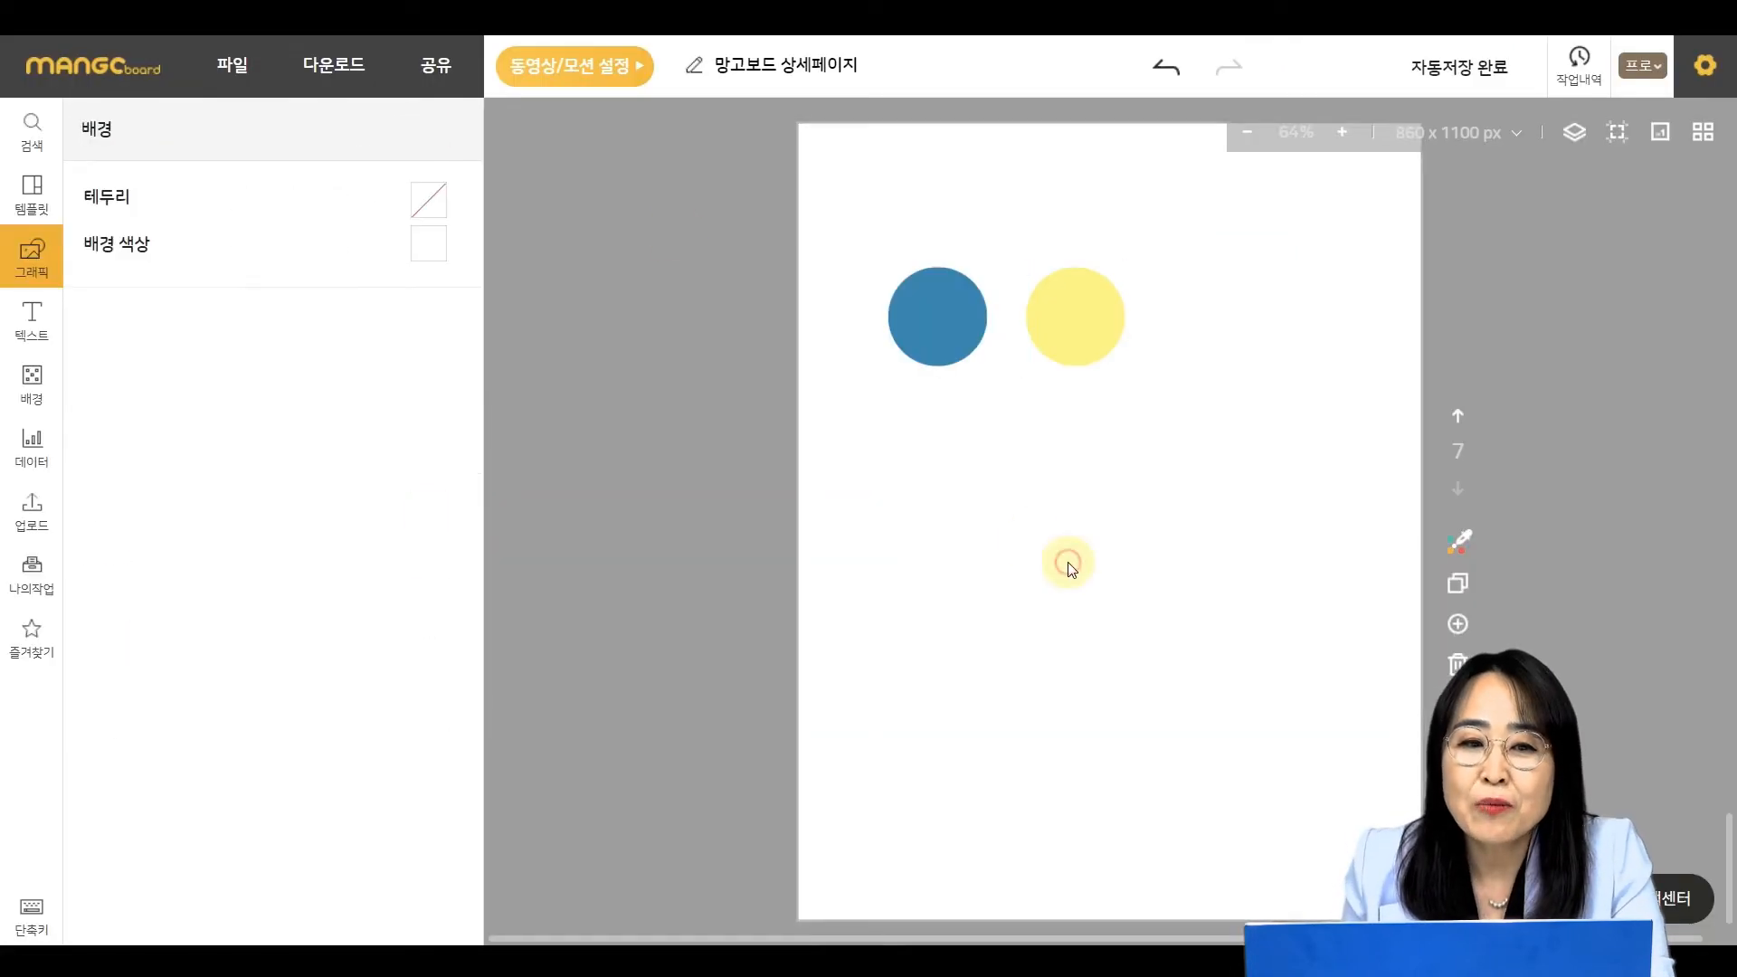
left_click_drag(1237, 522, 877, 318)
key("Delete")
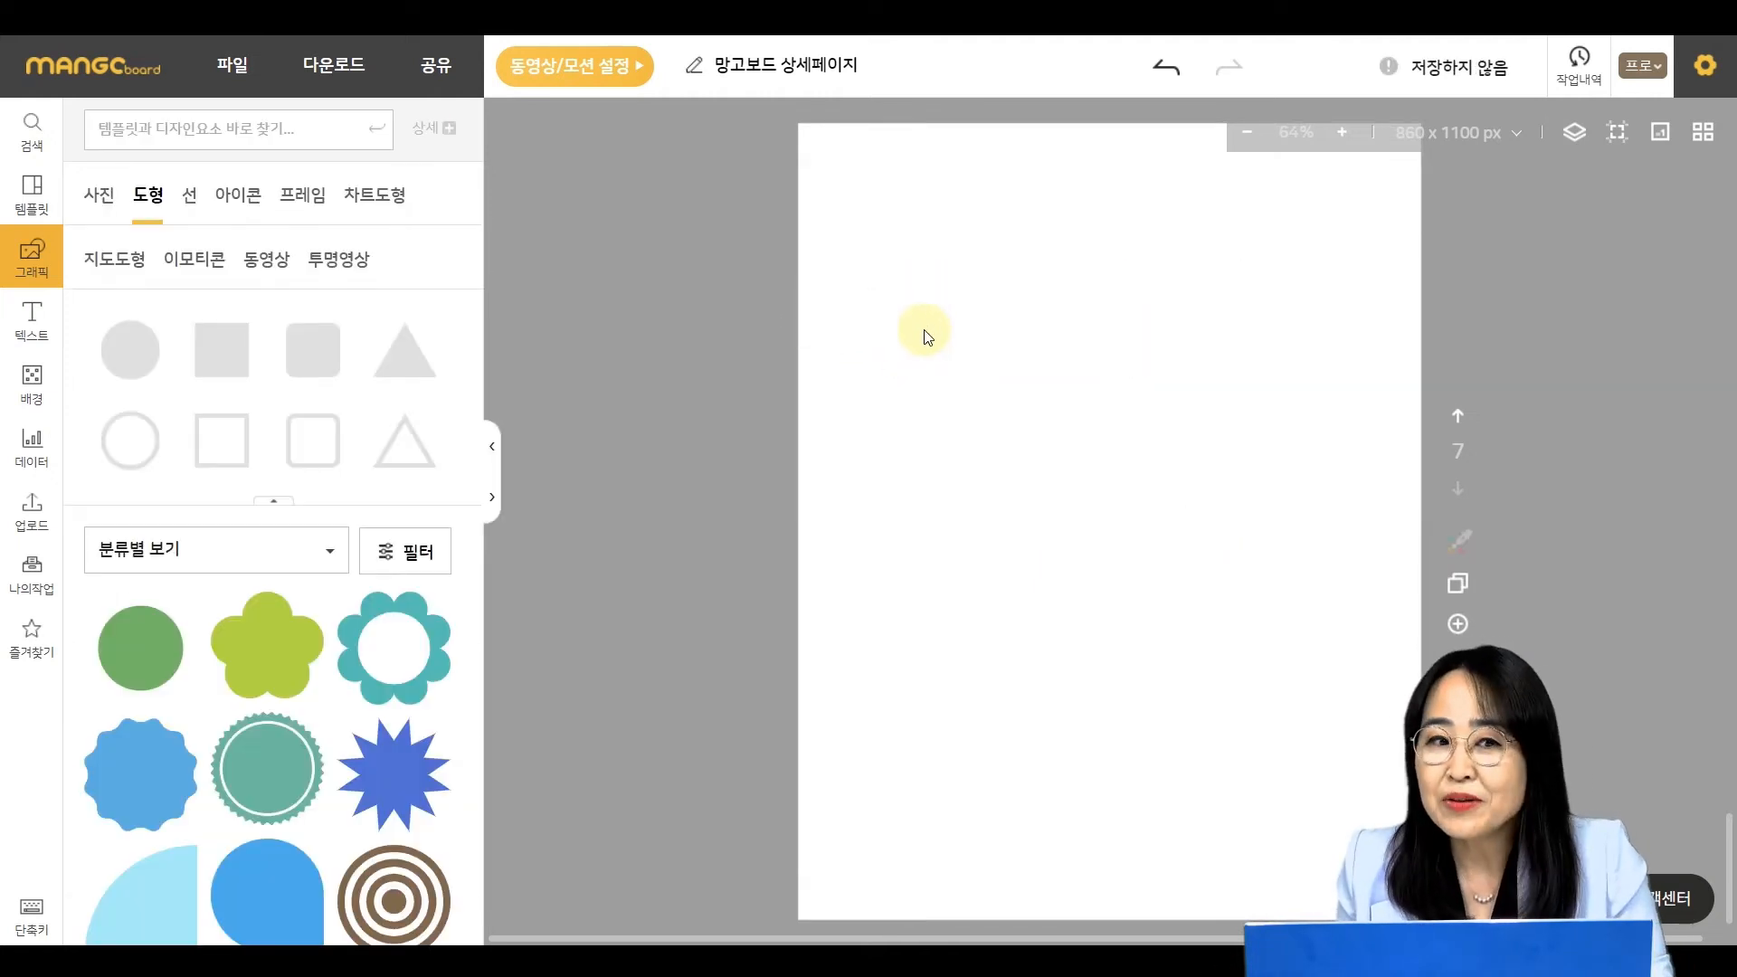
- Search the design elements for "농장" and add the photo of two lettuce plants against a blue backdrop to the page
left_click(124, 127)
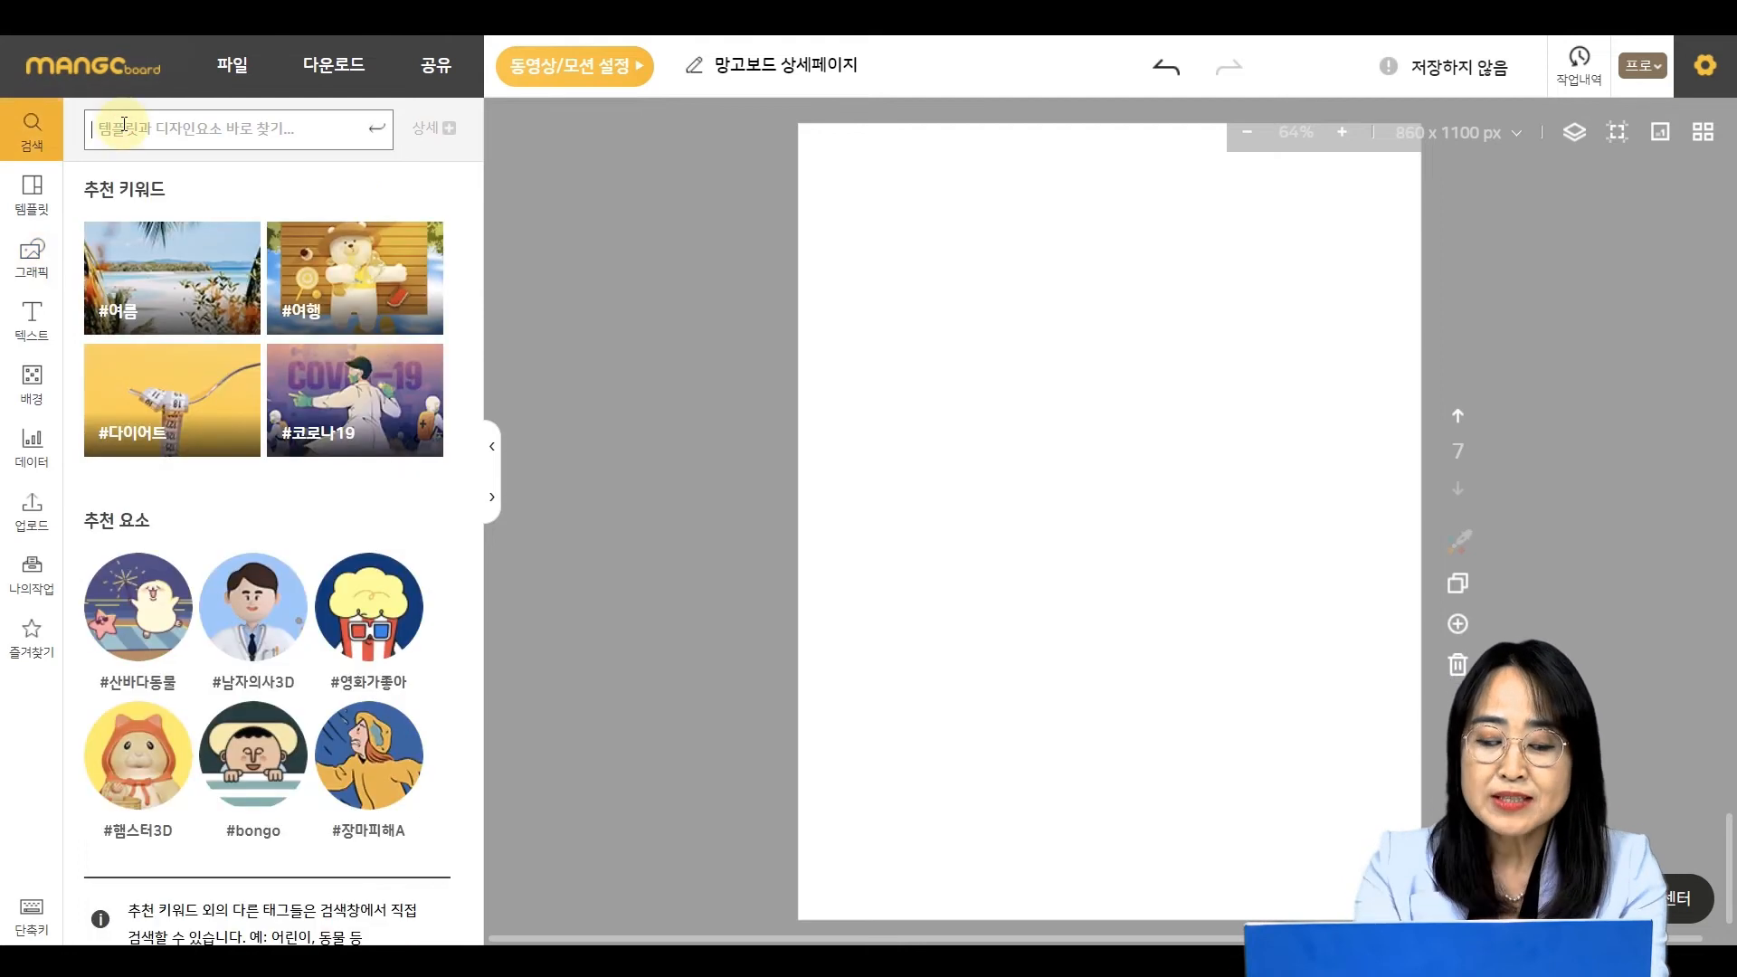
type("농장")
key("Return")
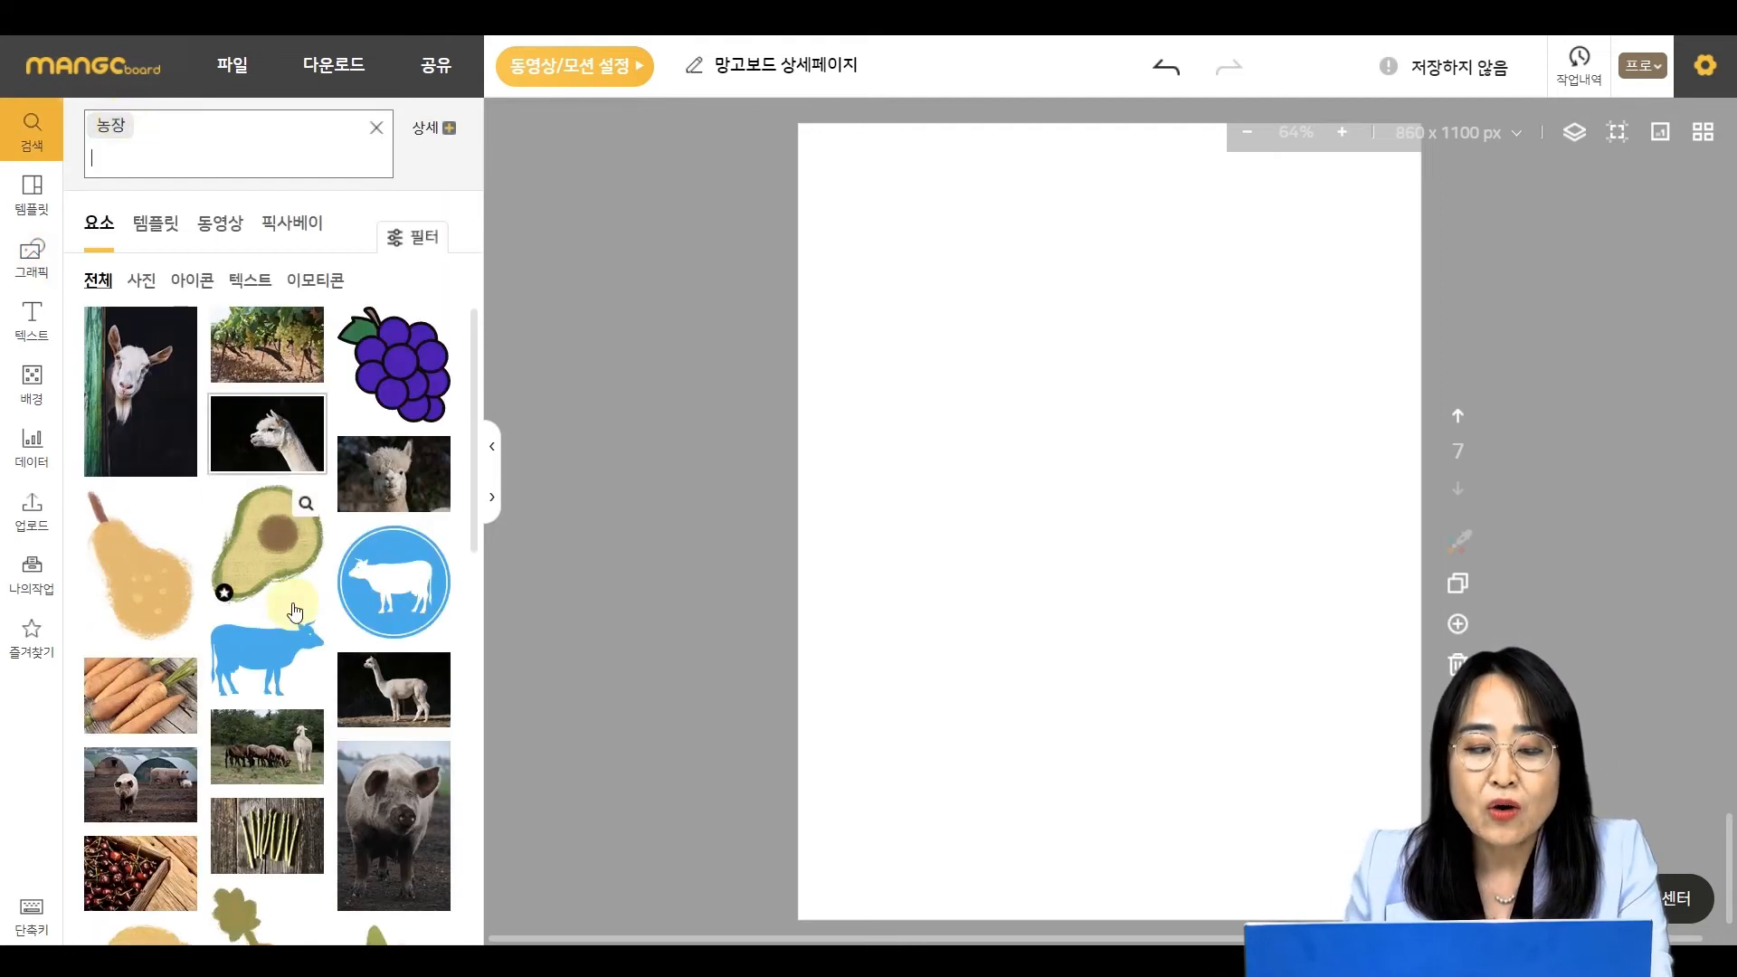
scroll(269, 561, "down", 1)
scroll(268, 561, "down", 15)
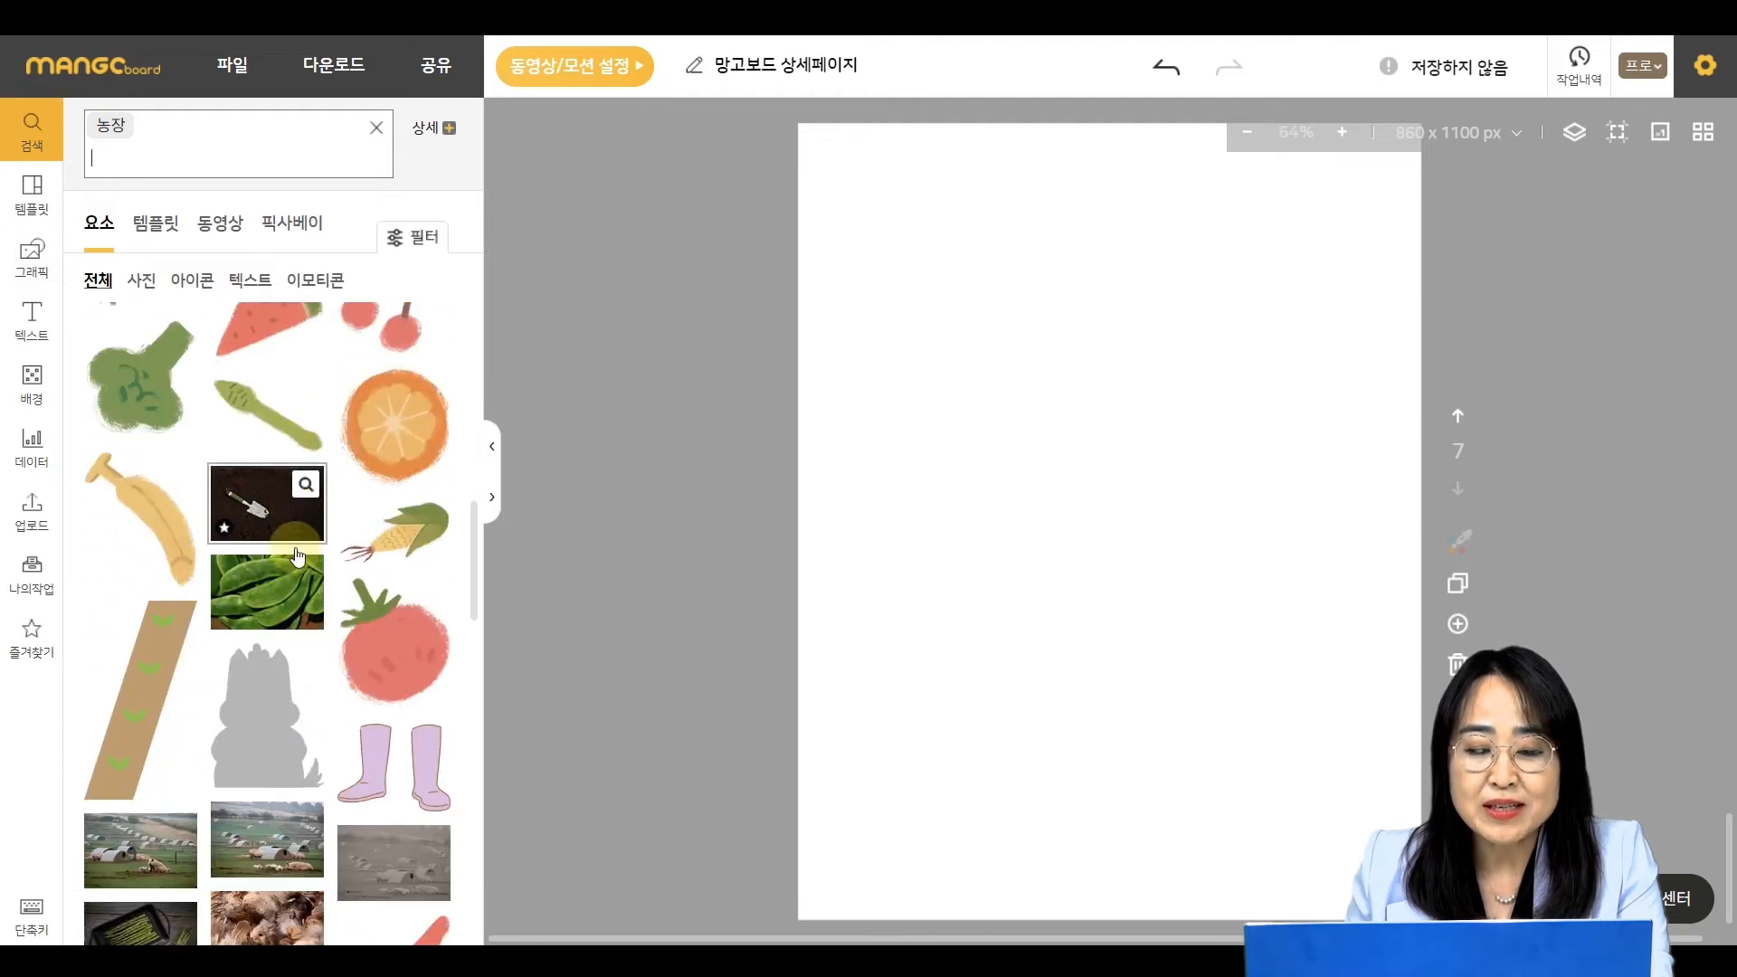
scroll(300, 558, "down", 15)
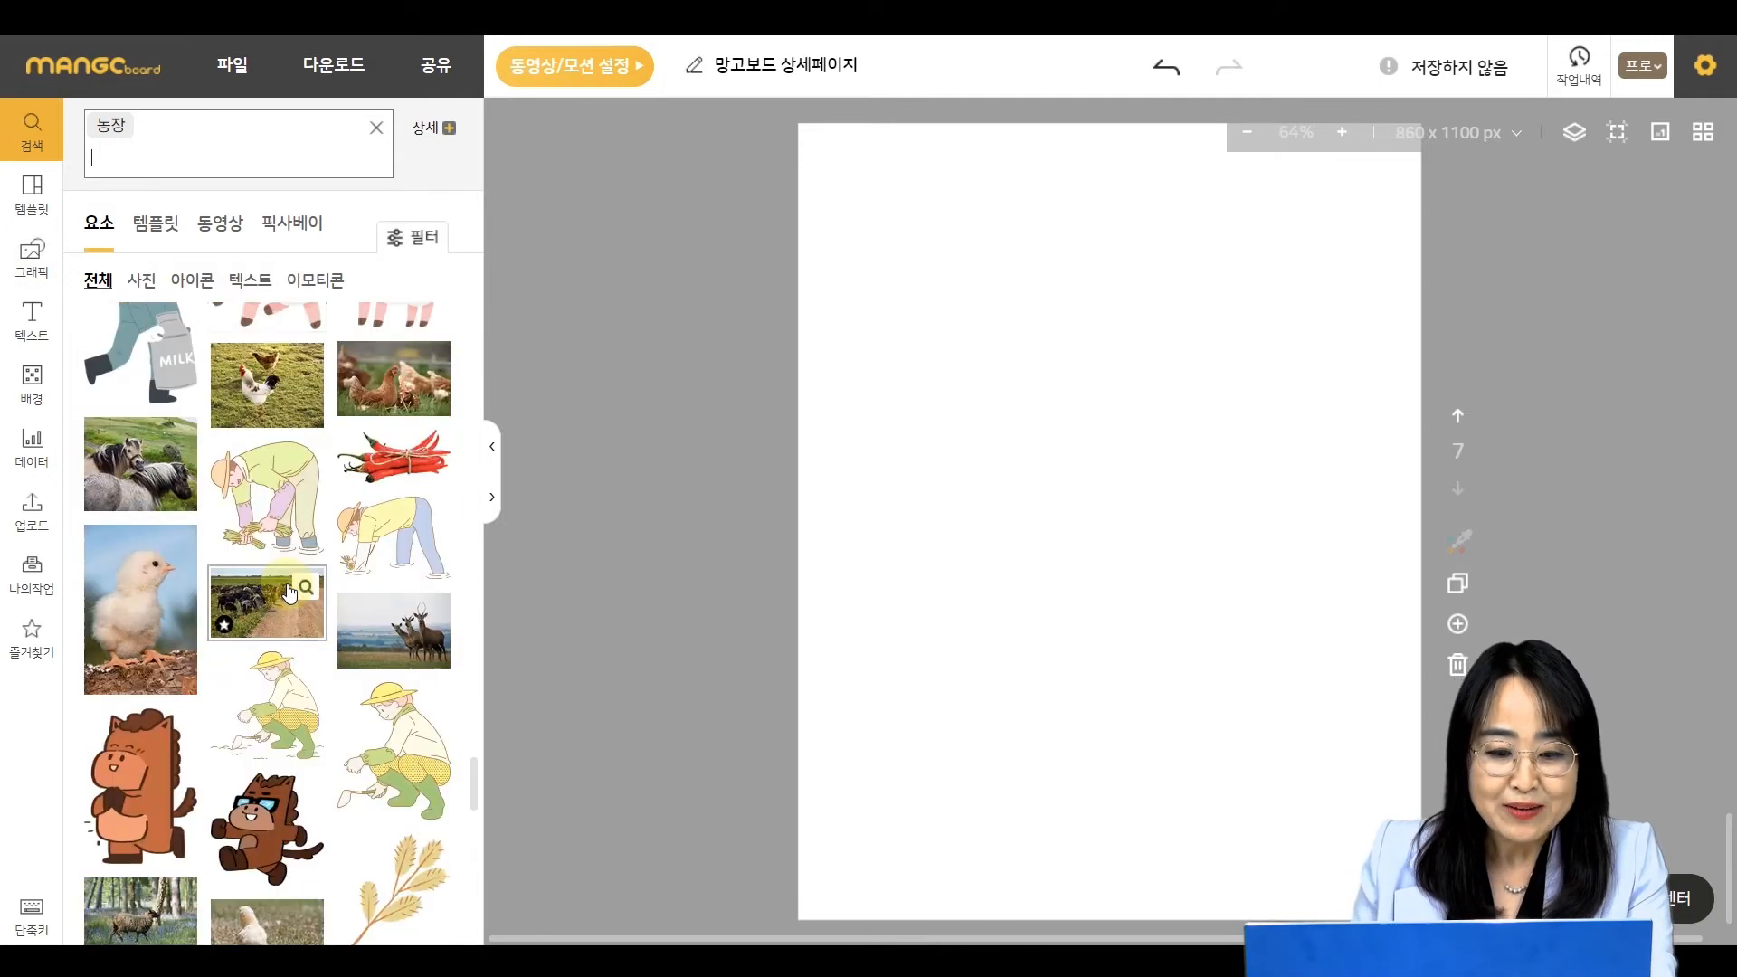
scroll(290, 590, "down", 12)
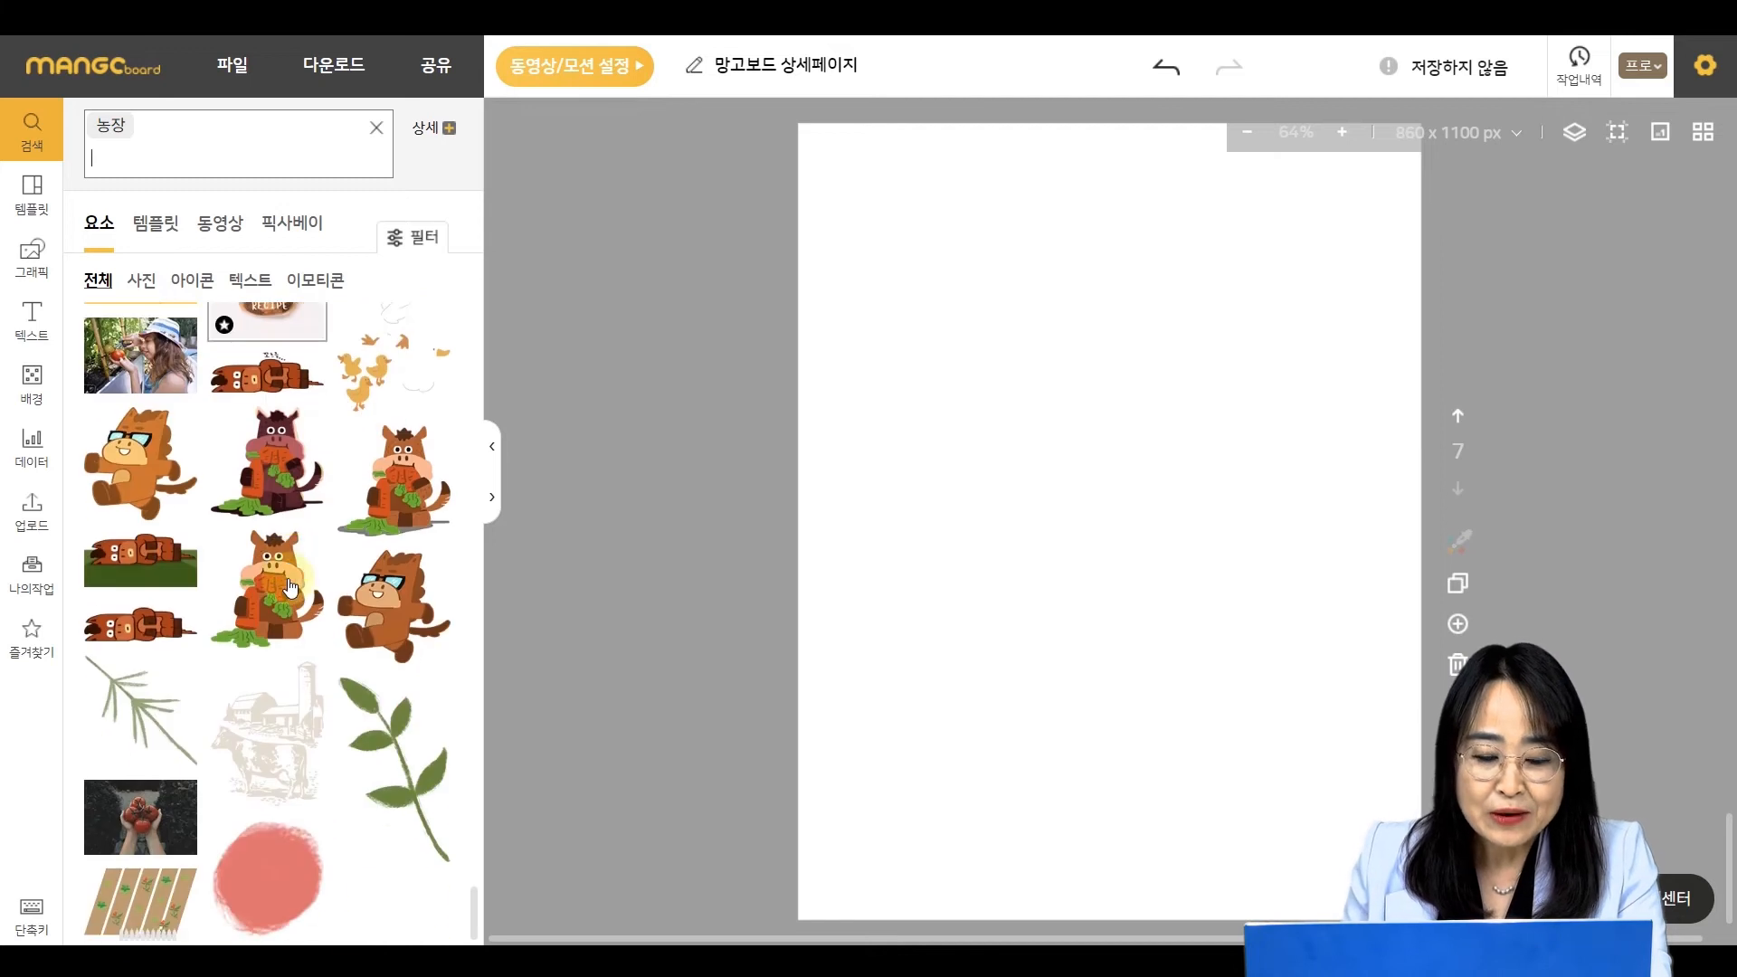
scroll(288, 589, "down", 12)
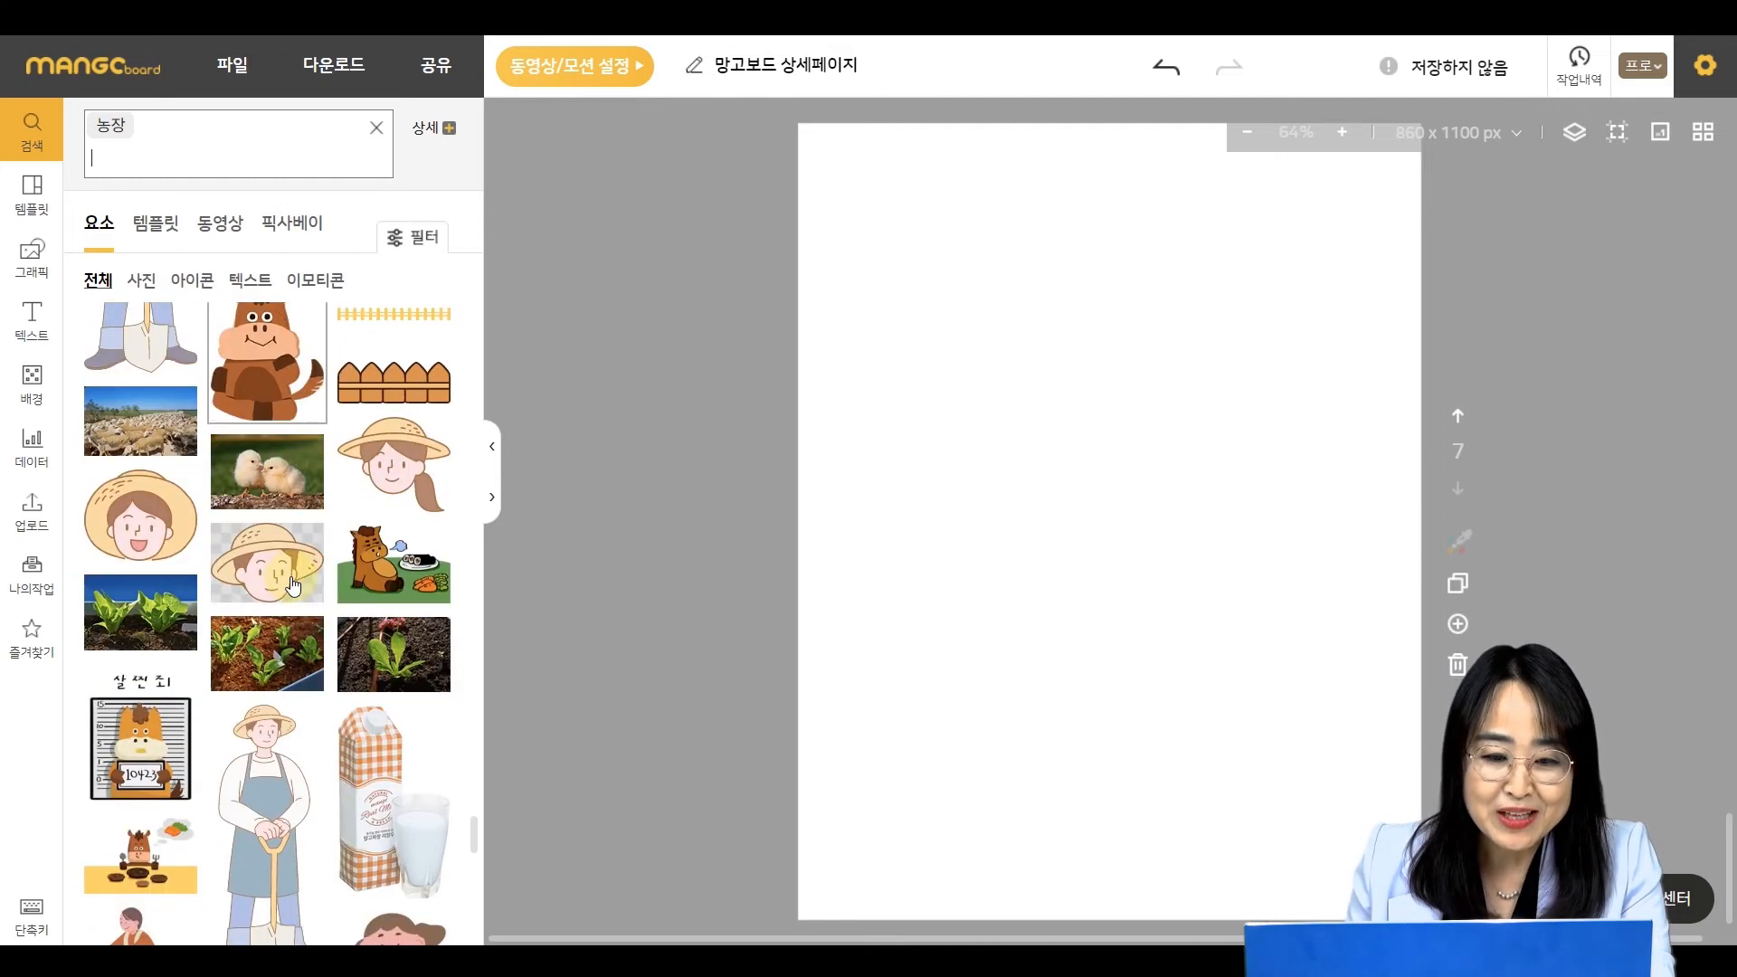
key("ctrl")
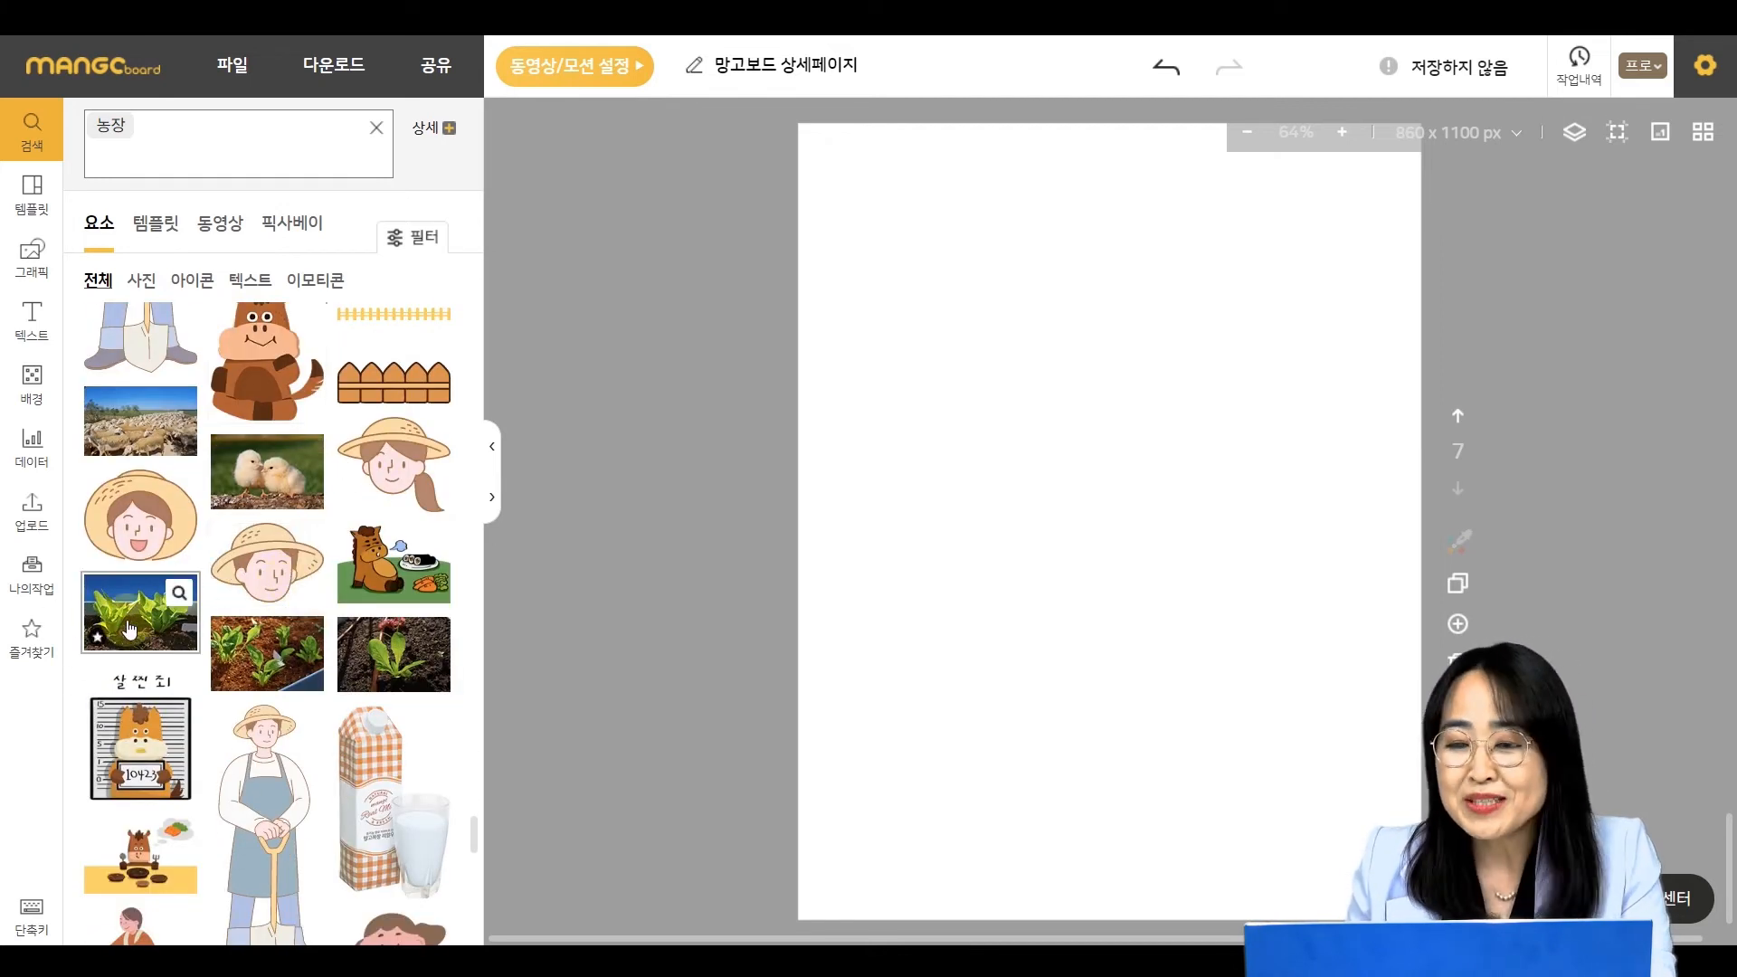
left_click(130, 630)
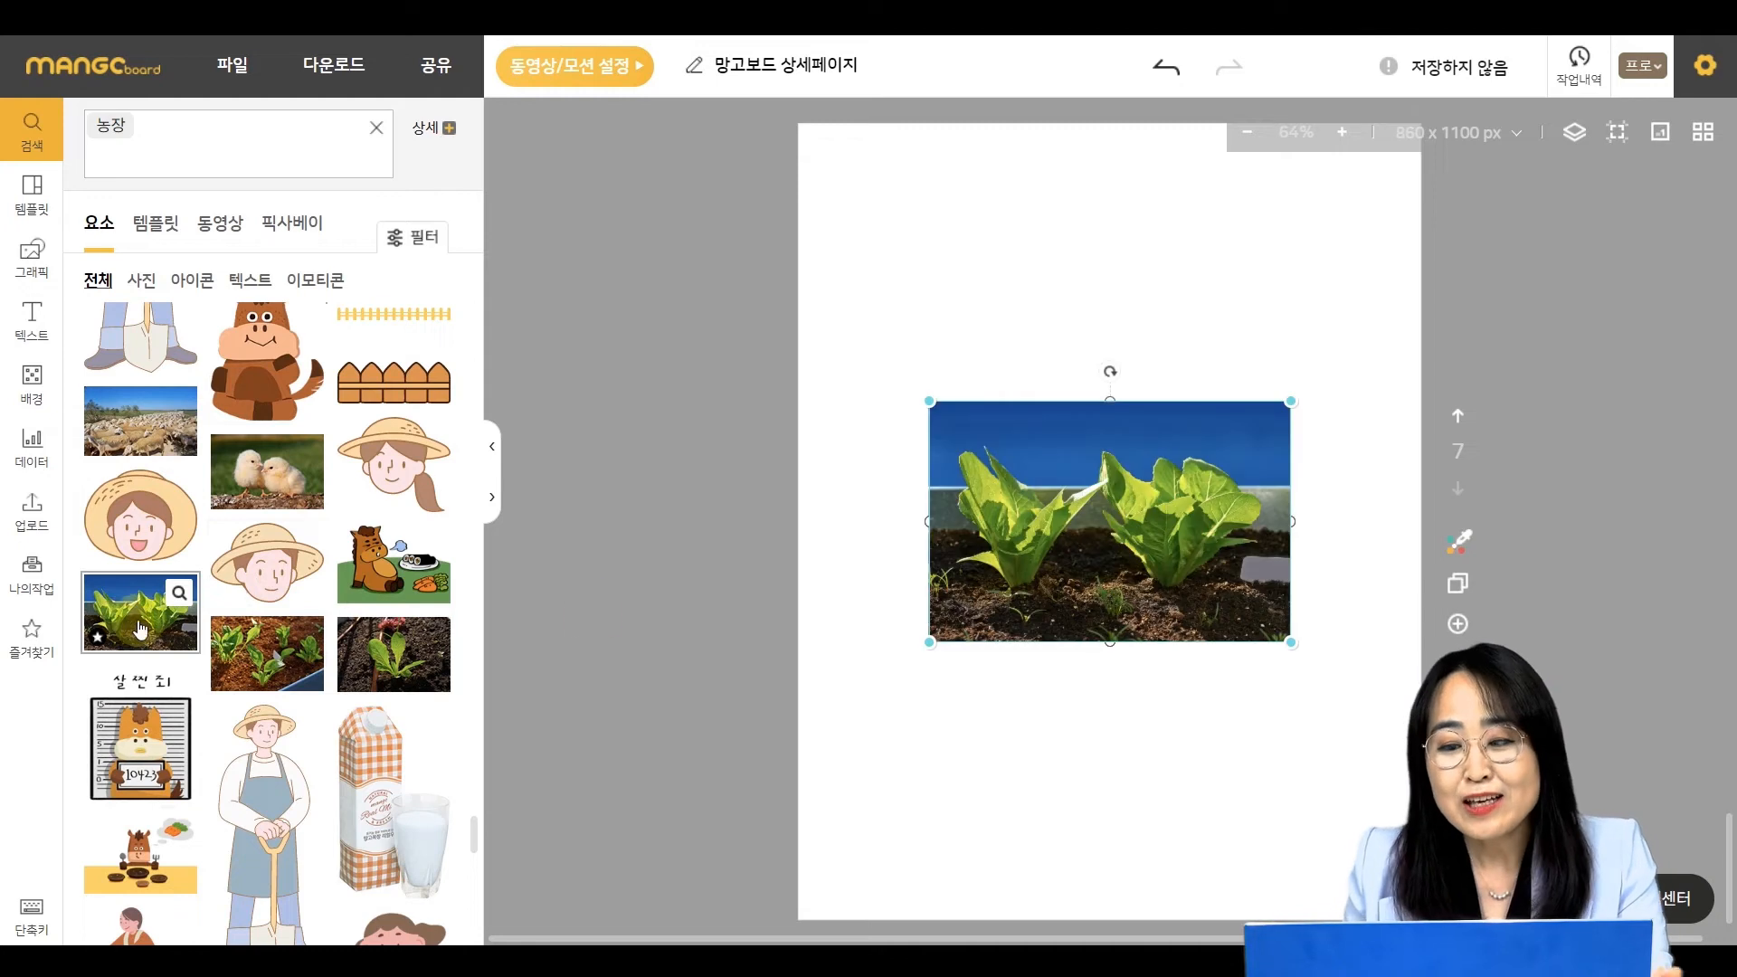
- Move the lettuce photo to the page's lower edge and enlarge it to the full page width, about 865 x 577 px
left_click_drag(1168, 550, 1024, 811)
left_click_drag(1158, 679, 1425, 507)
left_click(1595, 453)
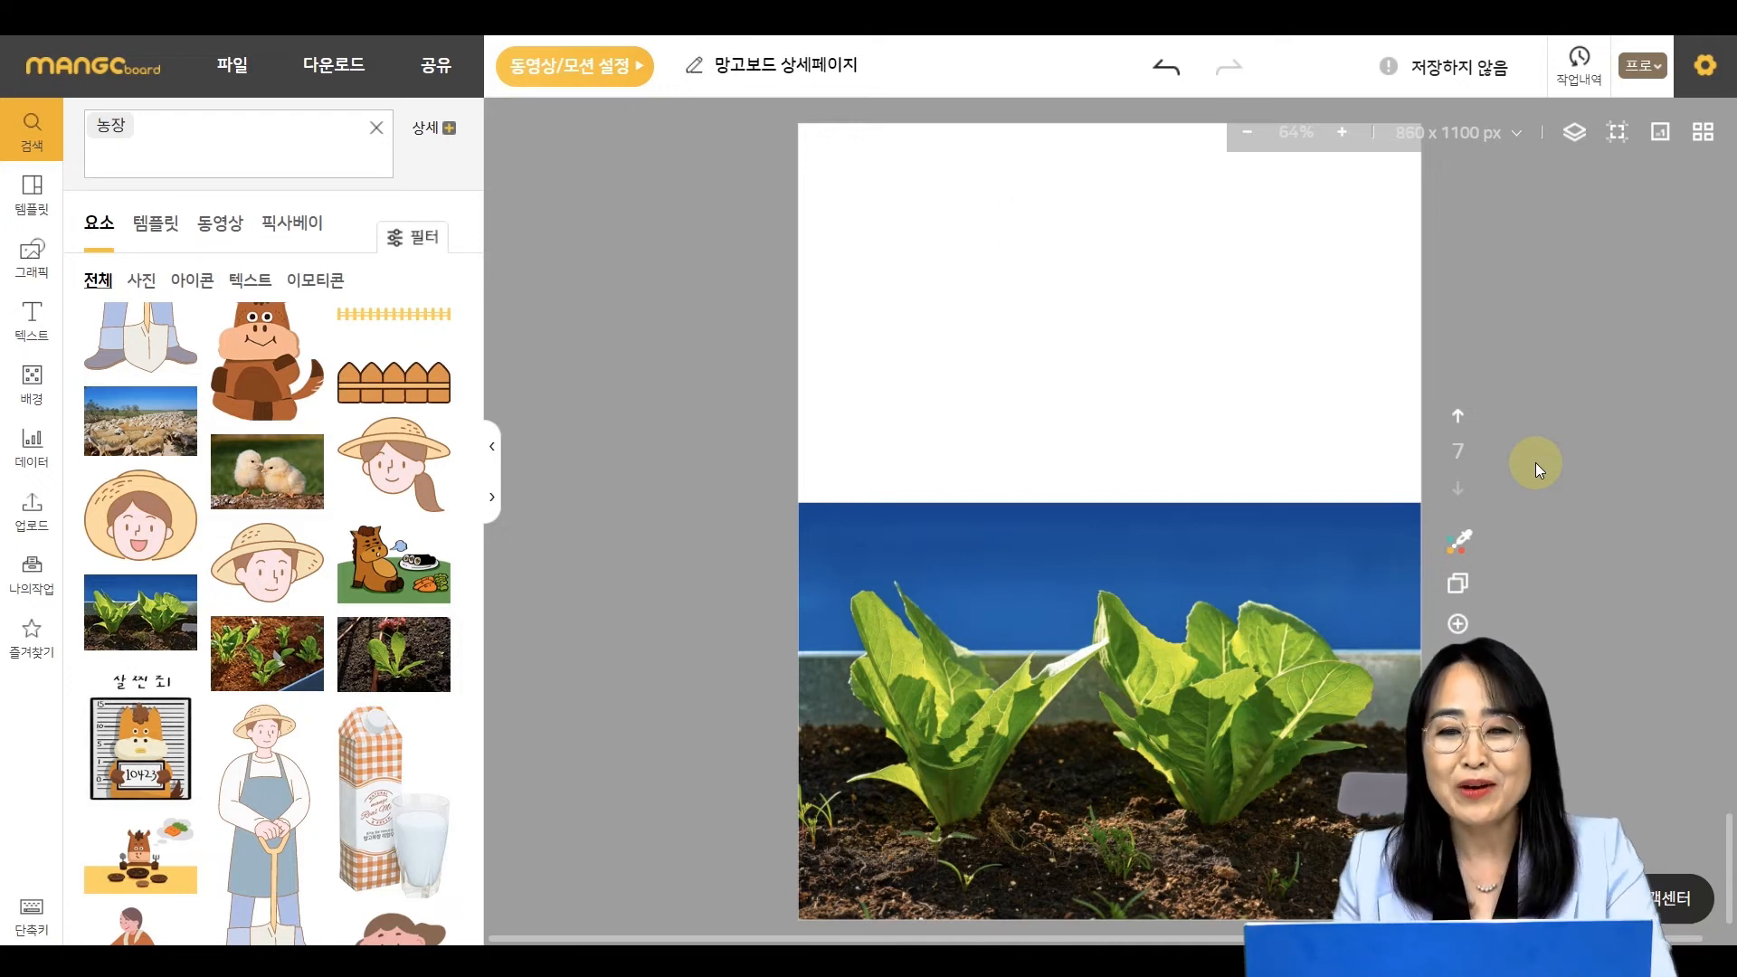
- Set the page background colour with the eyedropper by sampling the dark blue at the upper edge of the lettuce photo
left_click(1016, 206)
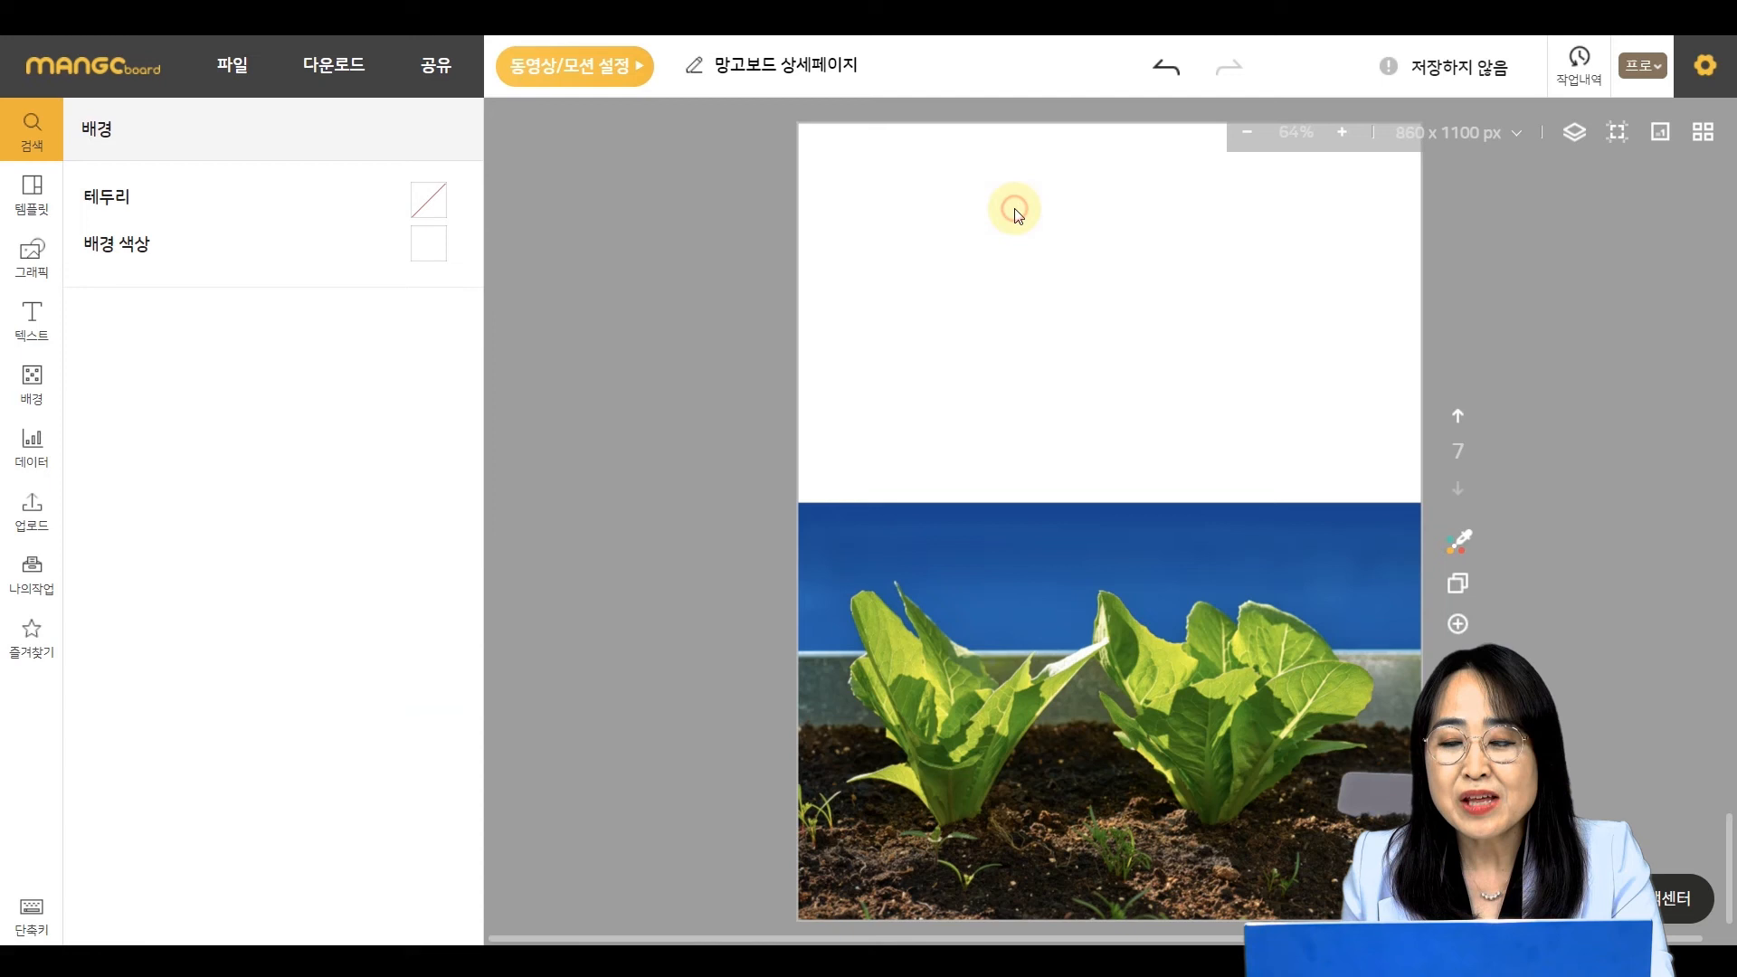
left_click(999, 586)
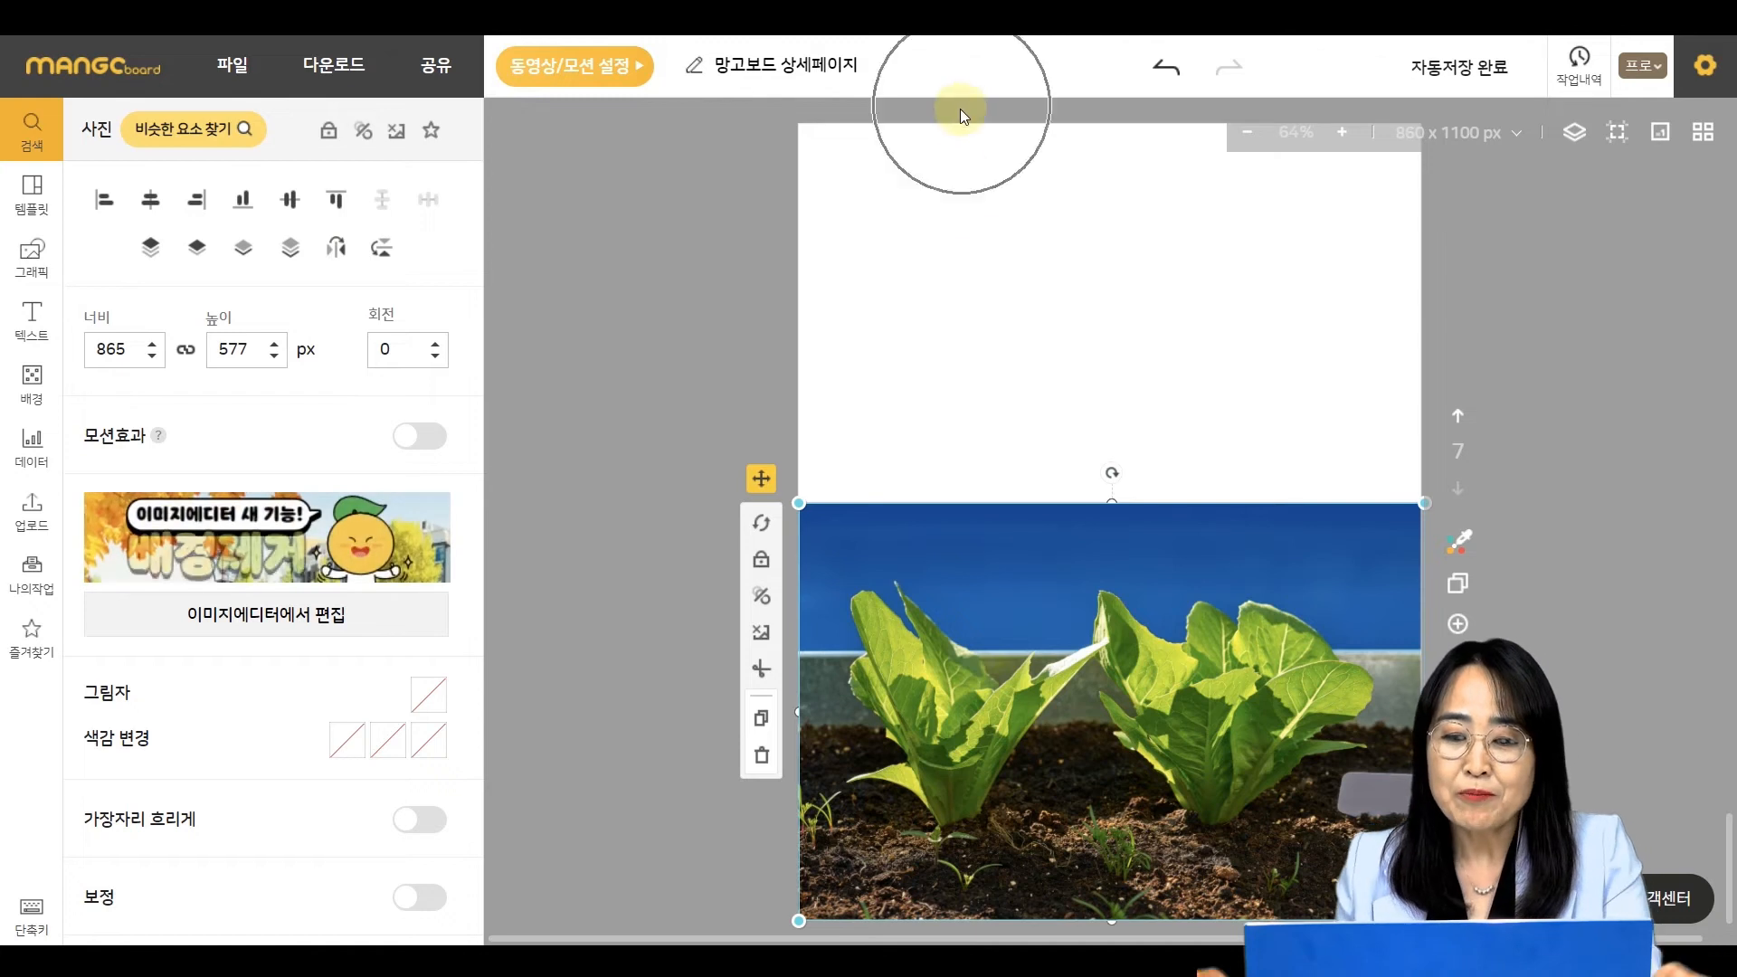
left_click(961, 172)
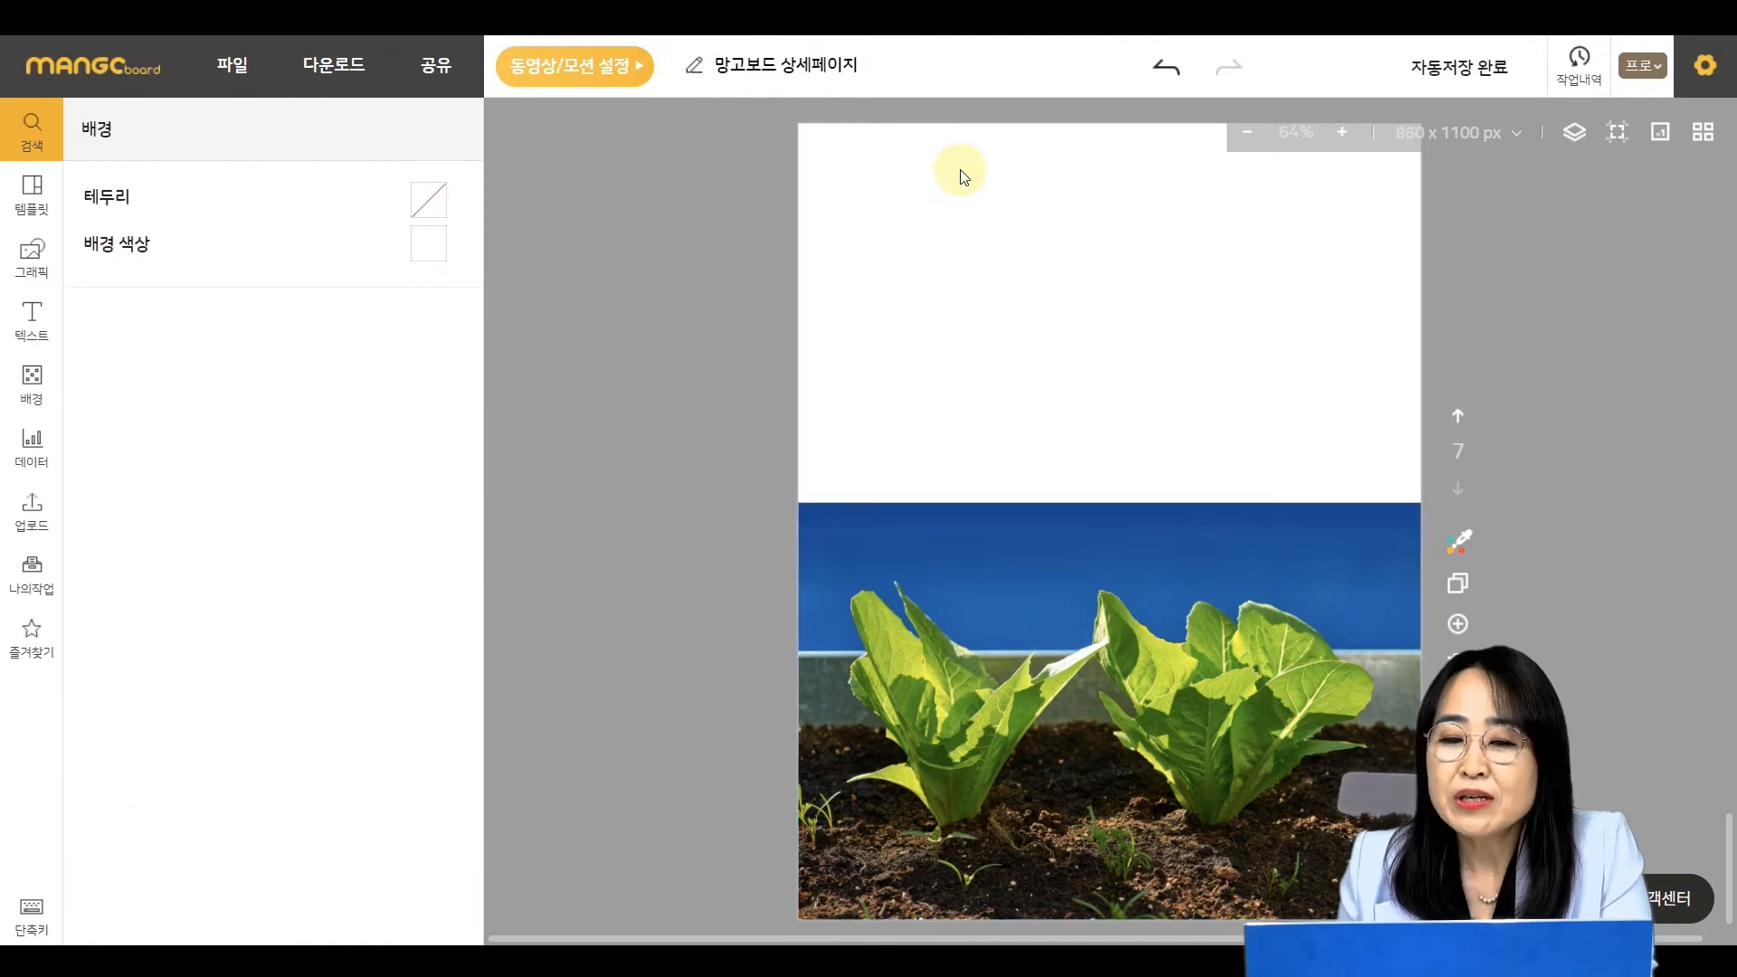
left_click(963, 174)
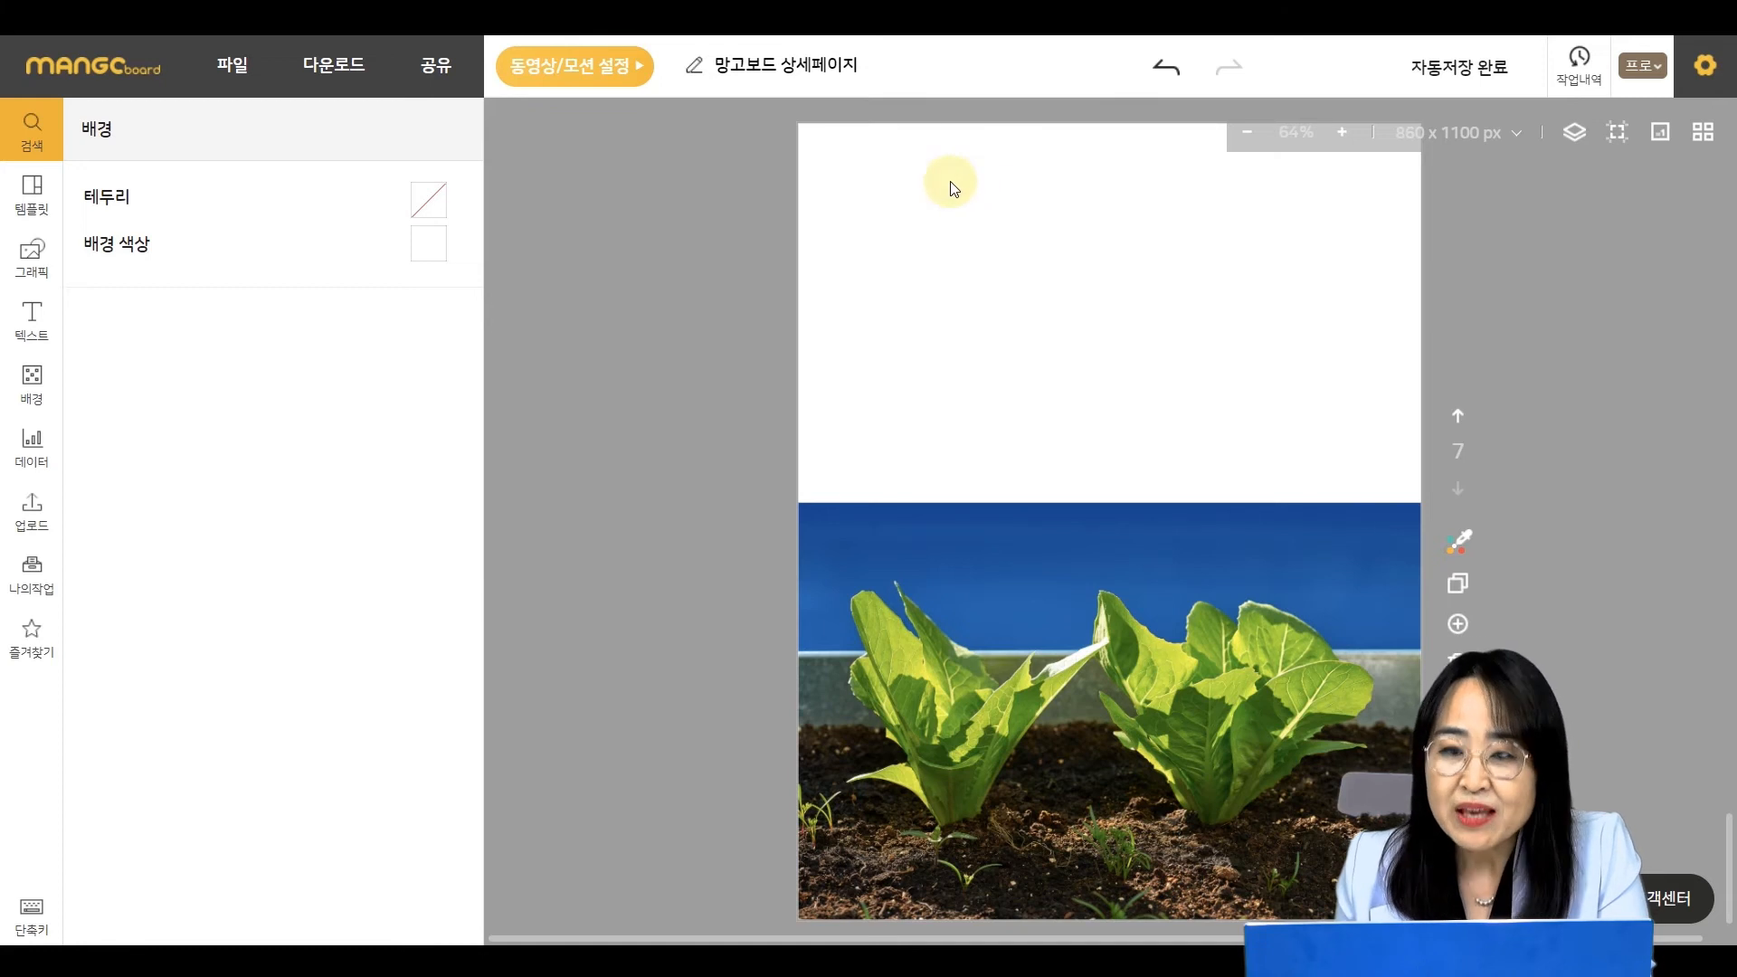
left_click(428, 246)
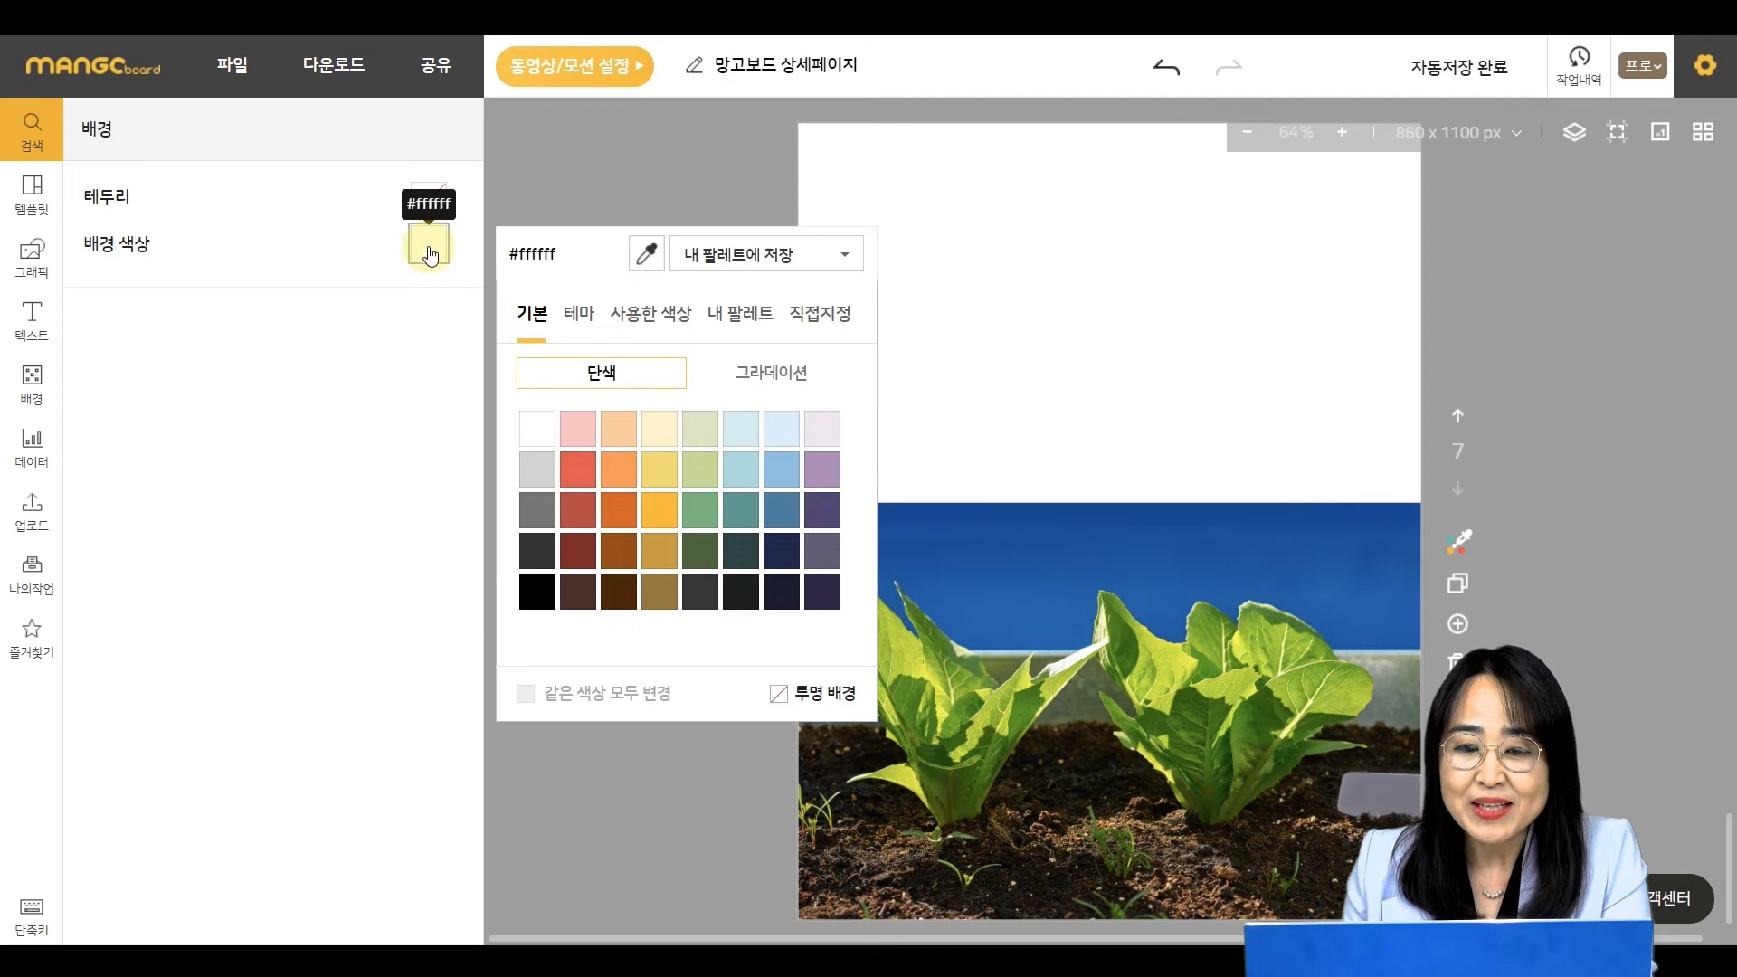
left_click(645, 257)
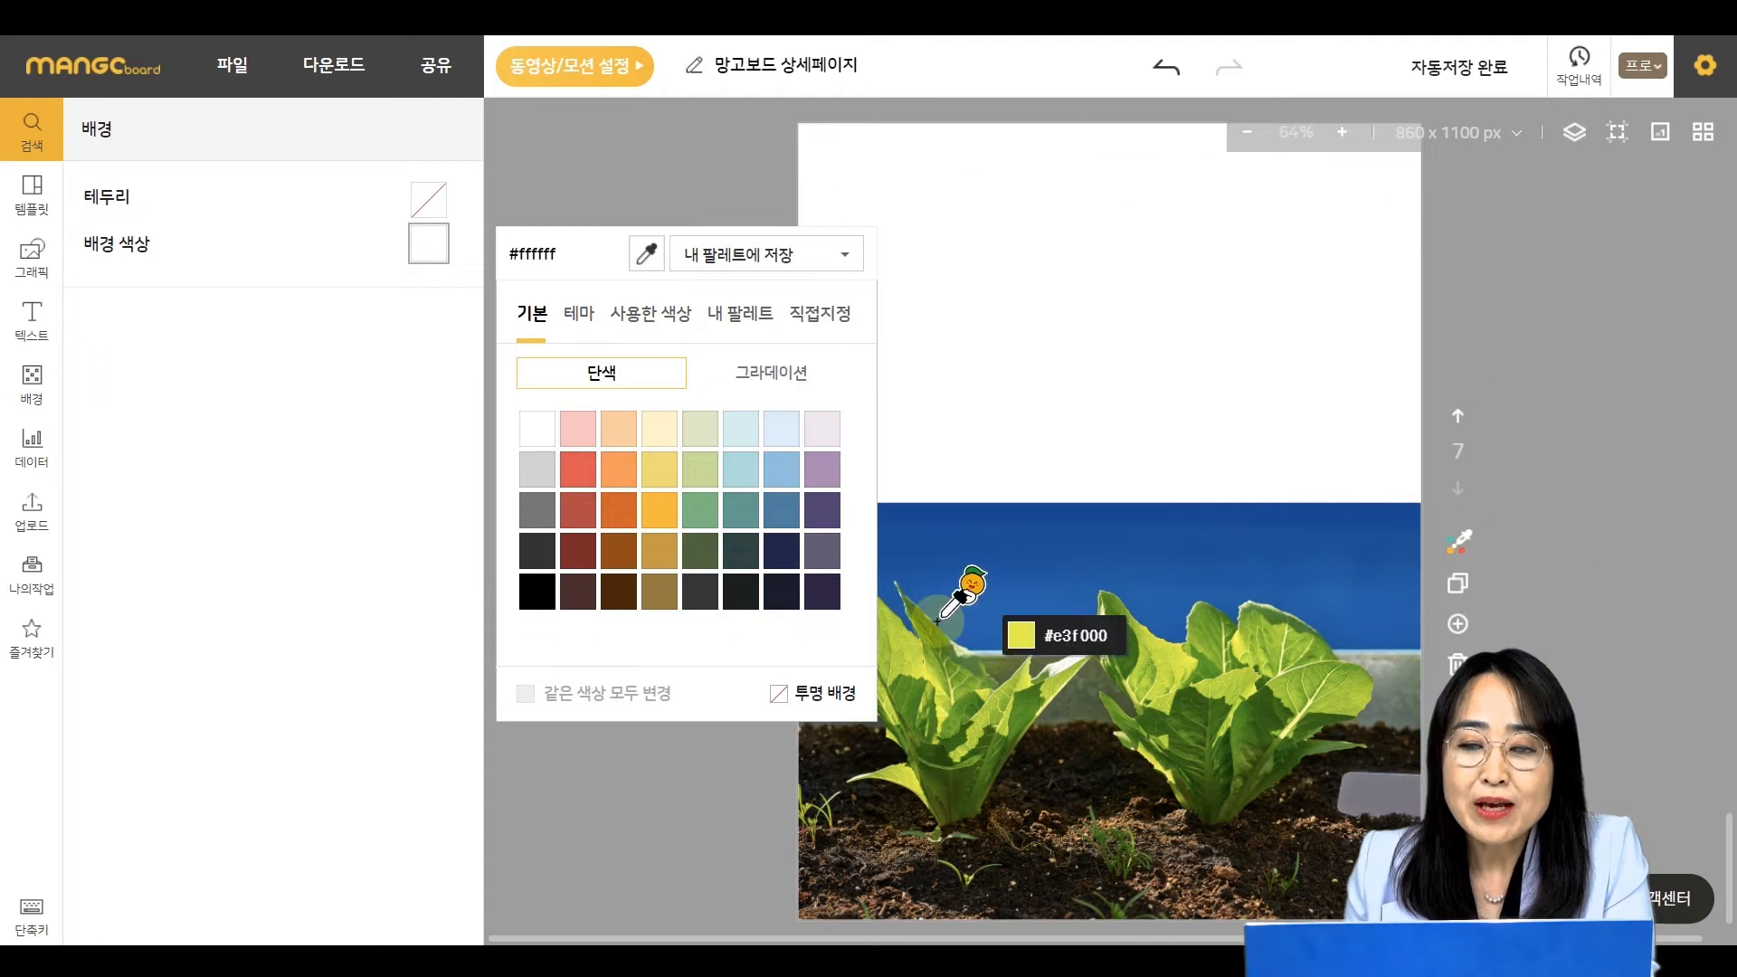
left_click(1152, 509)
left_click(1581, 367)
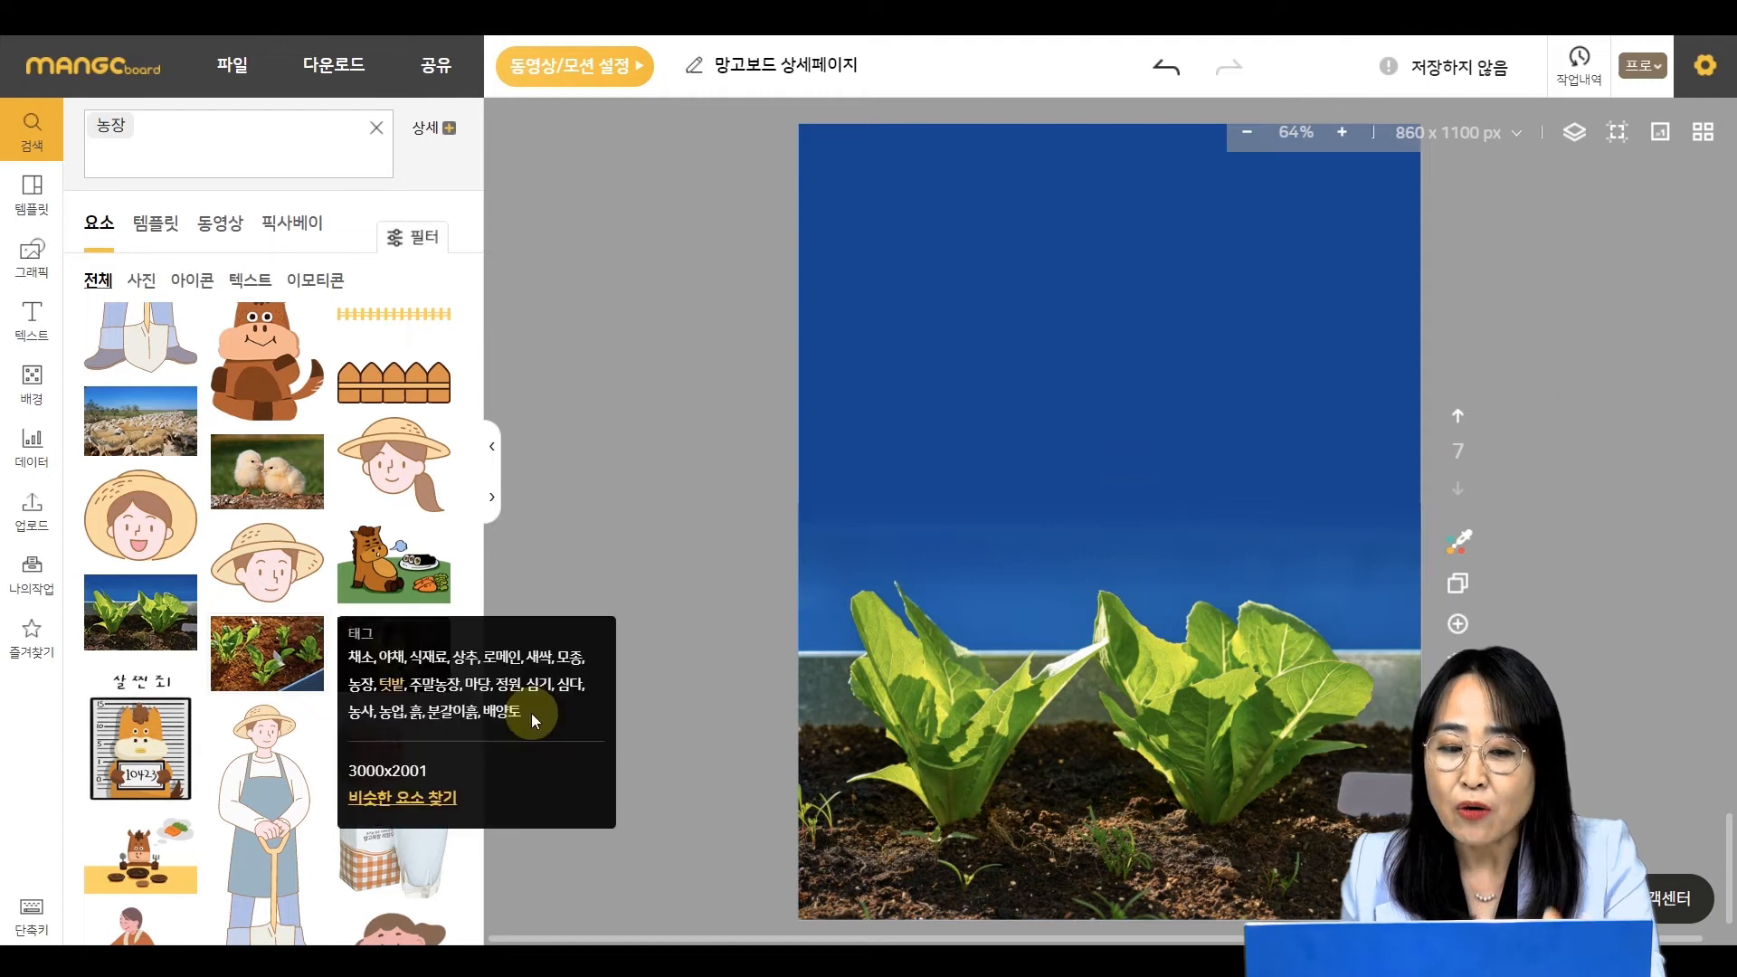
- Turn on edge blurring for the lettuce photo with the upward direction so its upper edge blends into the background
left_click(932, 674)
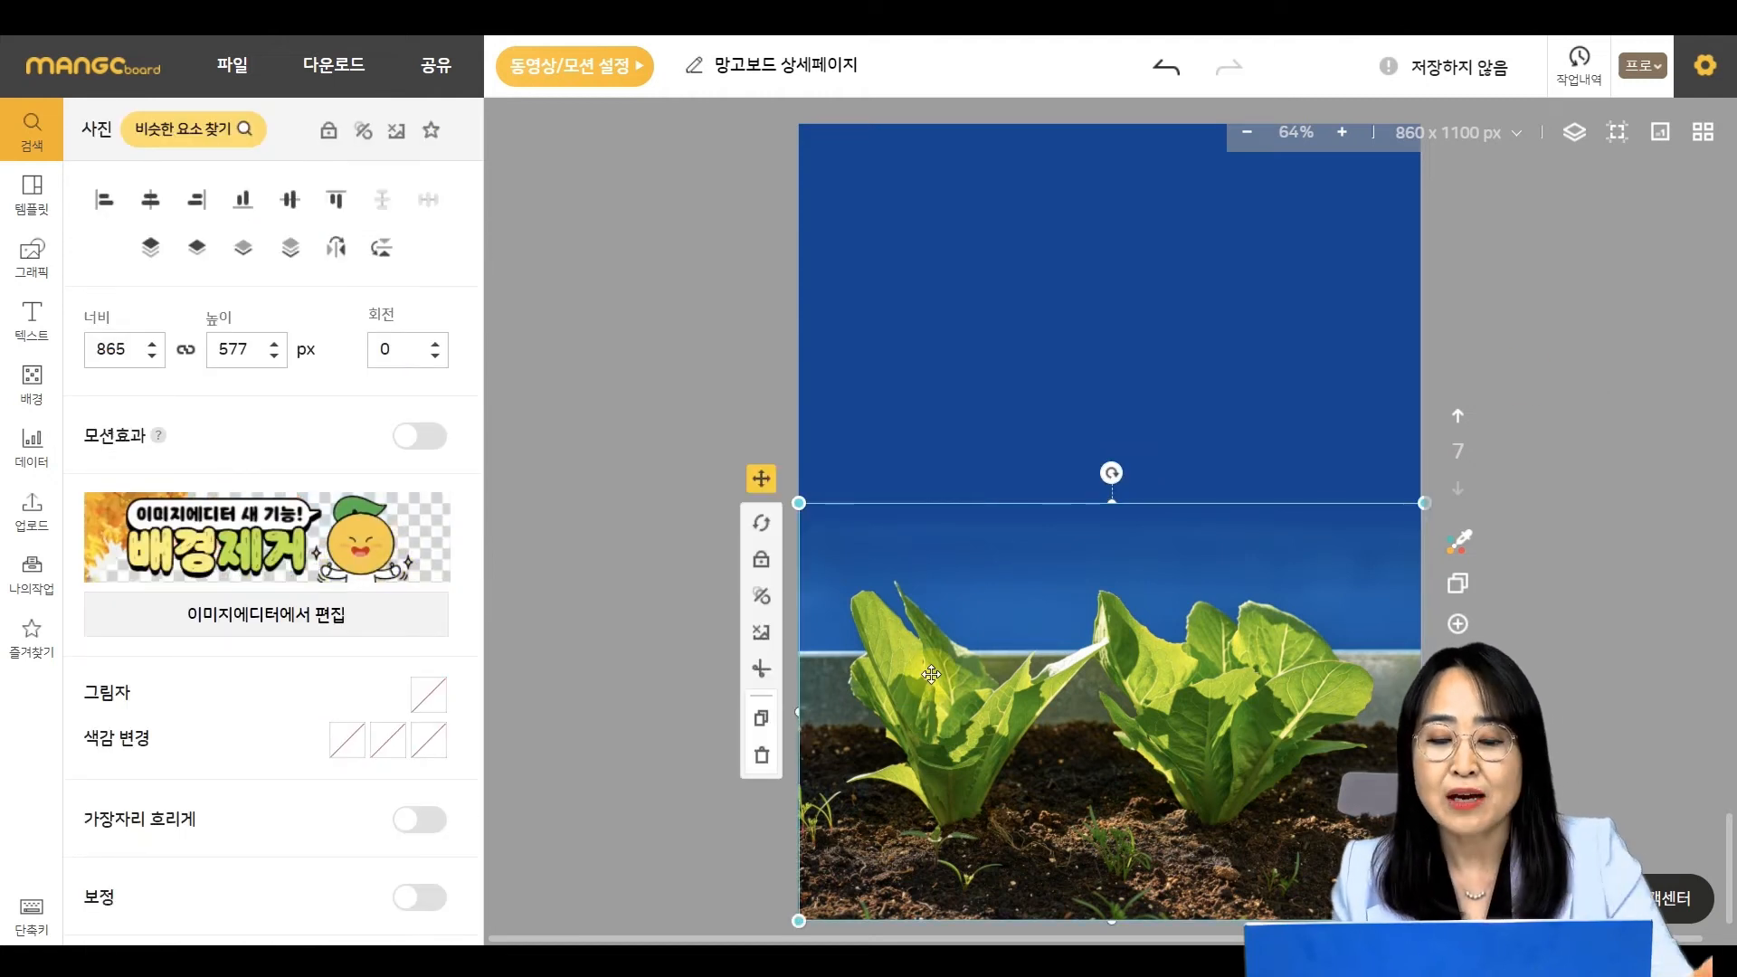
left_click(418, 820)
scroll(283, 733, "down", 3)
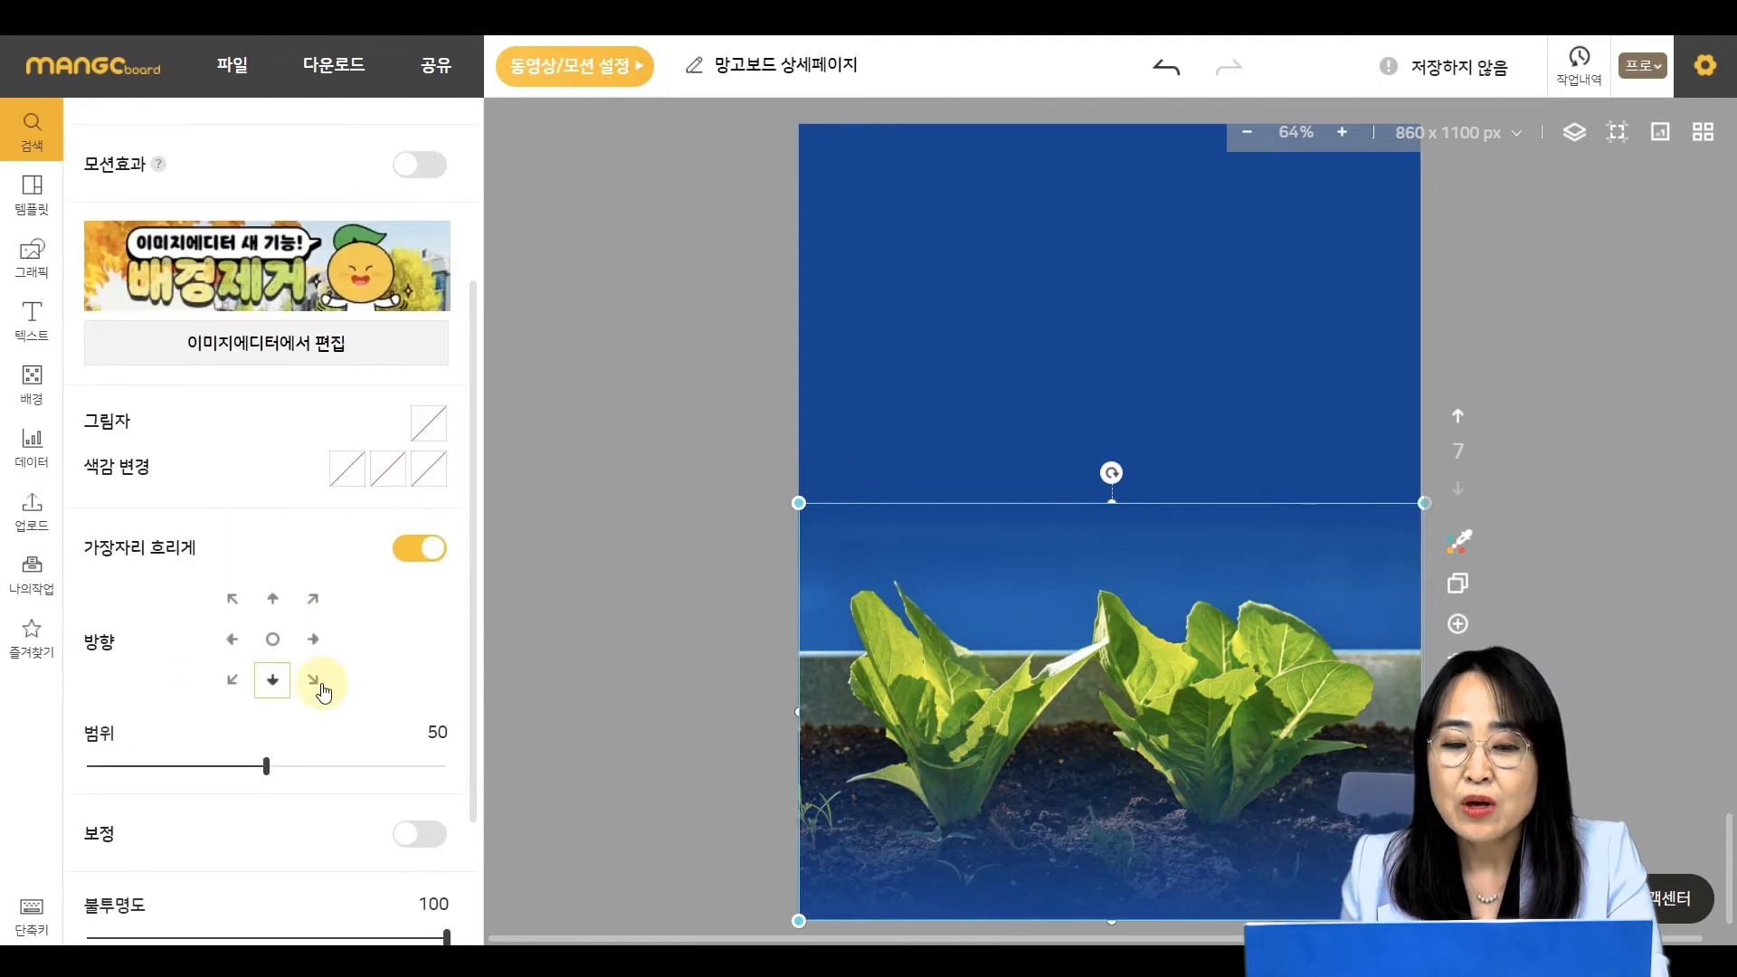
left_click(272, 599)
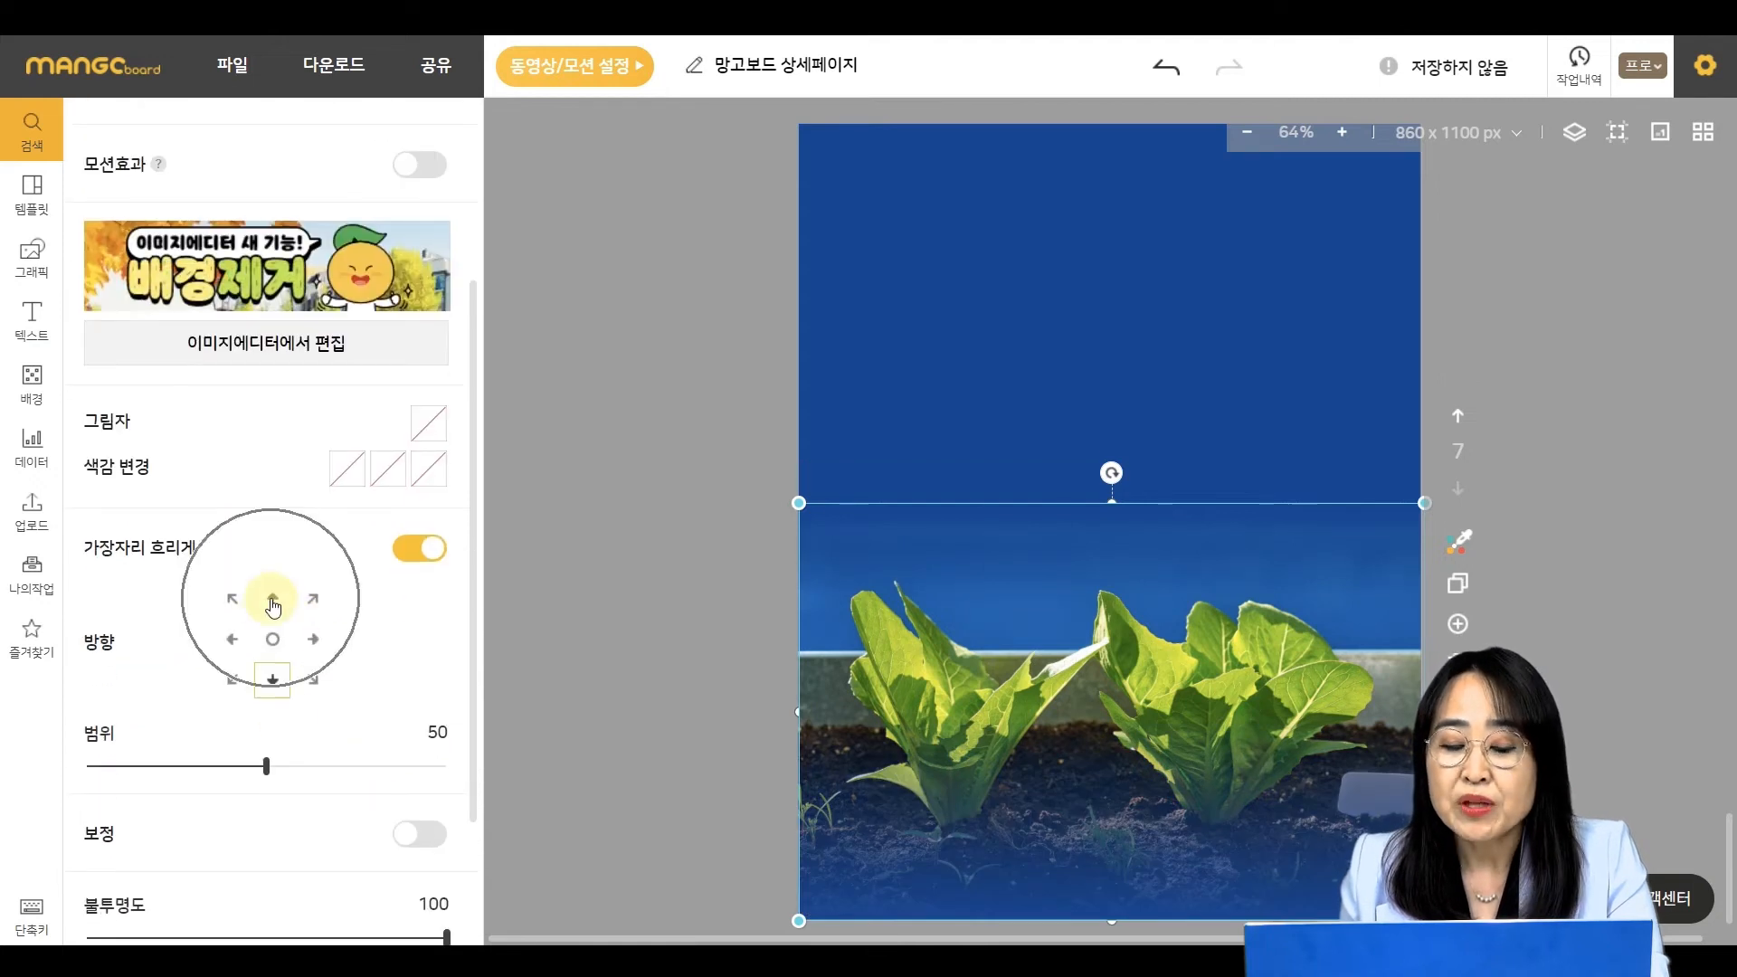
left_click(272, 687)
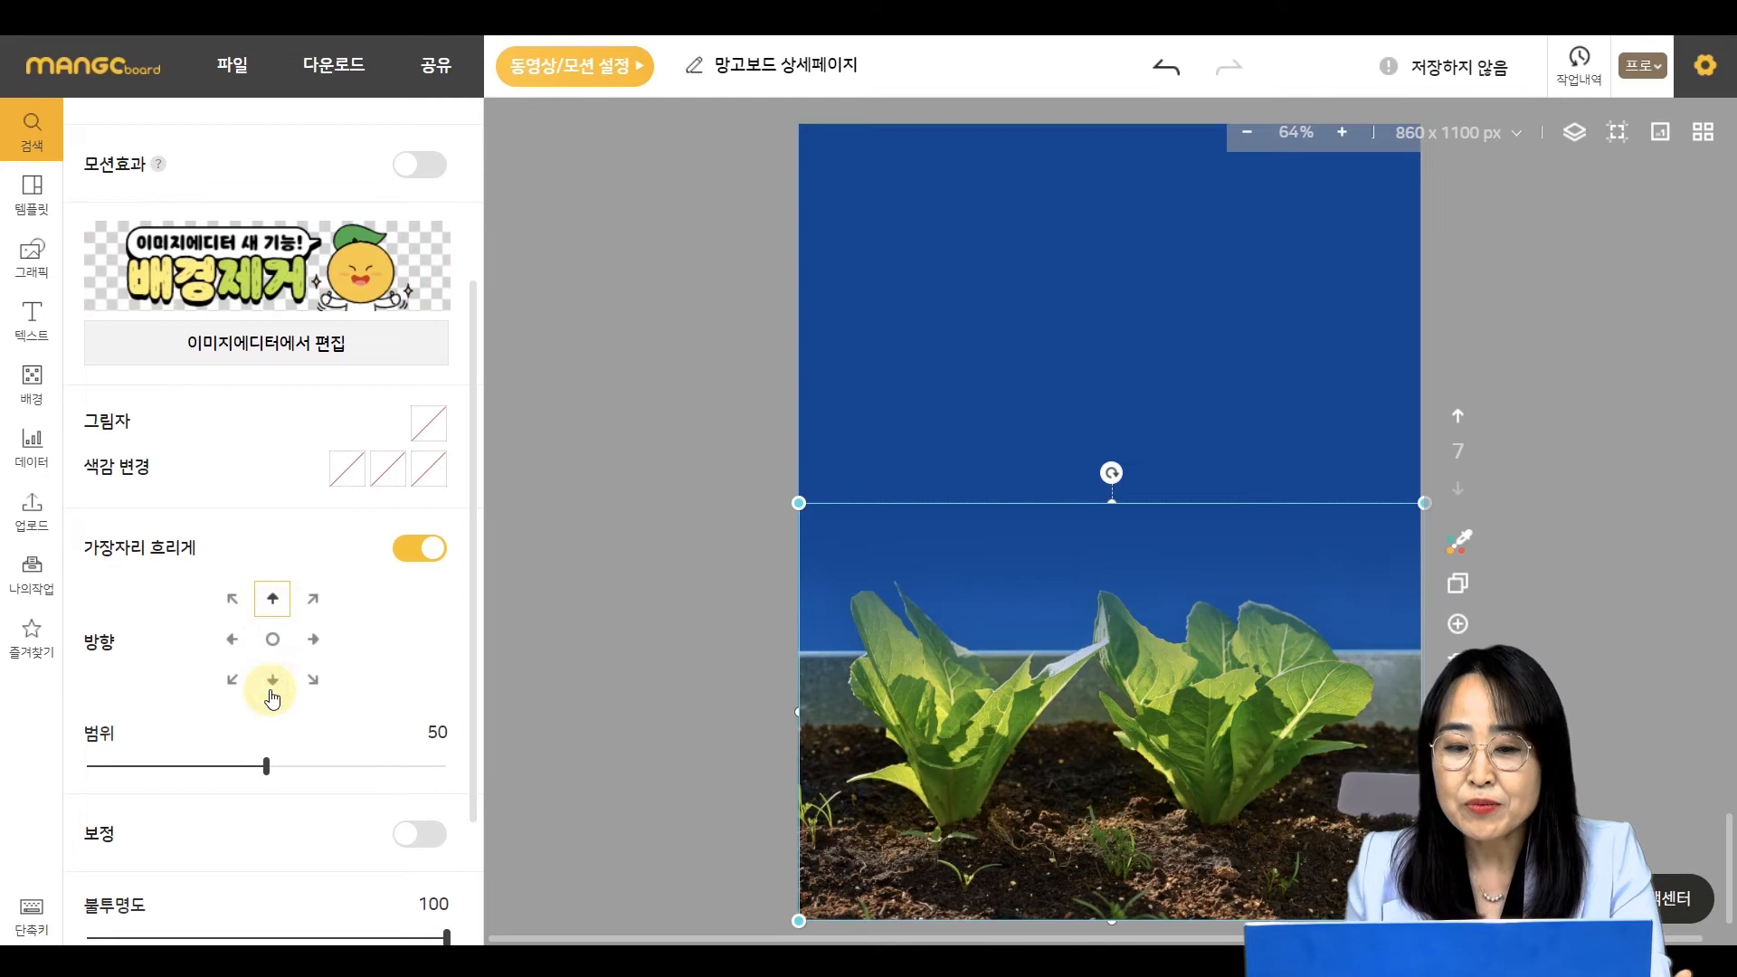
left_click(642, 395)
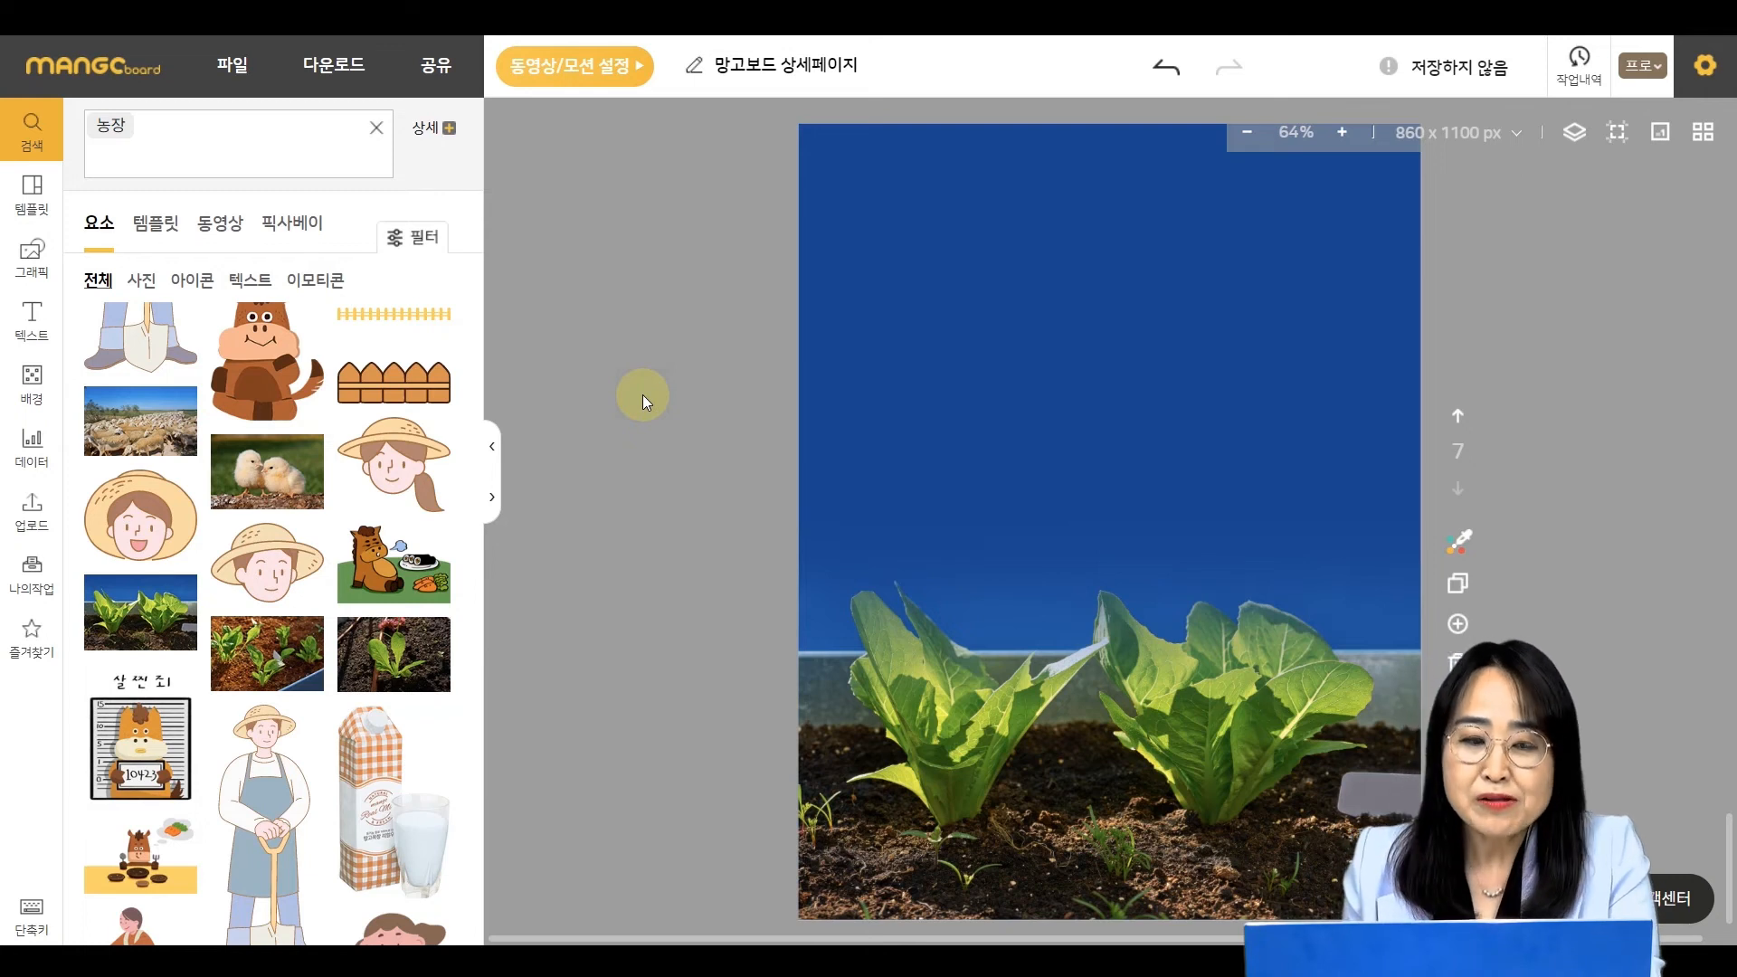
- Add a title text in the upper part of the page and replace its wording with "망고농장에 놀러오세요"
left_click(33, 314)
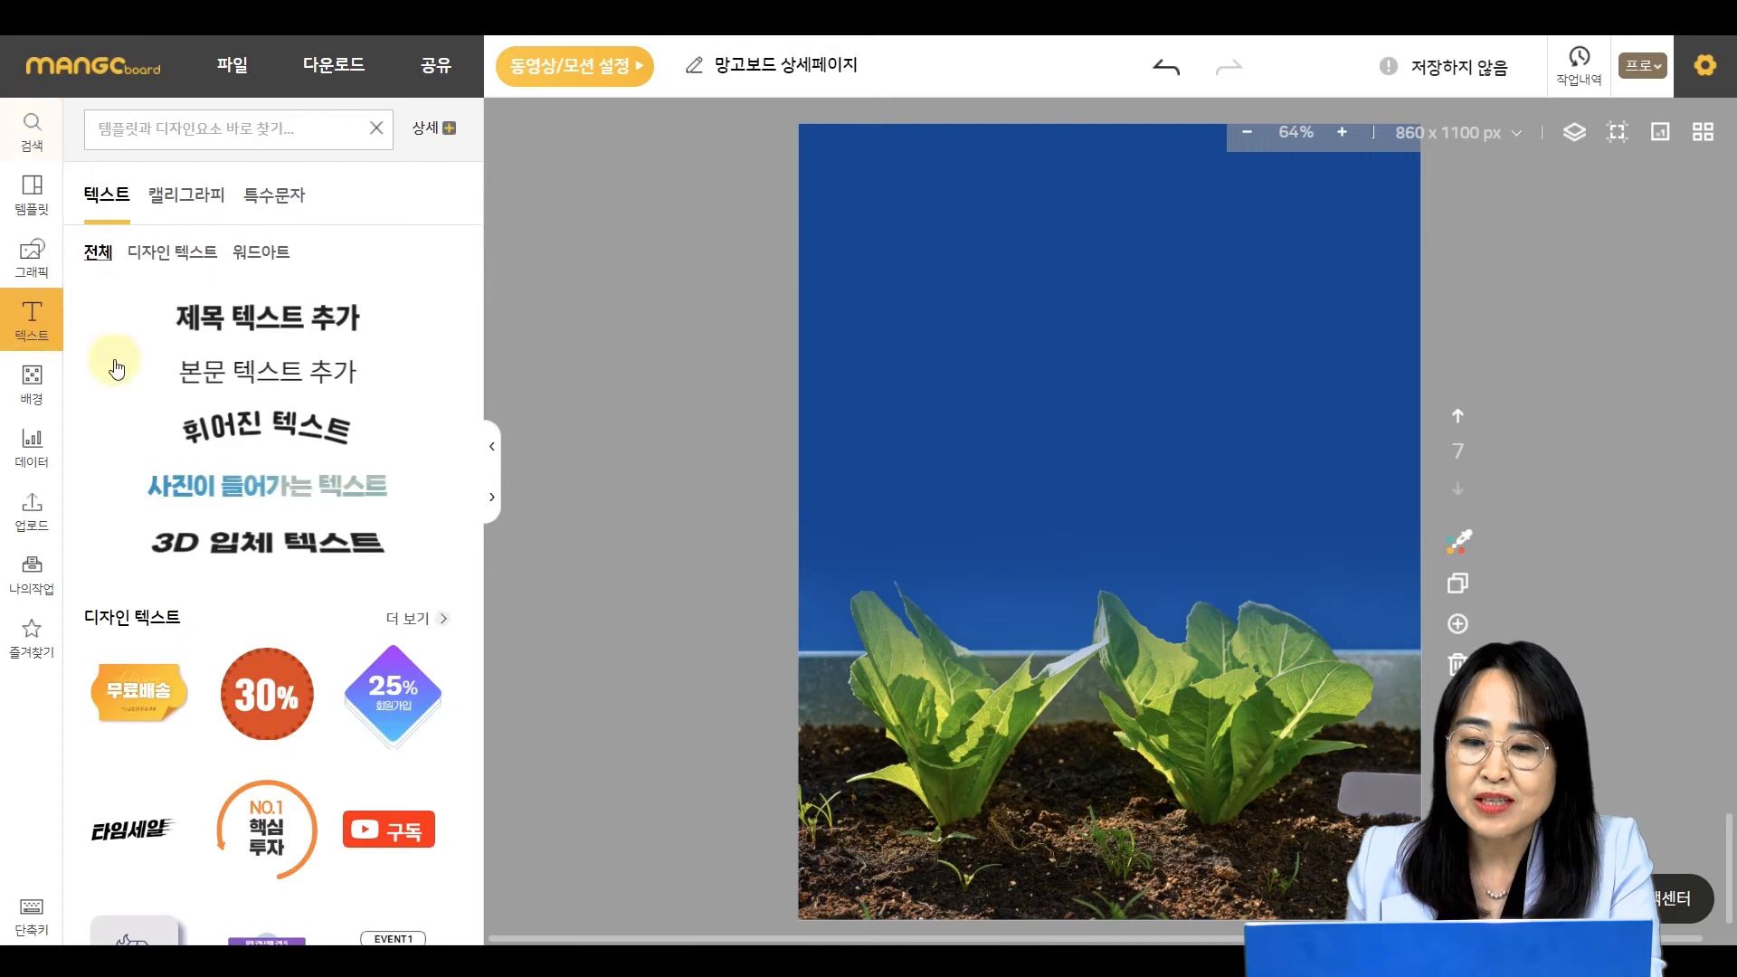
left_click(298, 312)
left_click_drag(1160, 516, 1160, 326)
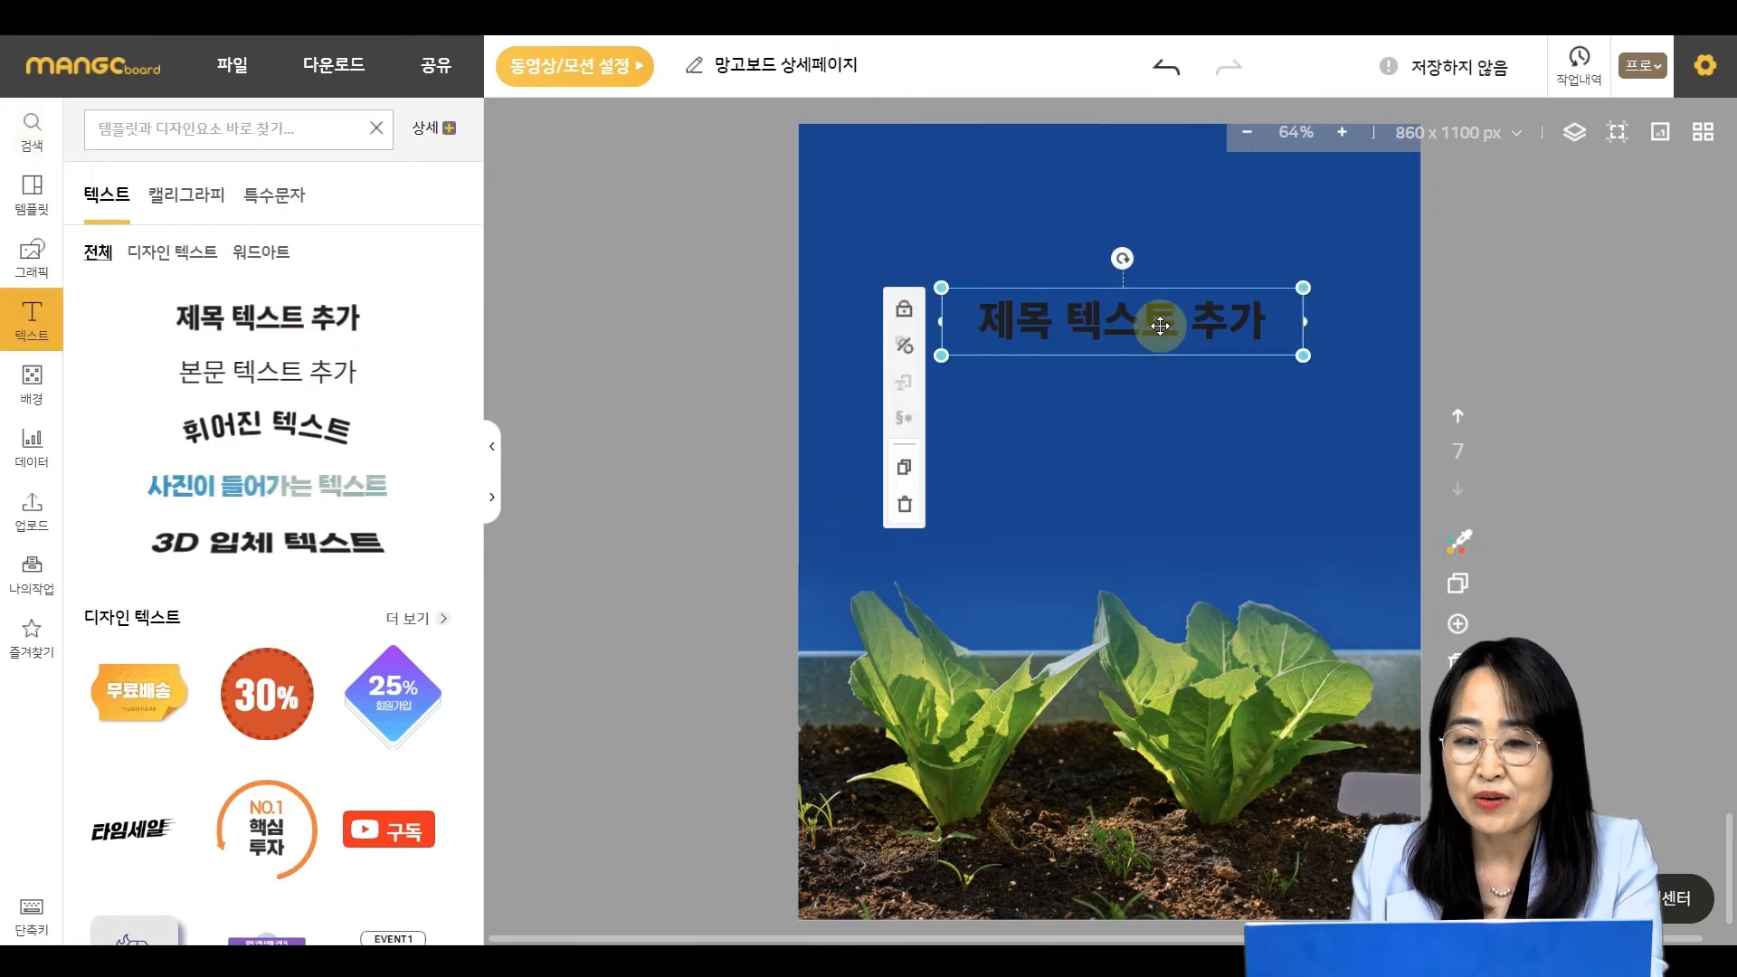
double_click(1160, 327)
type("망곱")
type("농장에 놀러오세요")
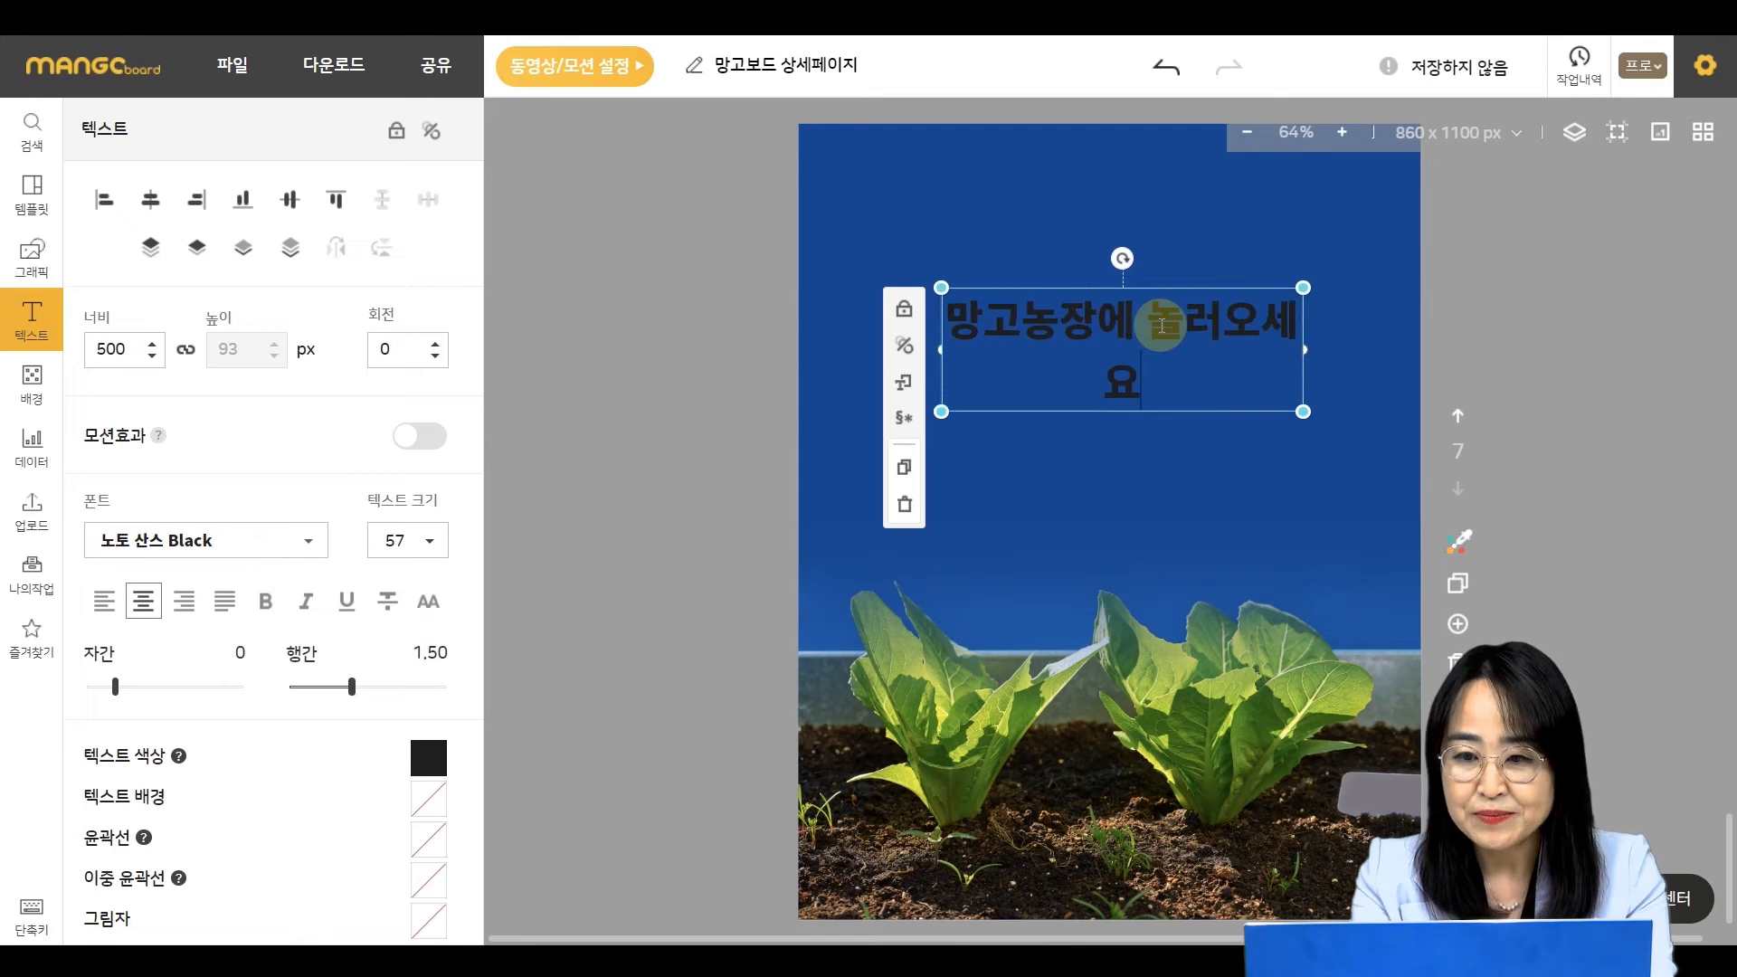
- Widen the title's text box to about 643 px to fit one line and centre it horizontally on the page
left_click_drag(1303, 350, 1408, 333)
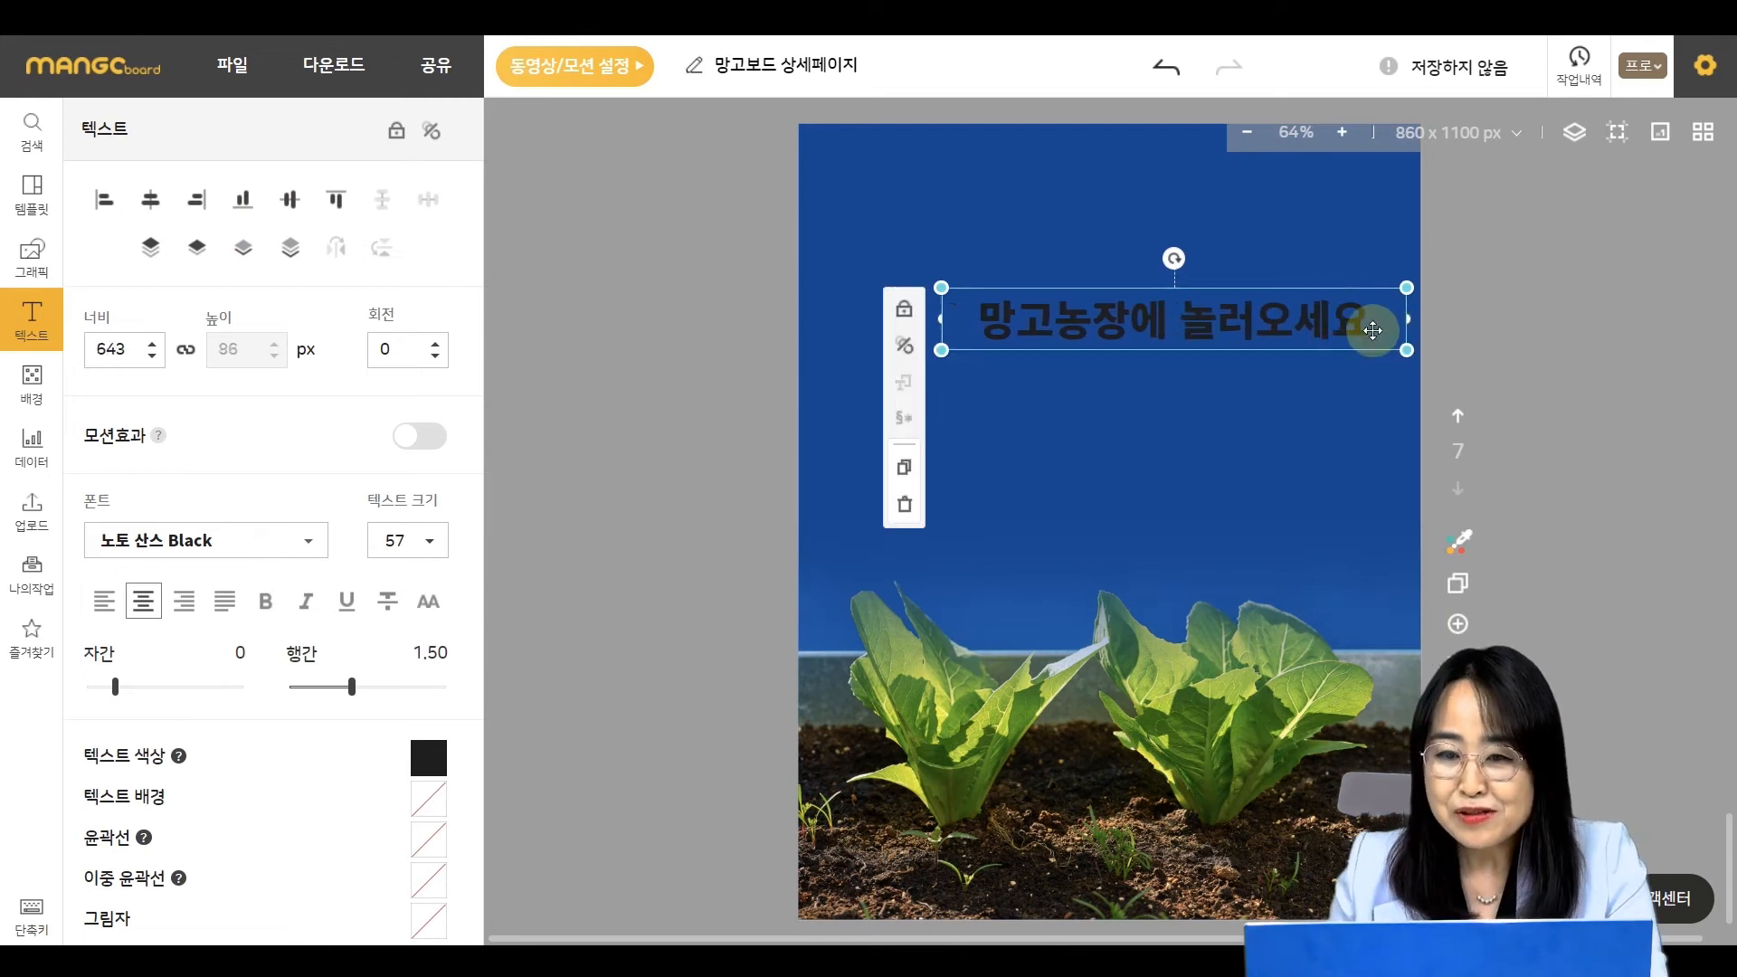
left_click_drag(1263, 324, 1198, 334)
left_click(1219, 254)
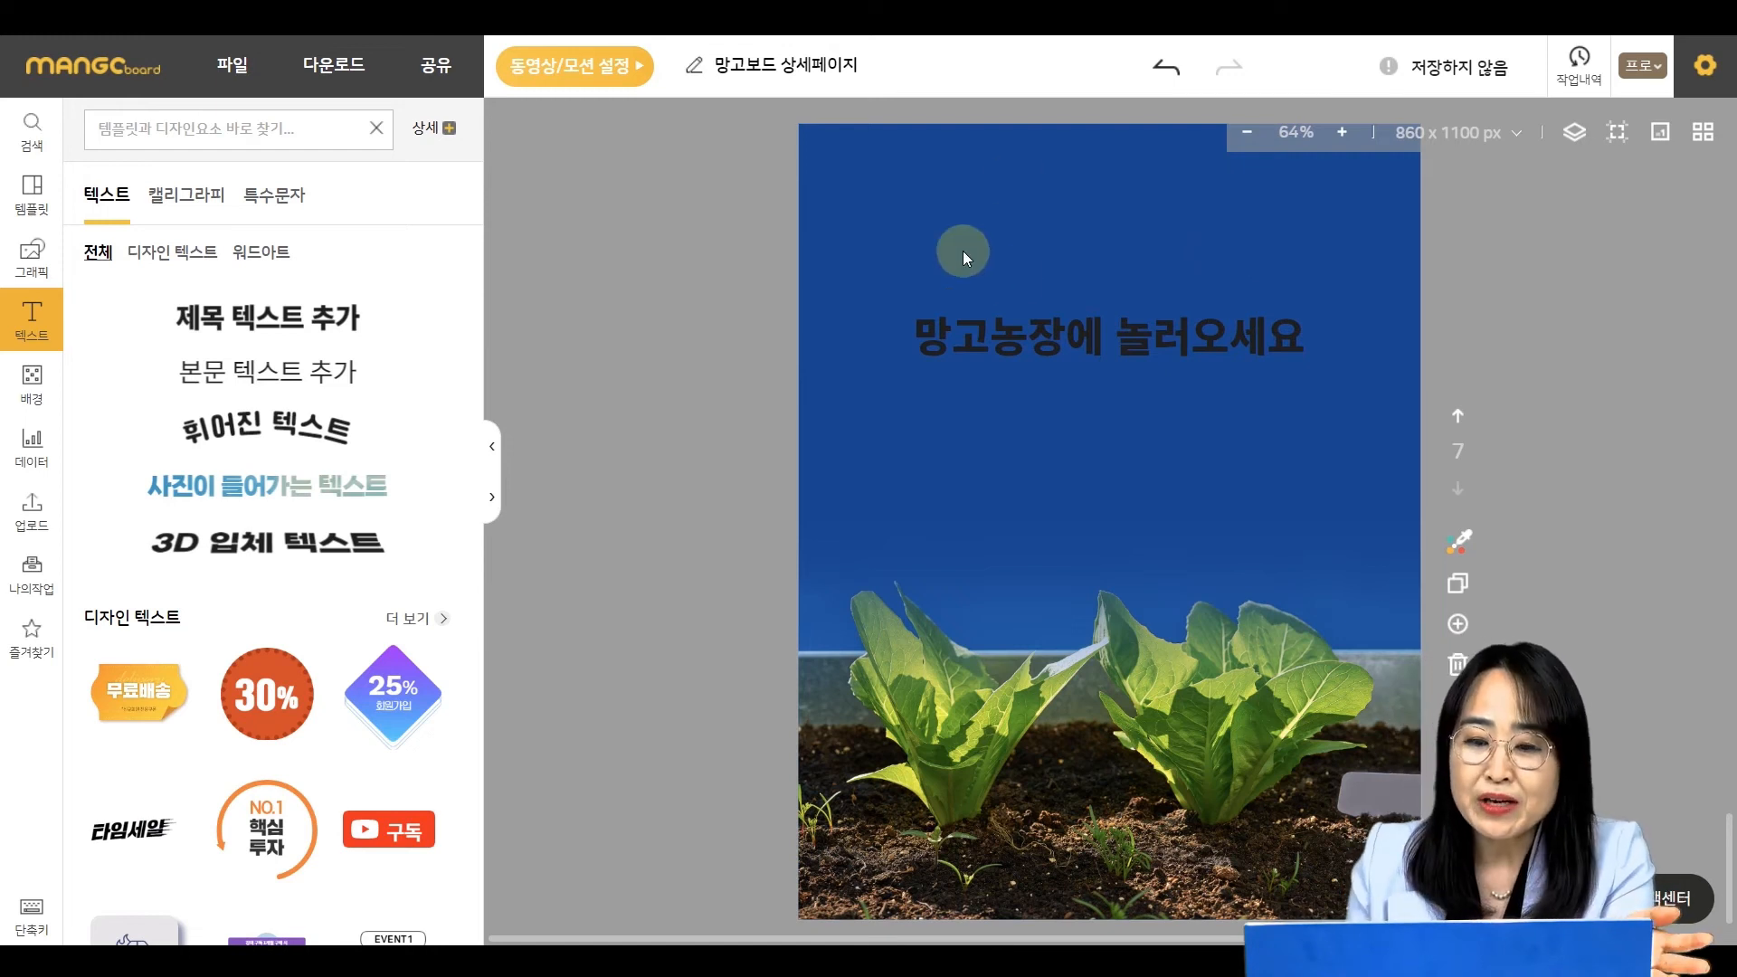
- Try yellow and orange on the title text, and set its colour to the pale cream #fff3c8 from the basic palette
left_click(1054, 334)
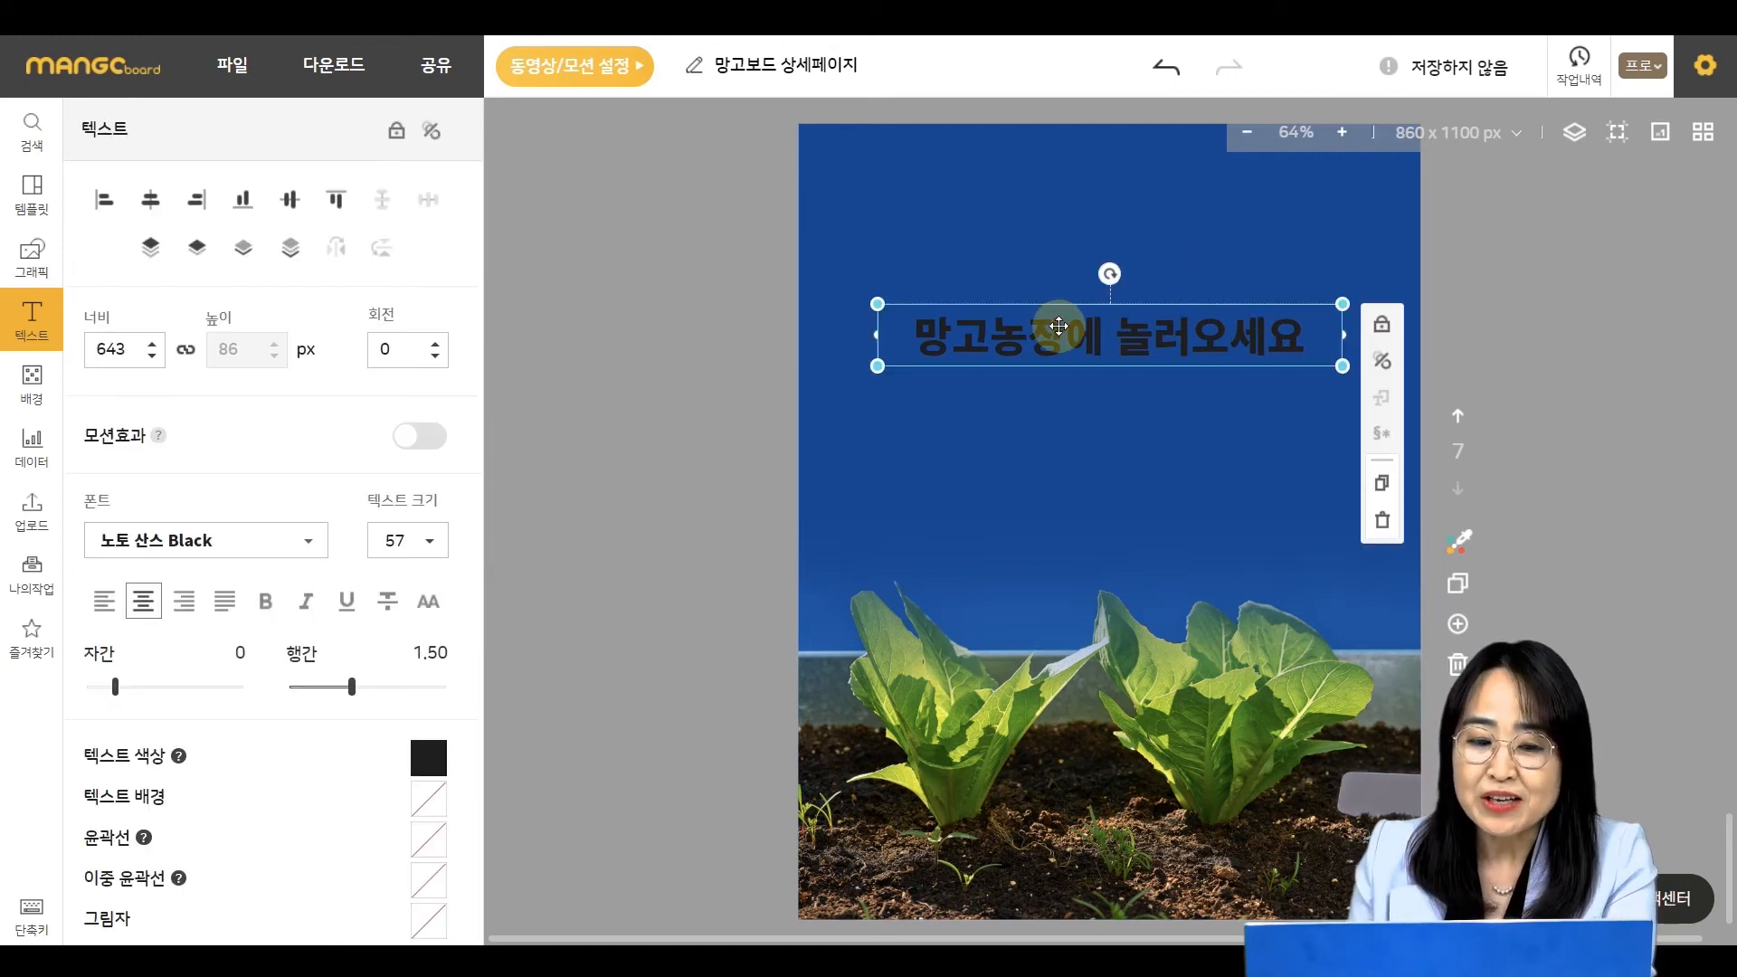
left_click(428, 758)
left_click(659, 695)
left_click(618, 694)
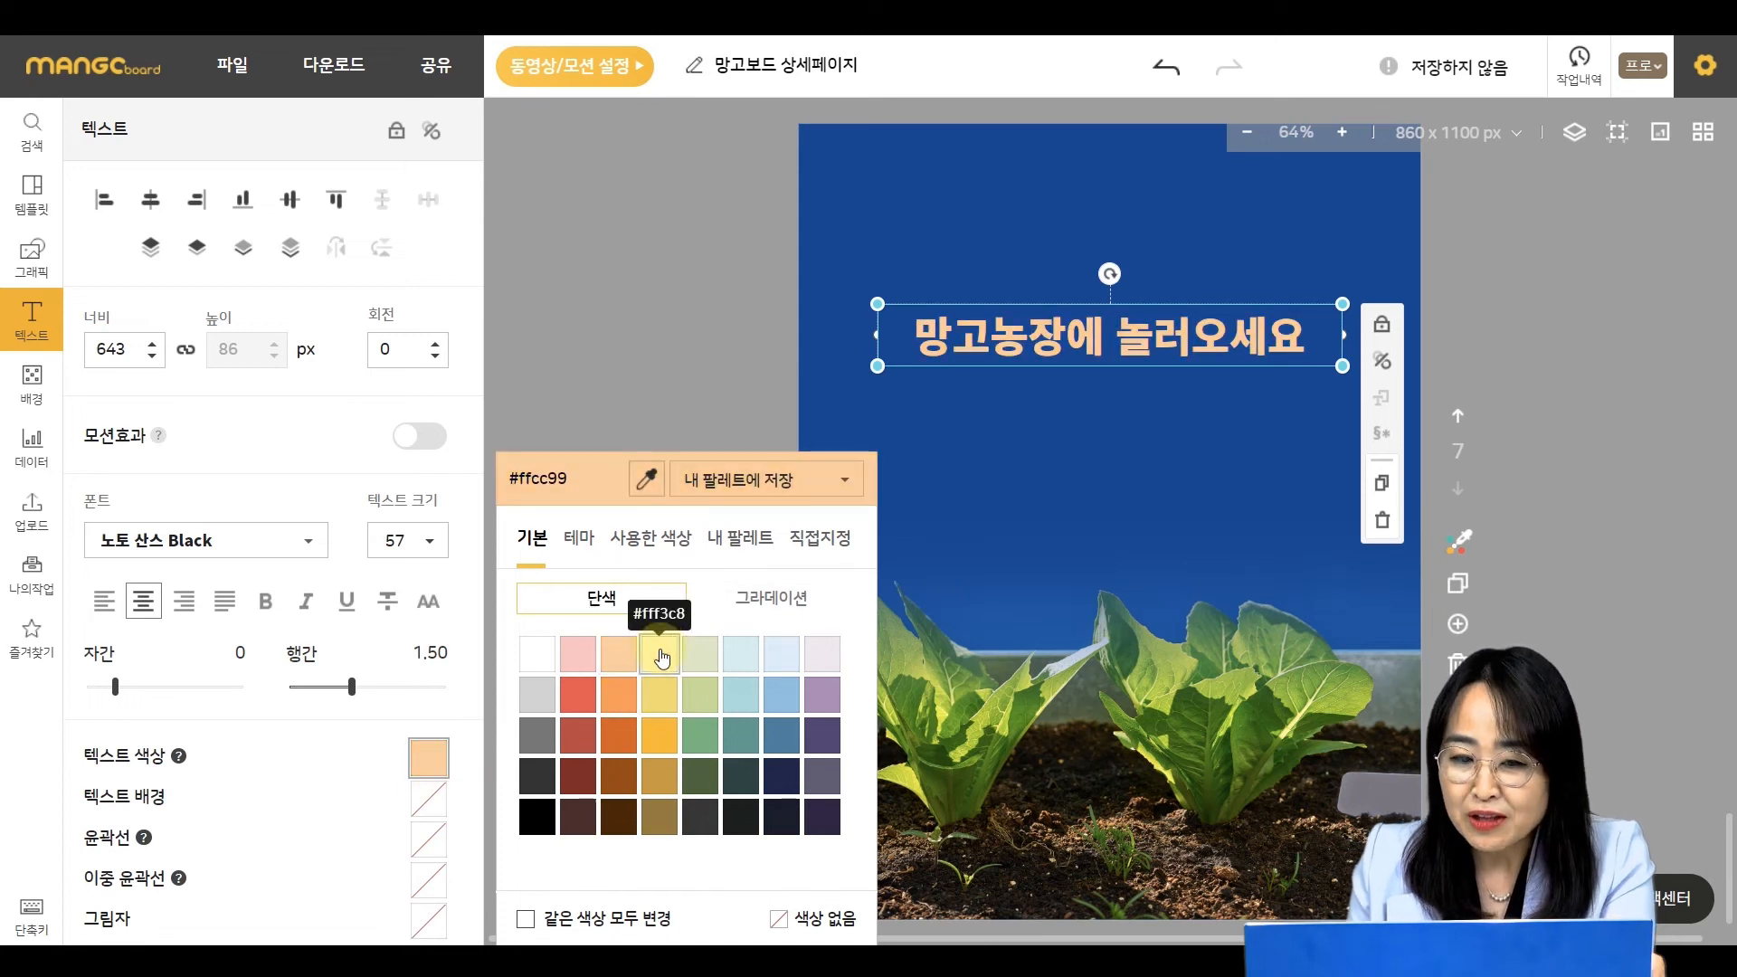
left_click(659, 653)
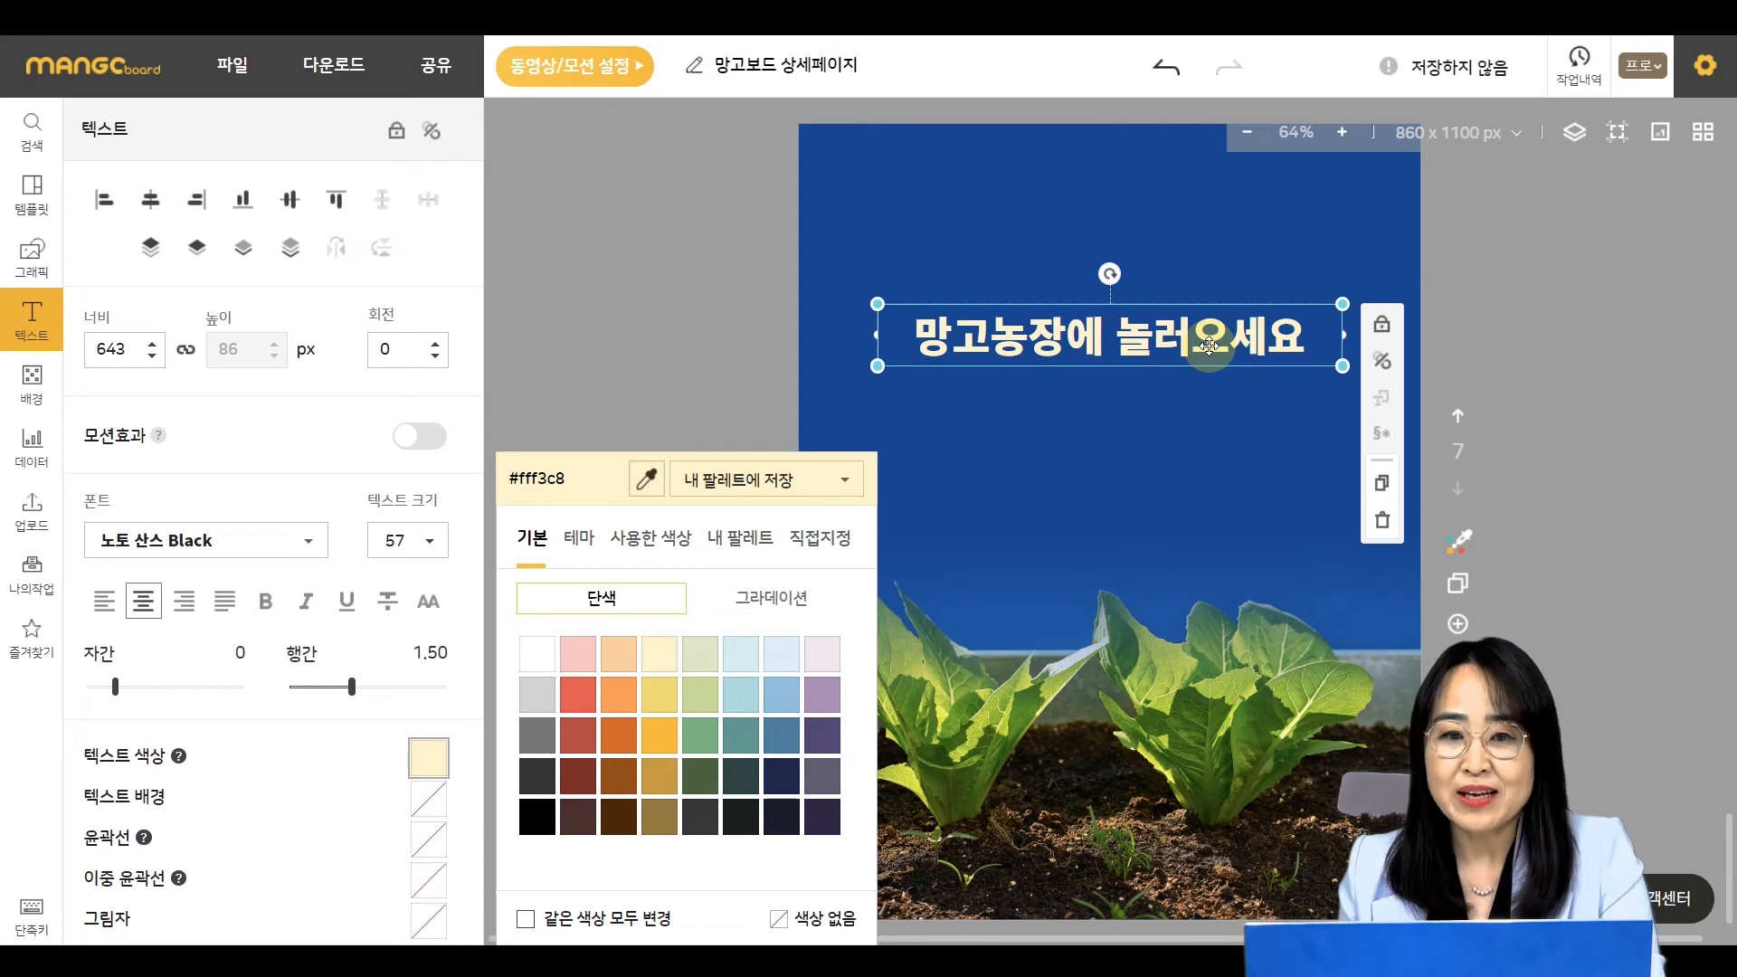
- Switch to the mangoboard.net home page and sample the banner's yellow #fcce00 with the ColorPicker extension
left_click(966, 237)
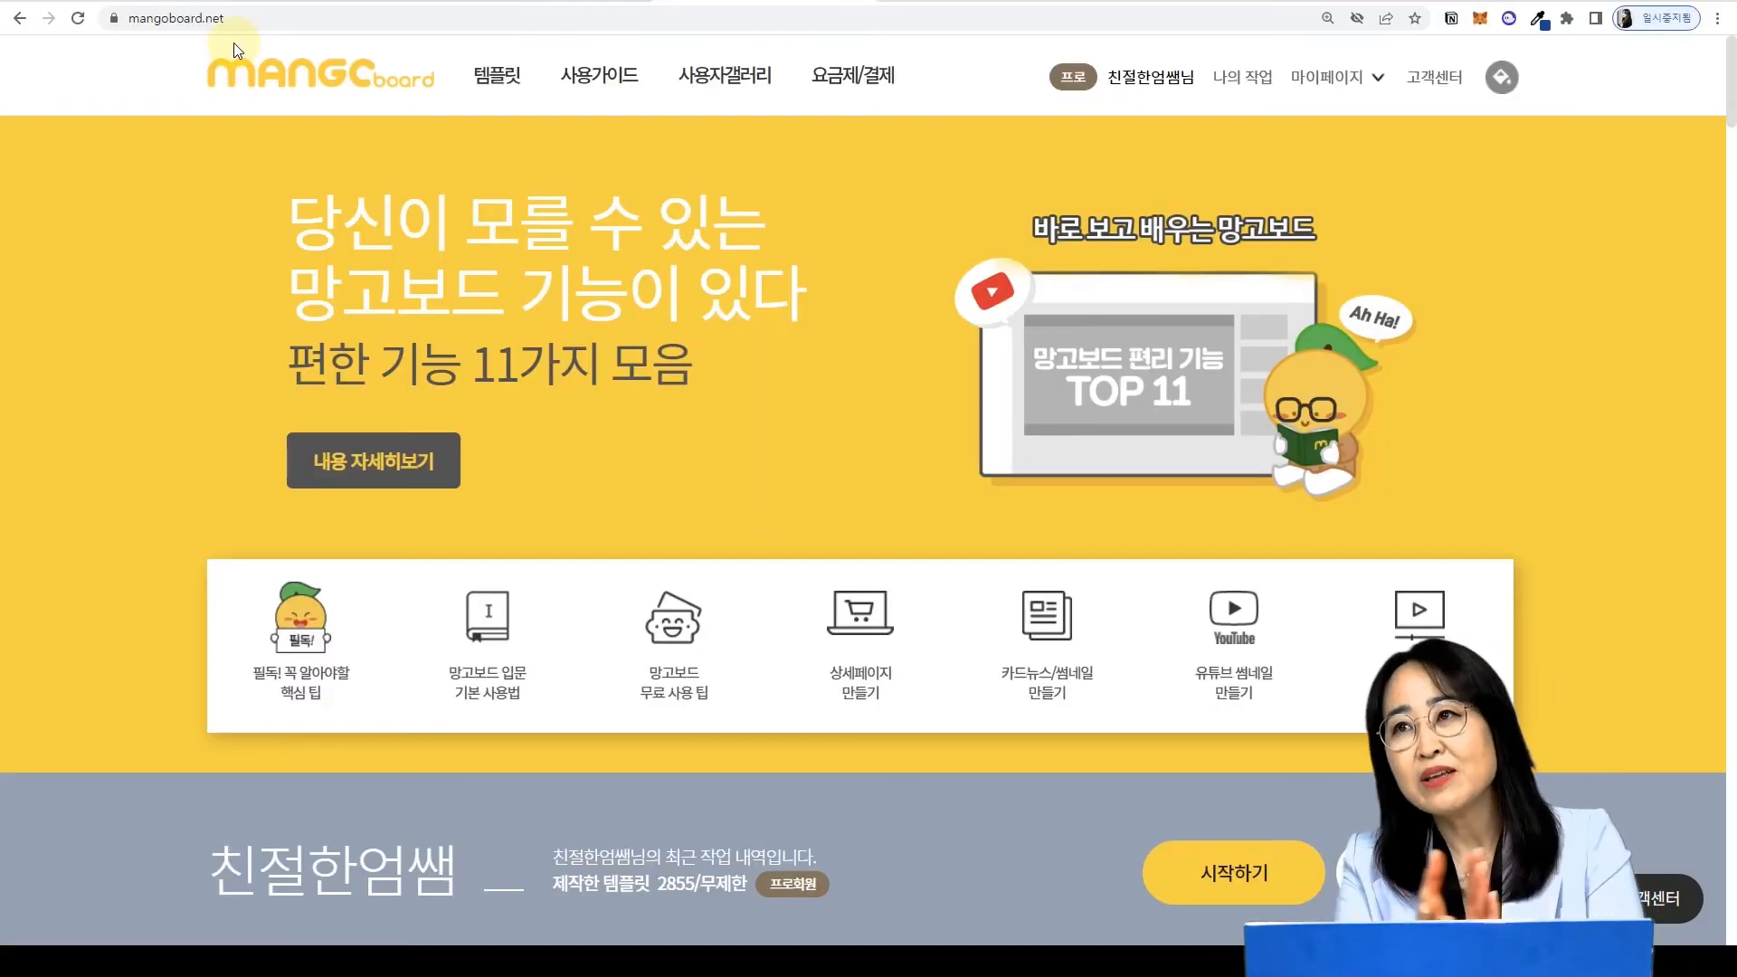
left_click(134, 341)
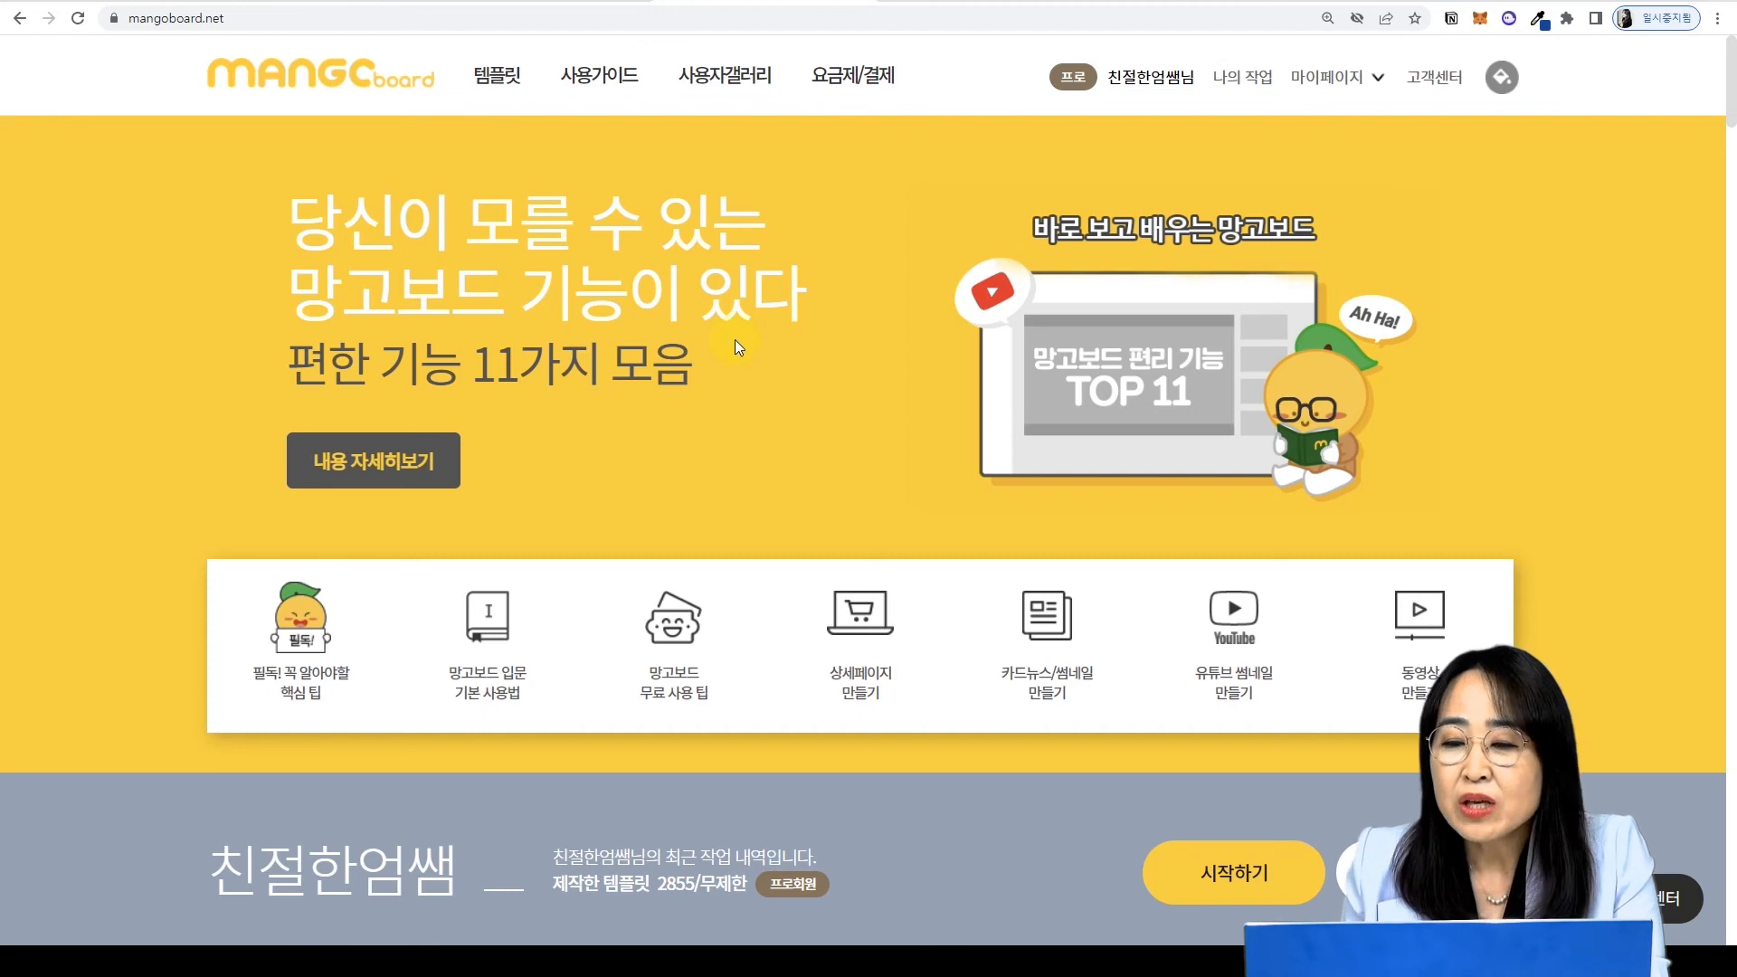
left_click(1539, 23)
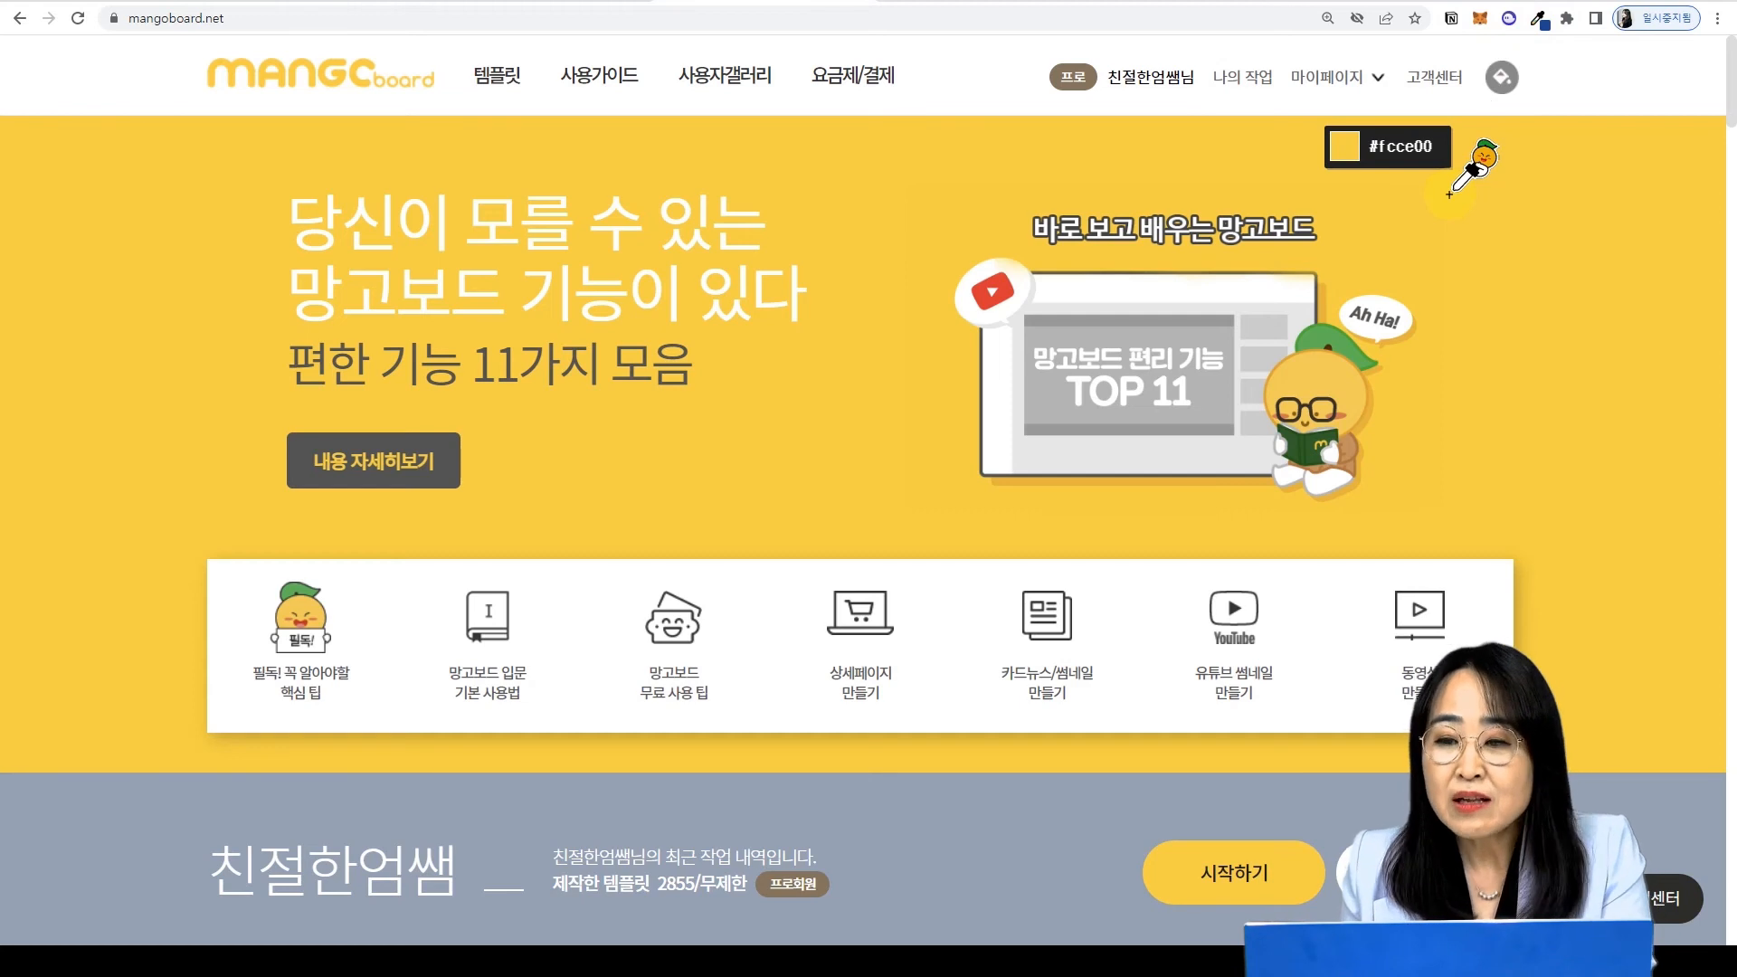
left_click(1449, 194)
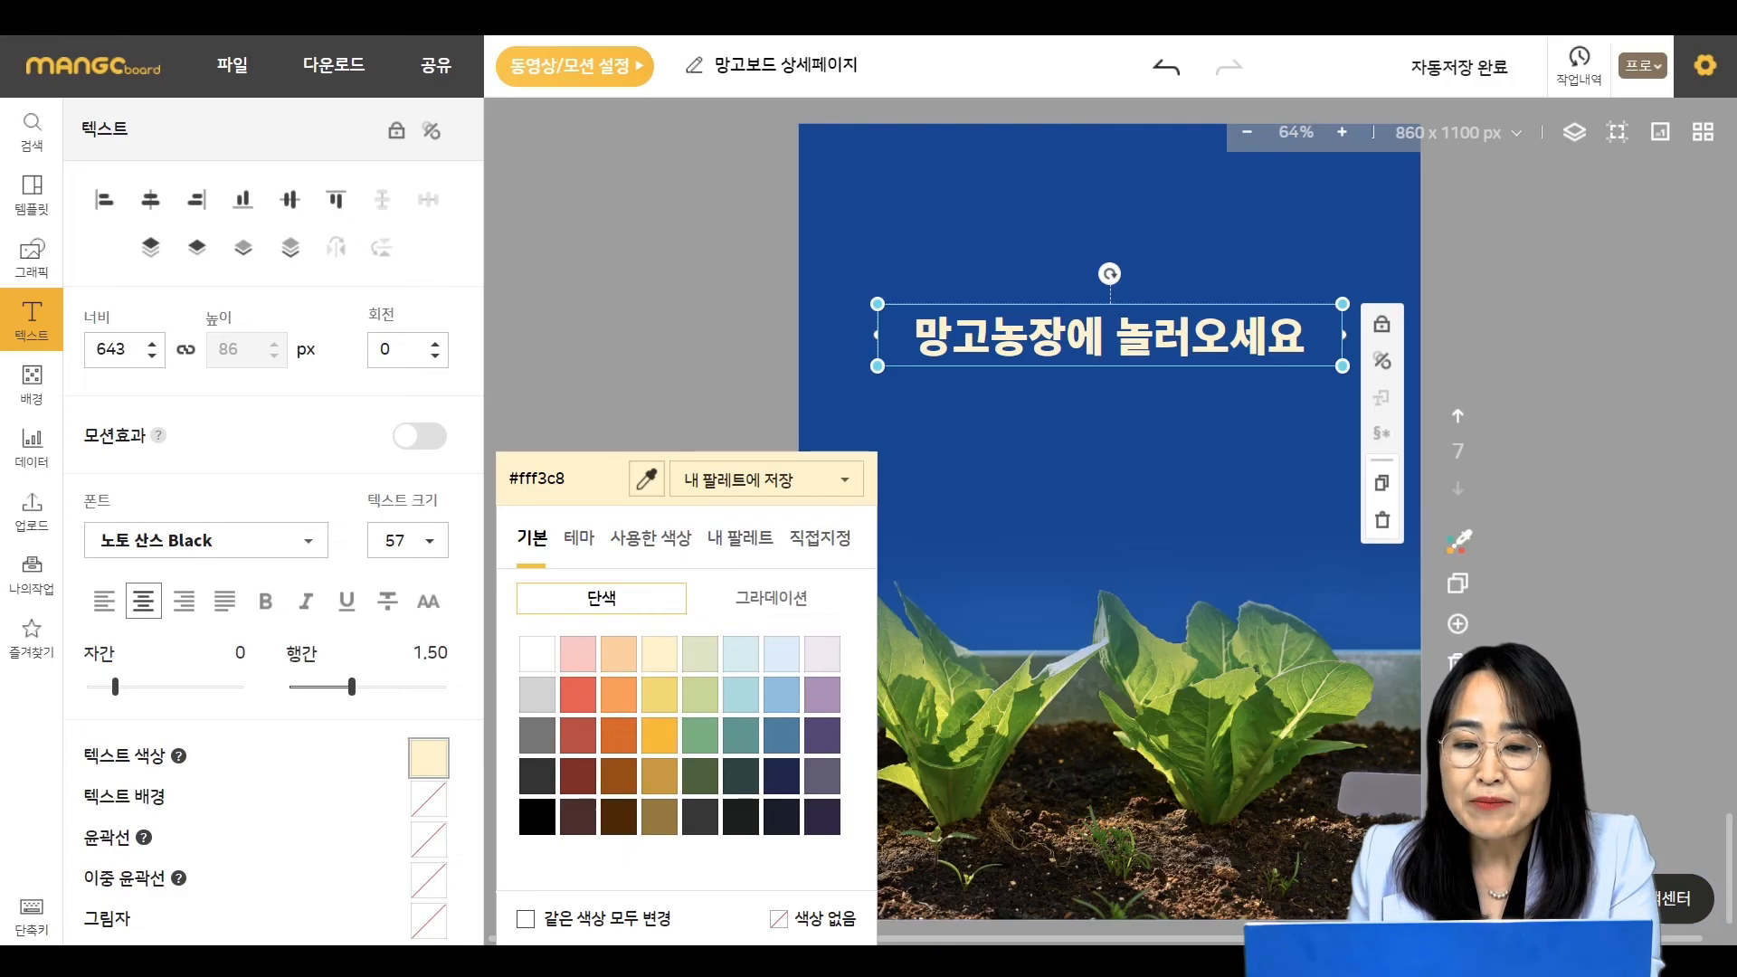
- Set the title text's colour to the custom value #fcce00
left_click(824, 541)
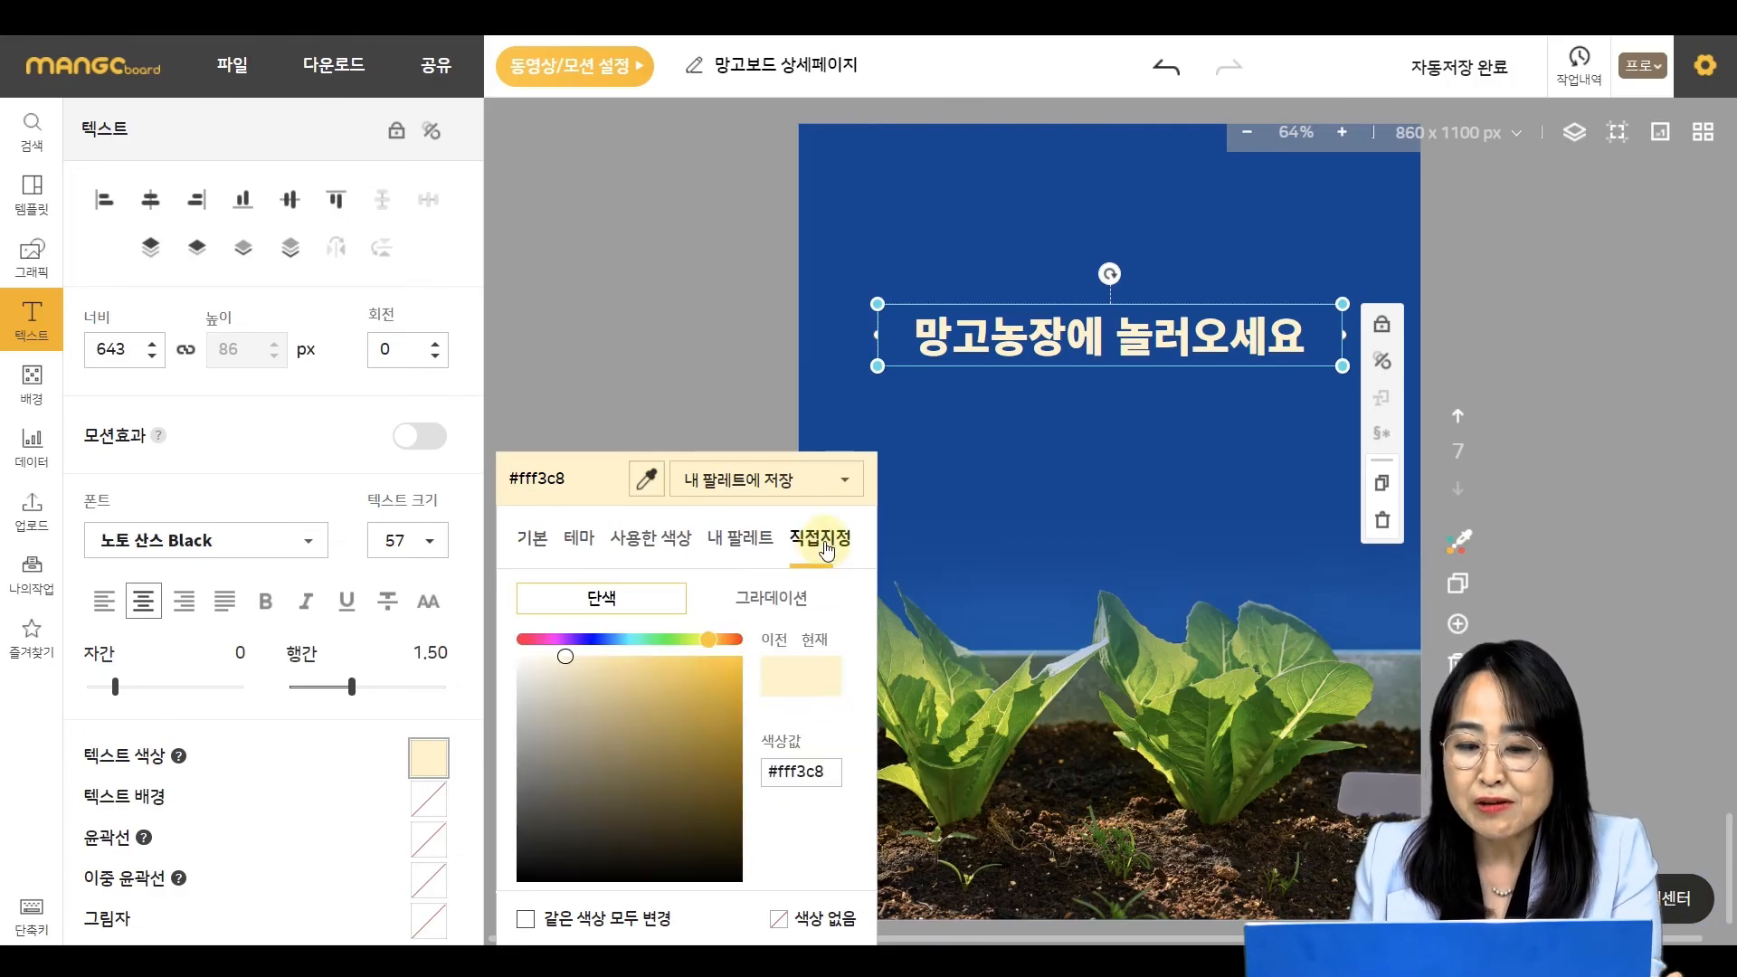
left_click_drag(837, 772, 764, 767)
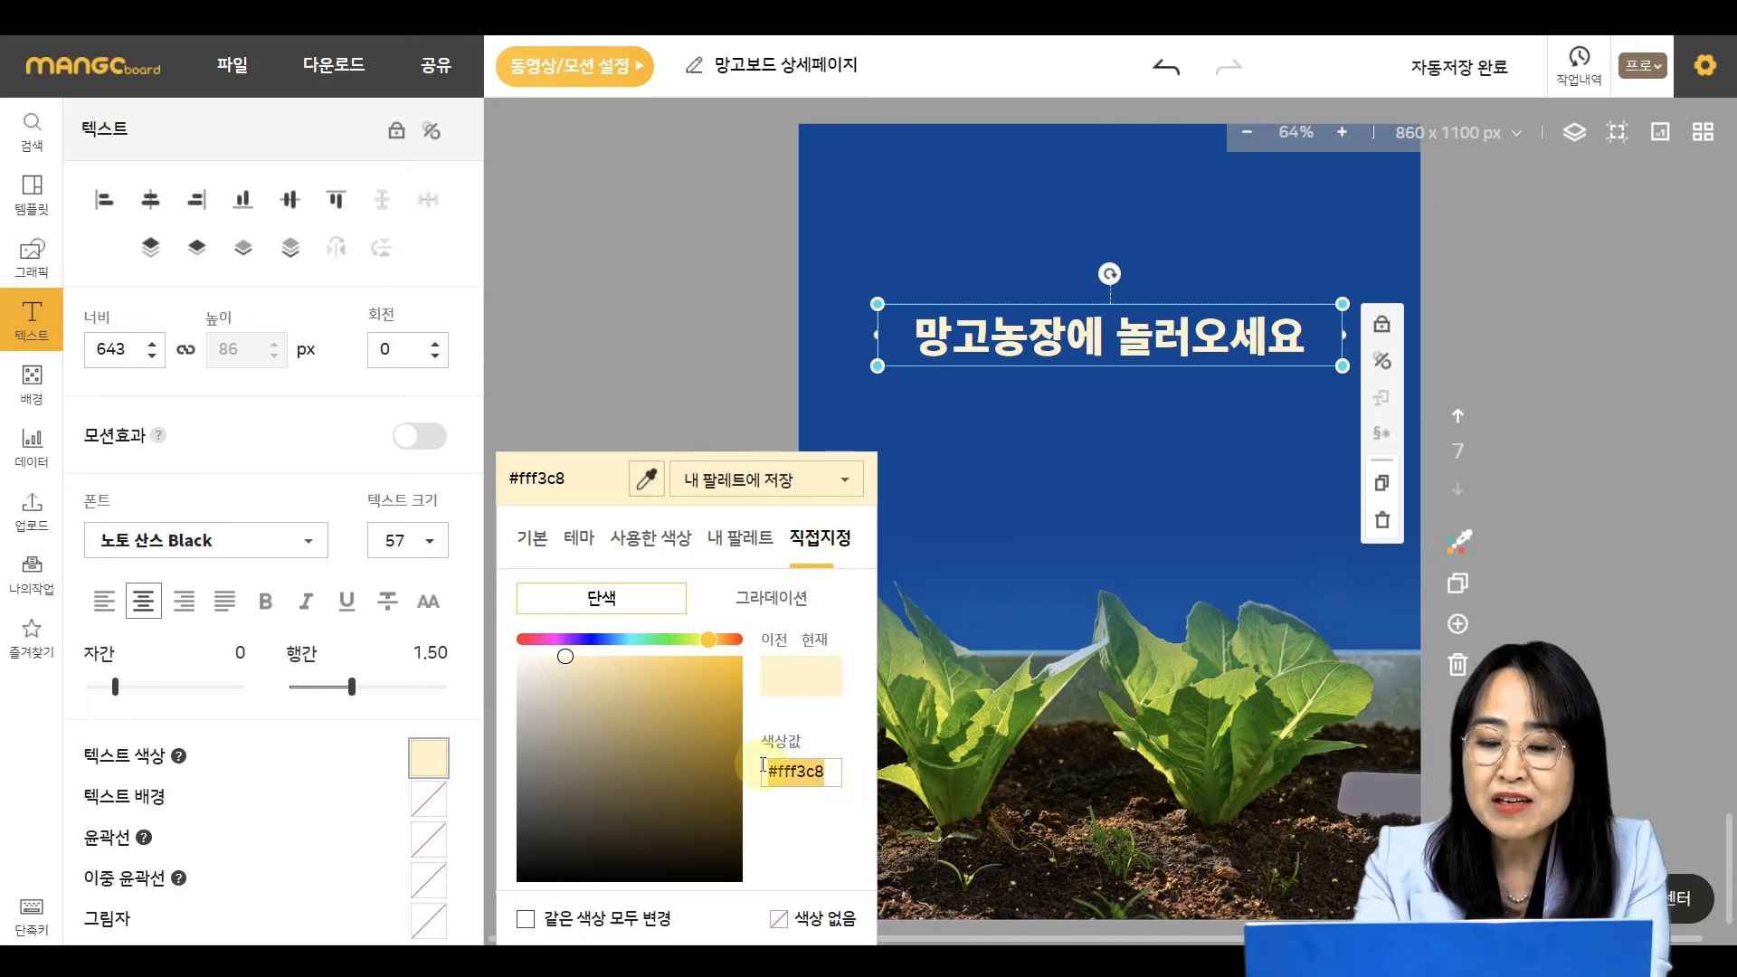
type("#")
type("fcce00")
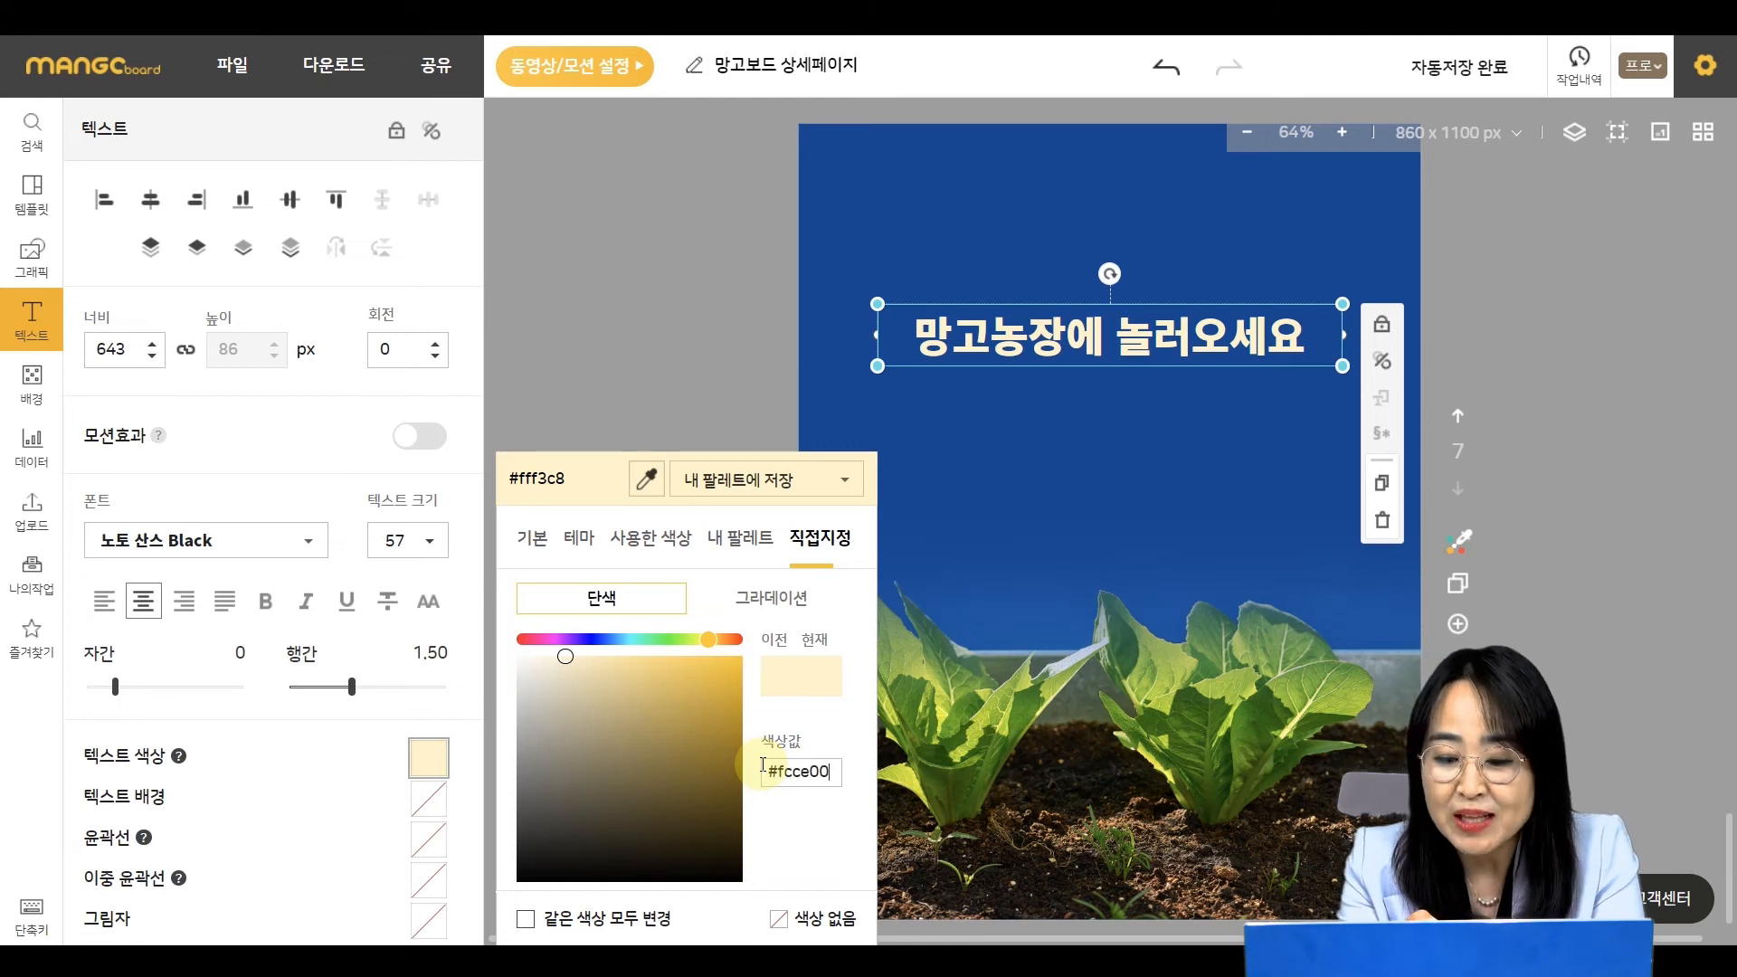
key("Return")
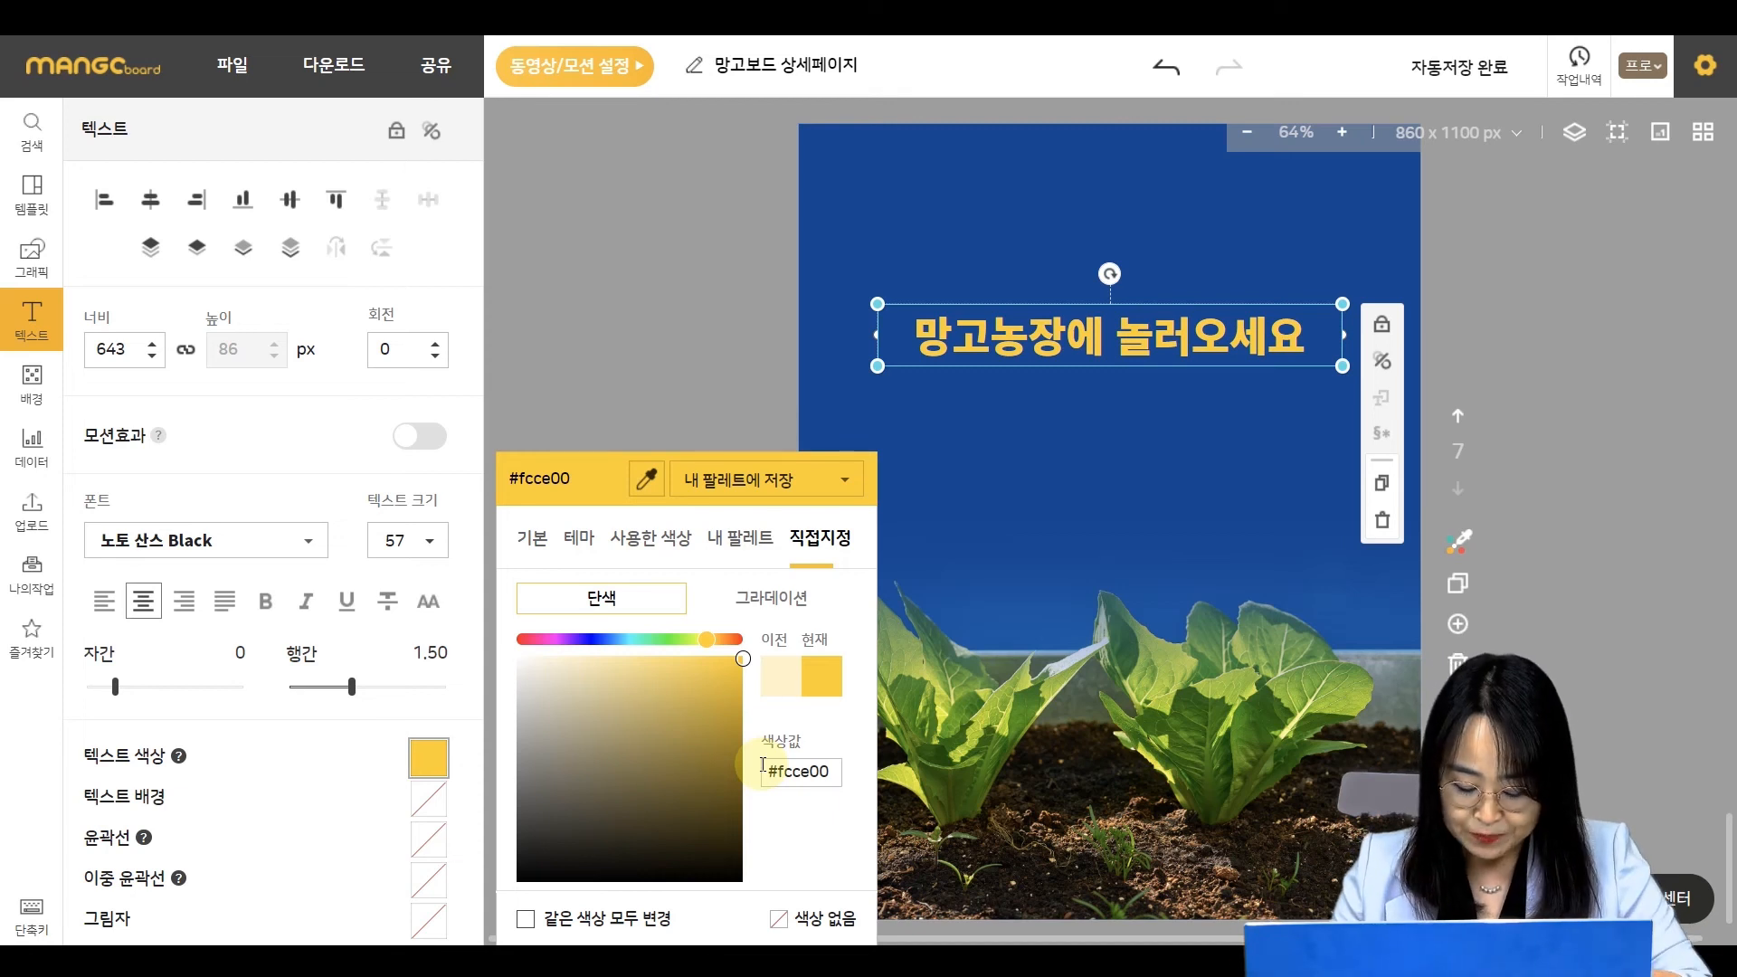
- Add a blank page and try preset gradients on its background, settling on the light-blue linear gradient
left_click(1465, 631)
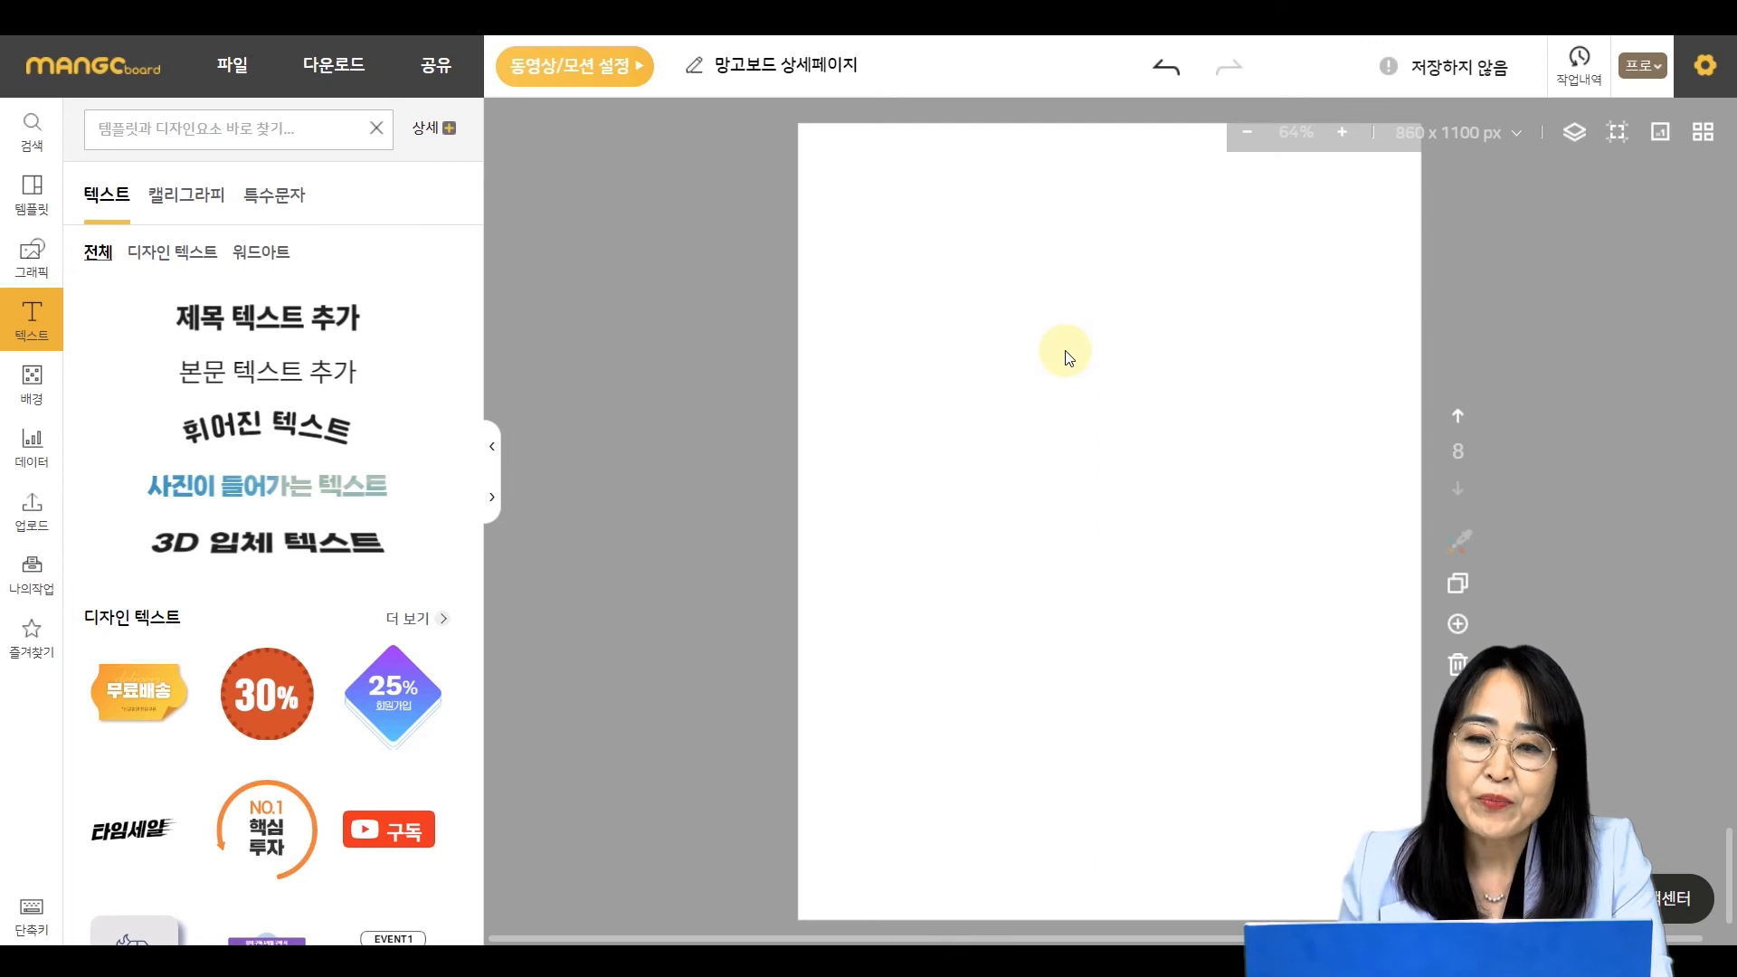
left_click(910, 236)
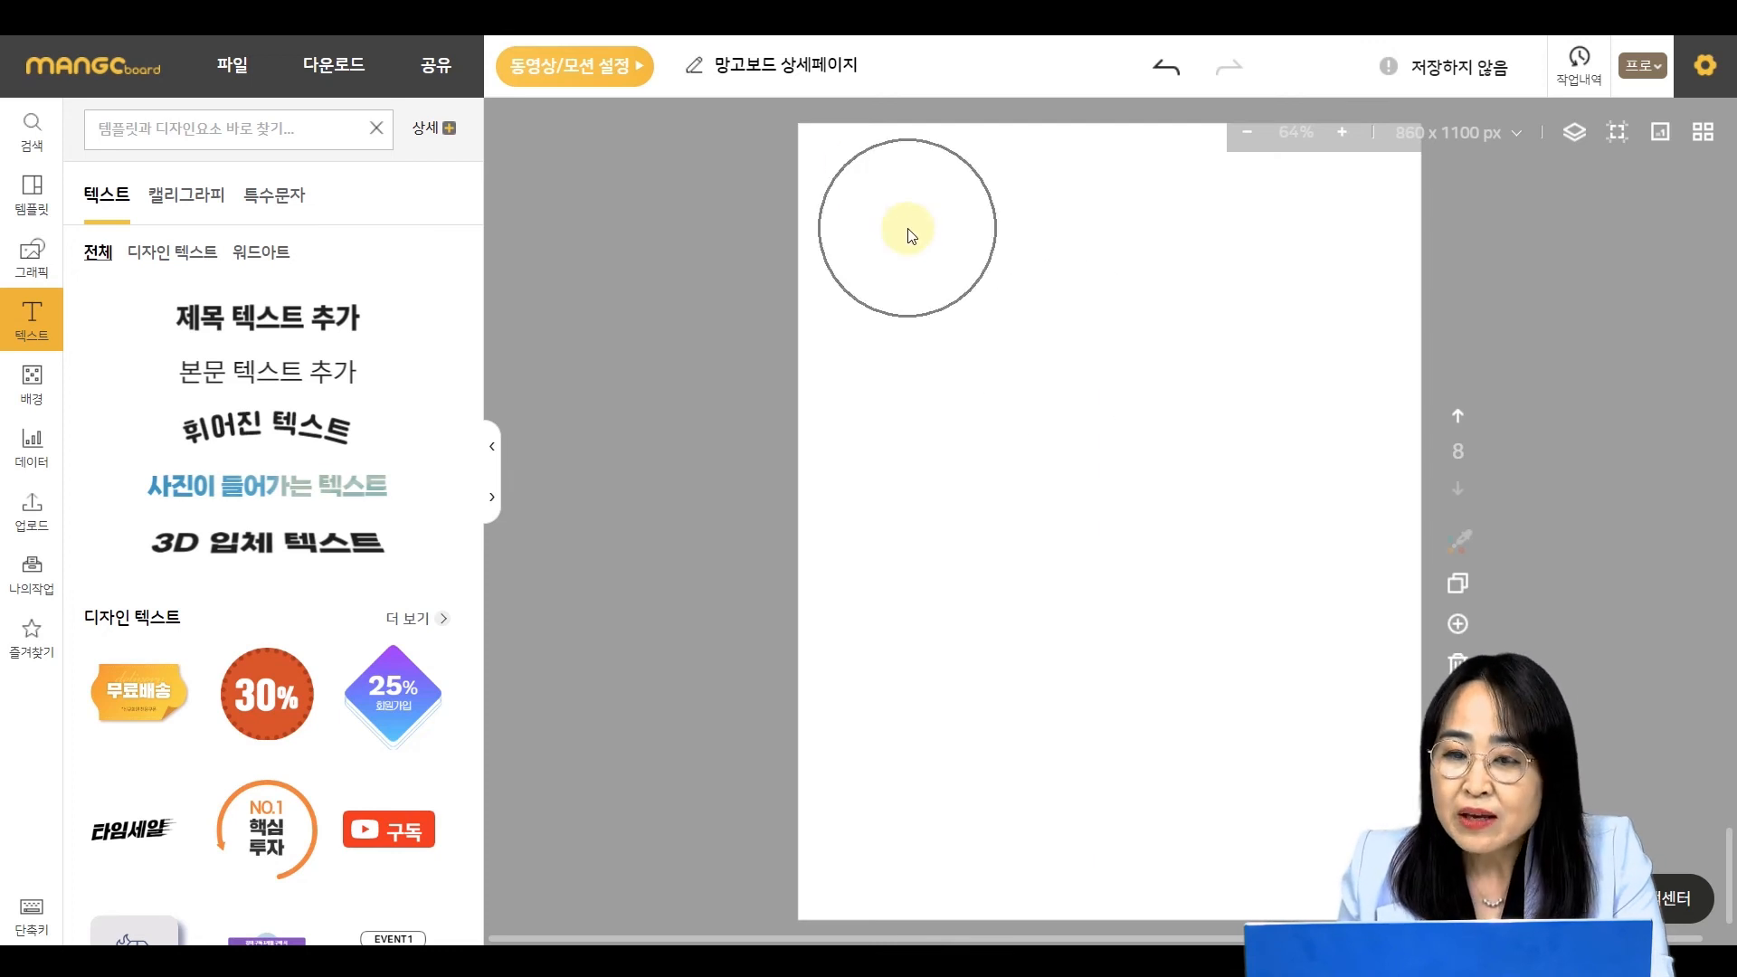
left_click(911, 236)
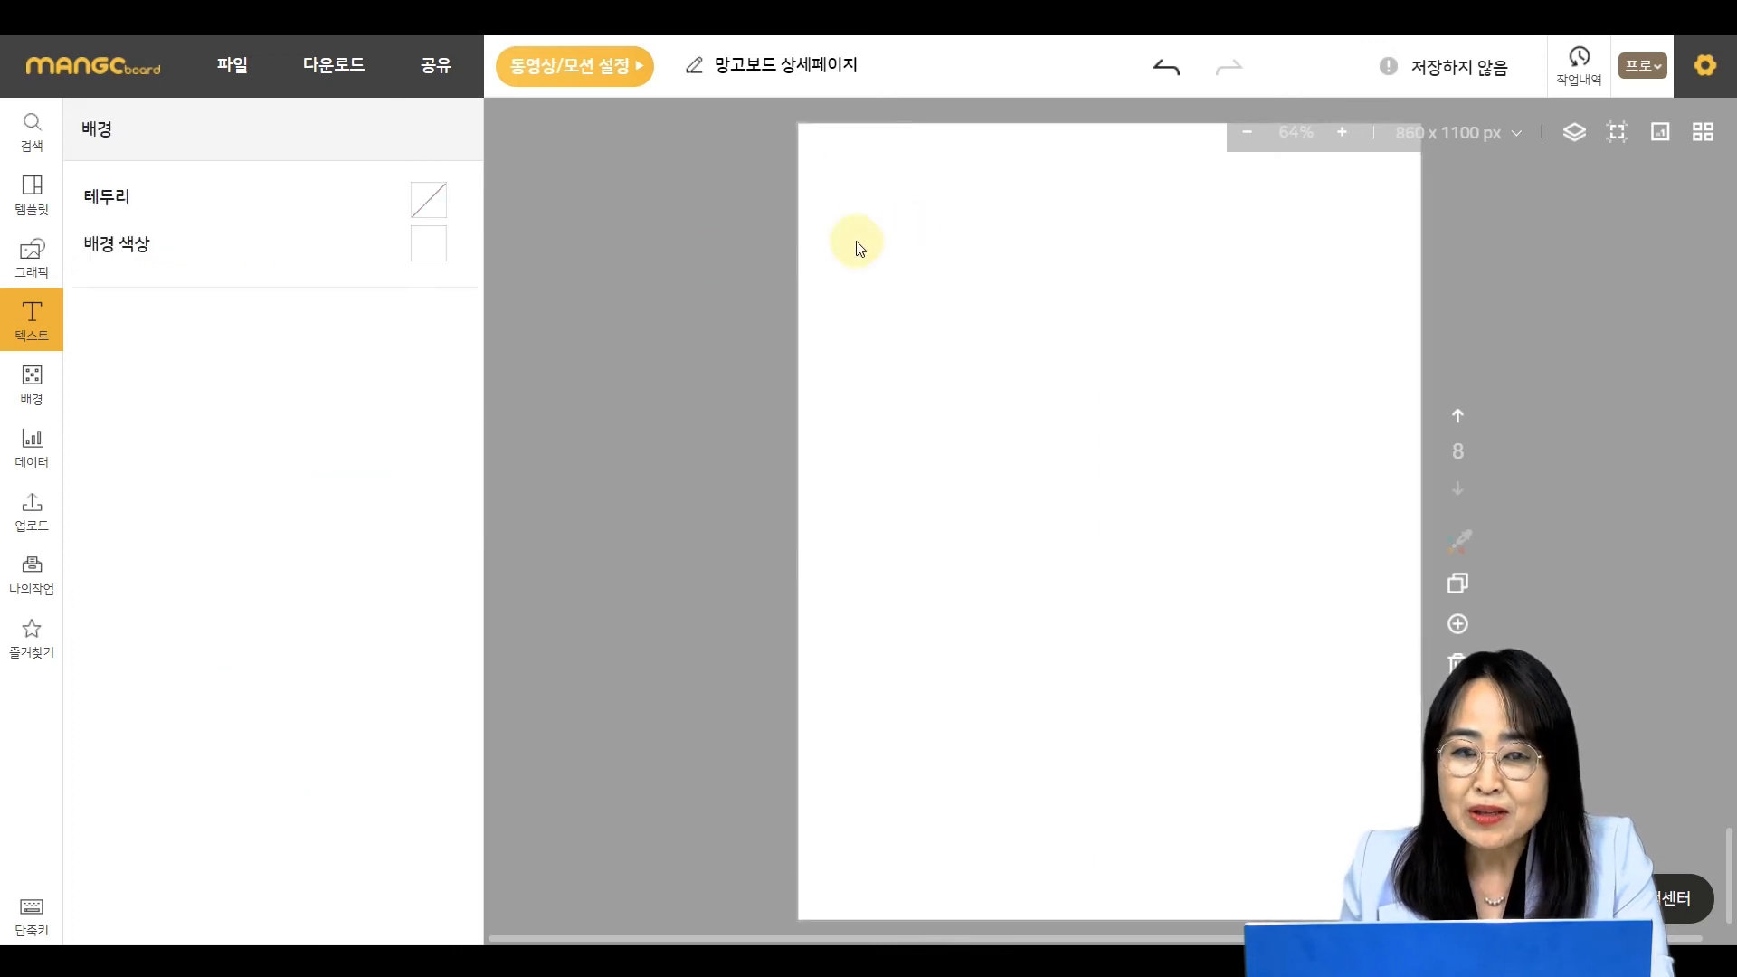
left_click(436, 249)
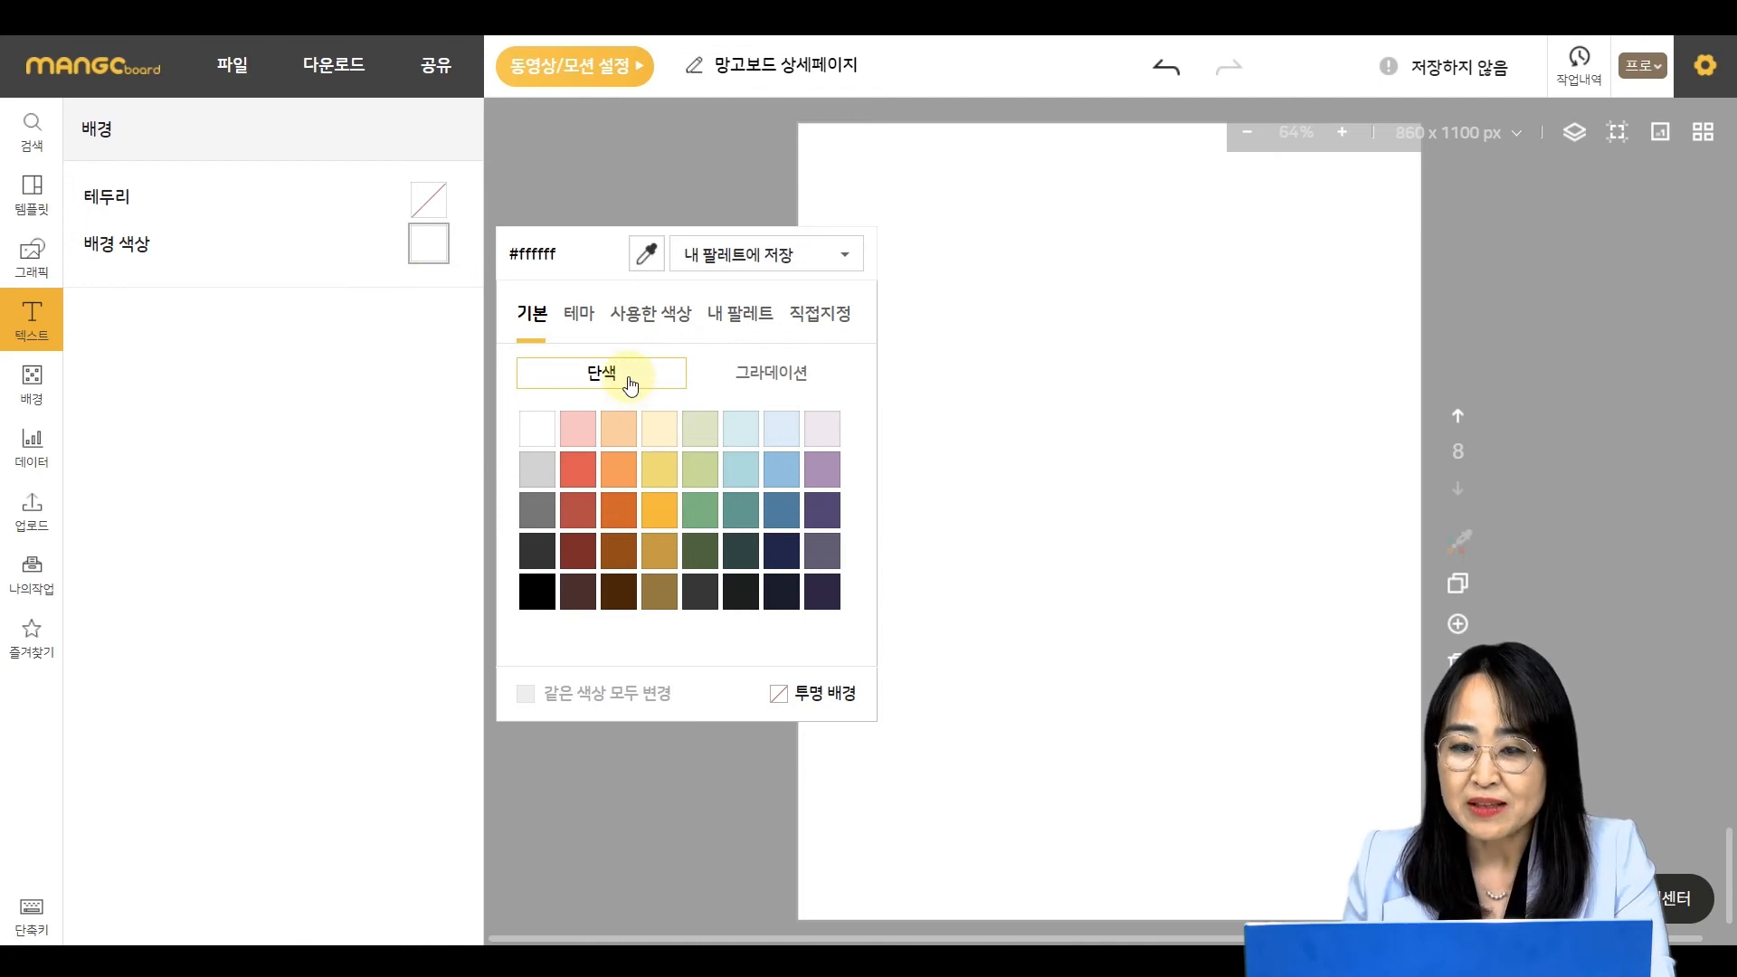
left_click(772, 373)
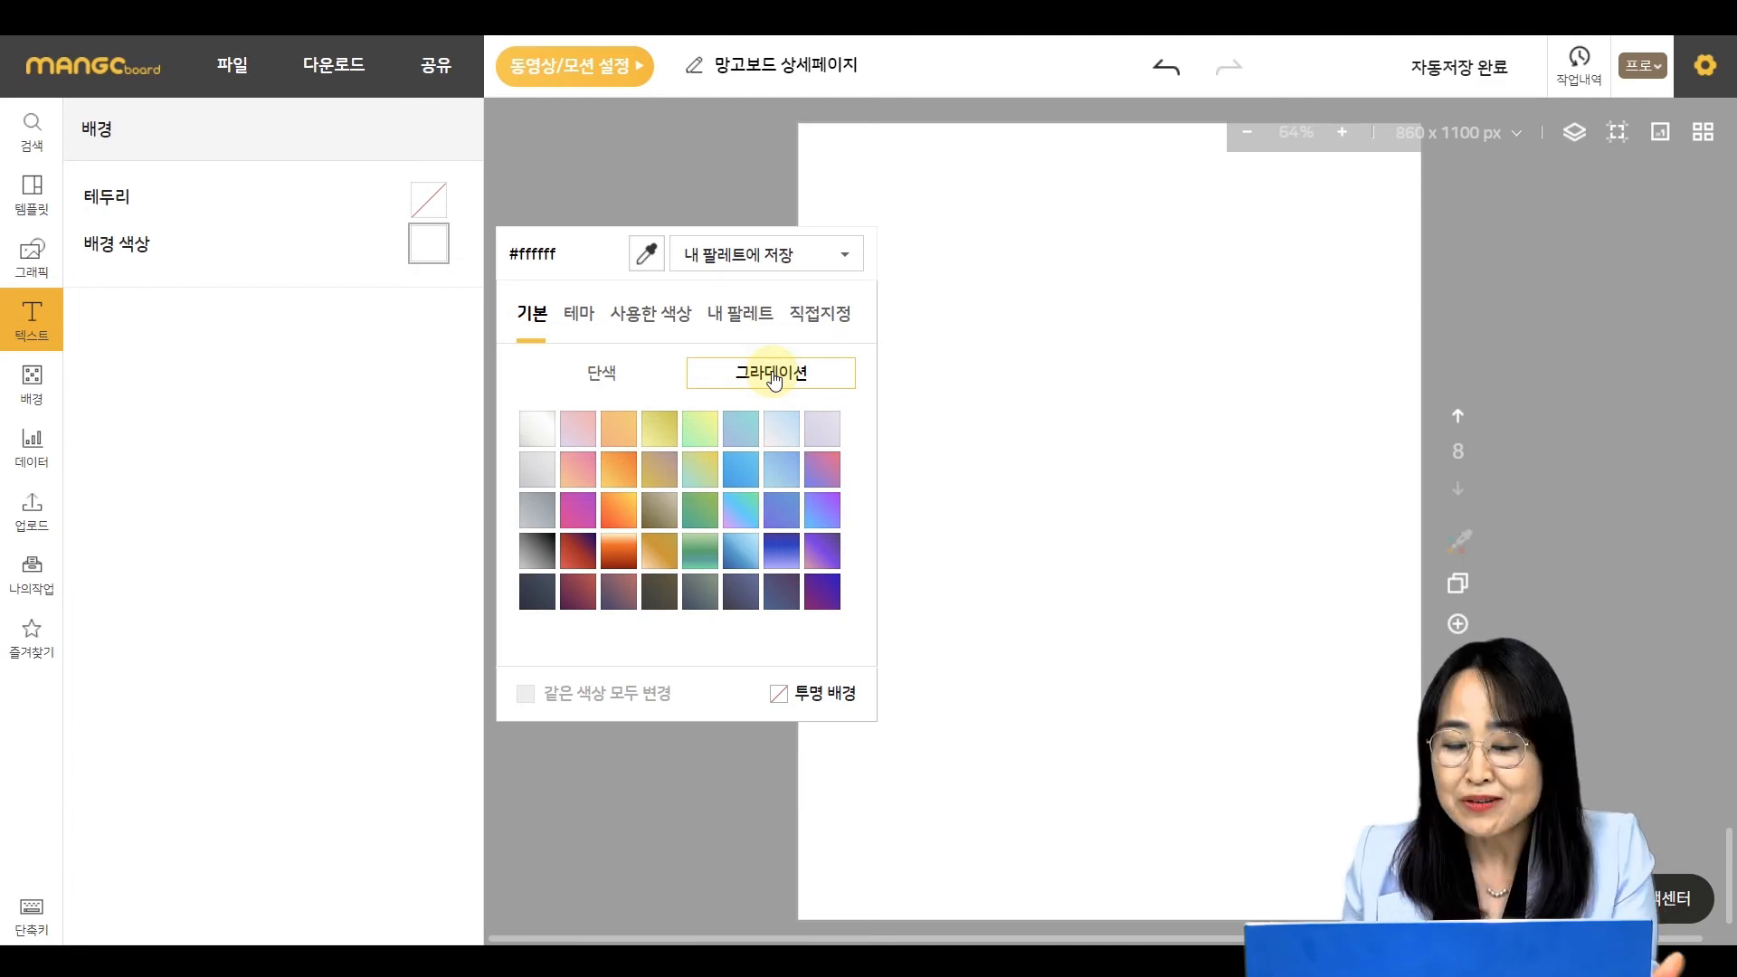
left_click(739, 513)
left_click(740, 471)
left_click(711, 472)
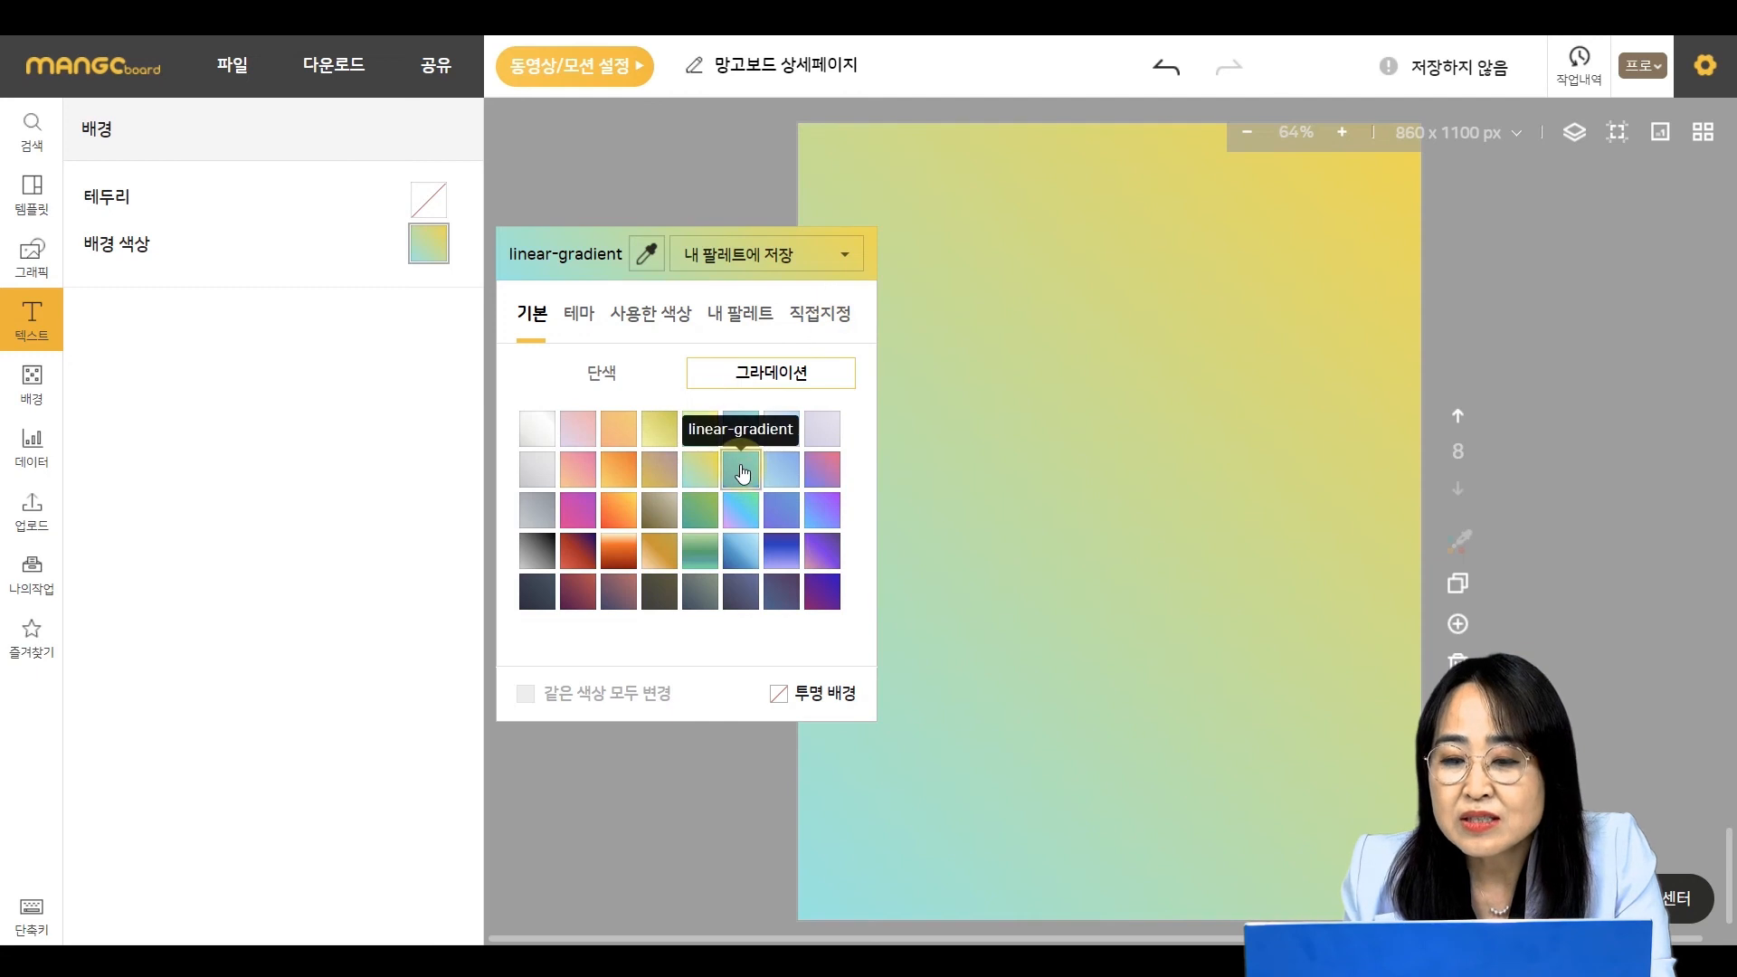
left_click(745, 474)
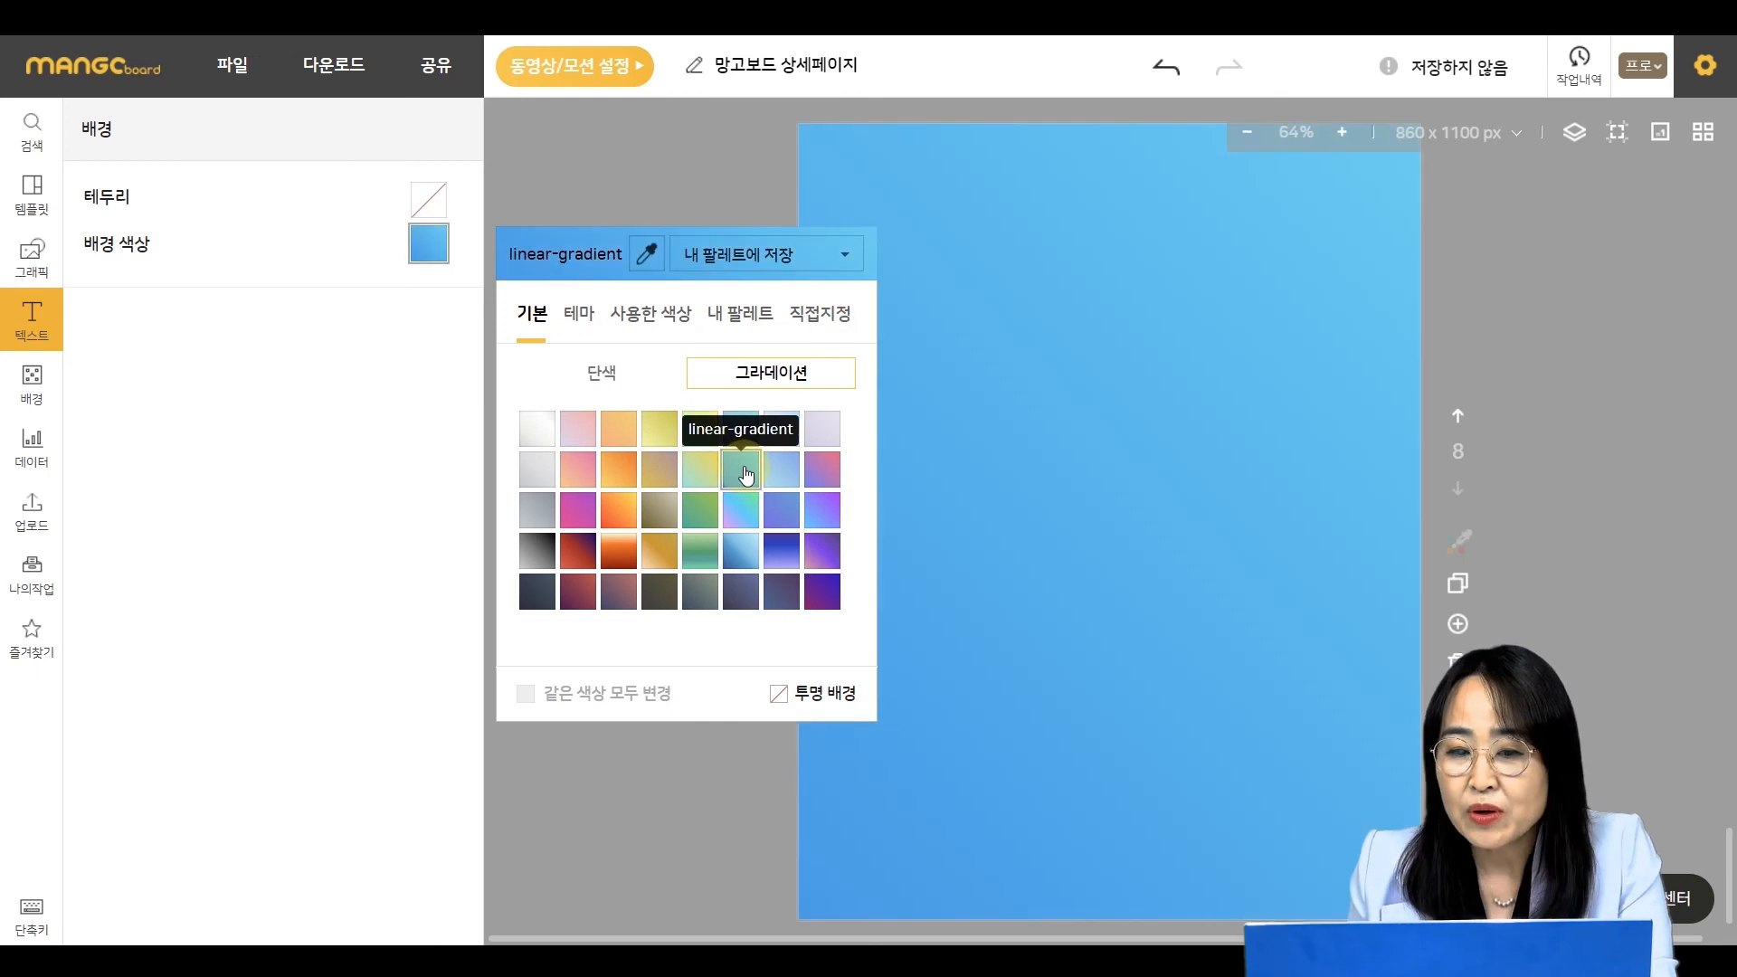
- Customise the background gradient by setting its start colour to the green #6cb77e
left_click(825, 314)
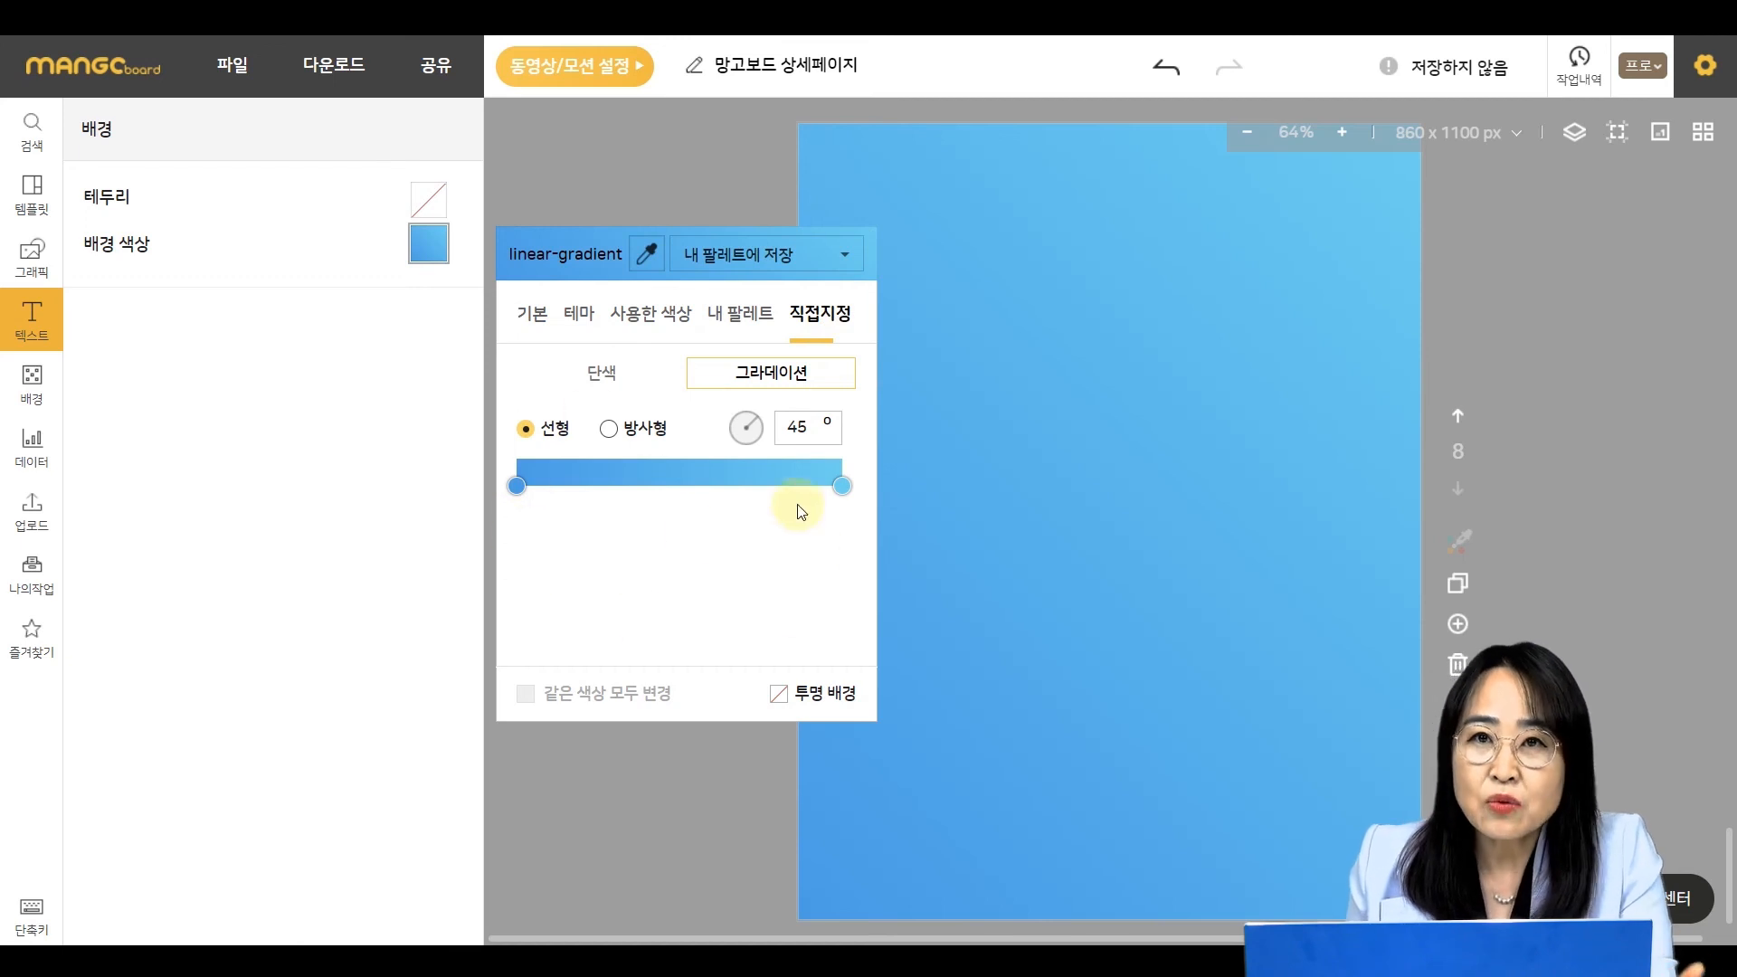
key("ctrl")
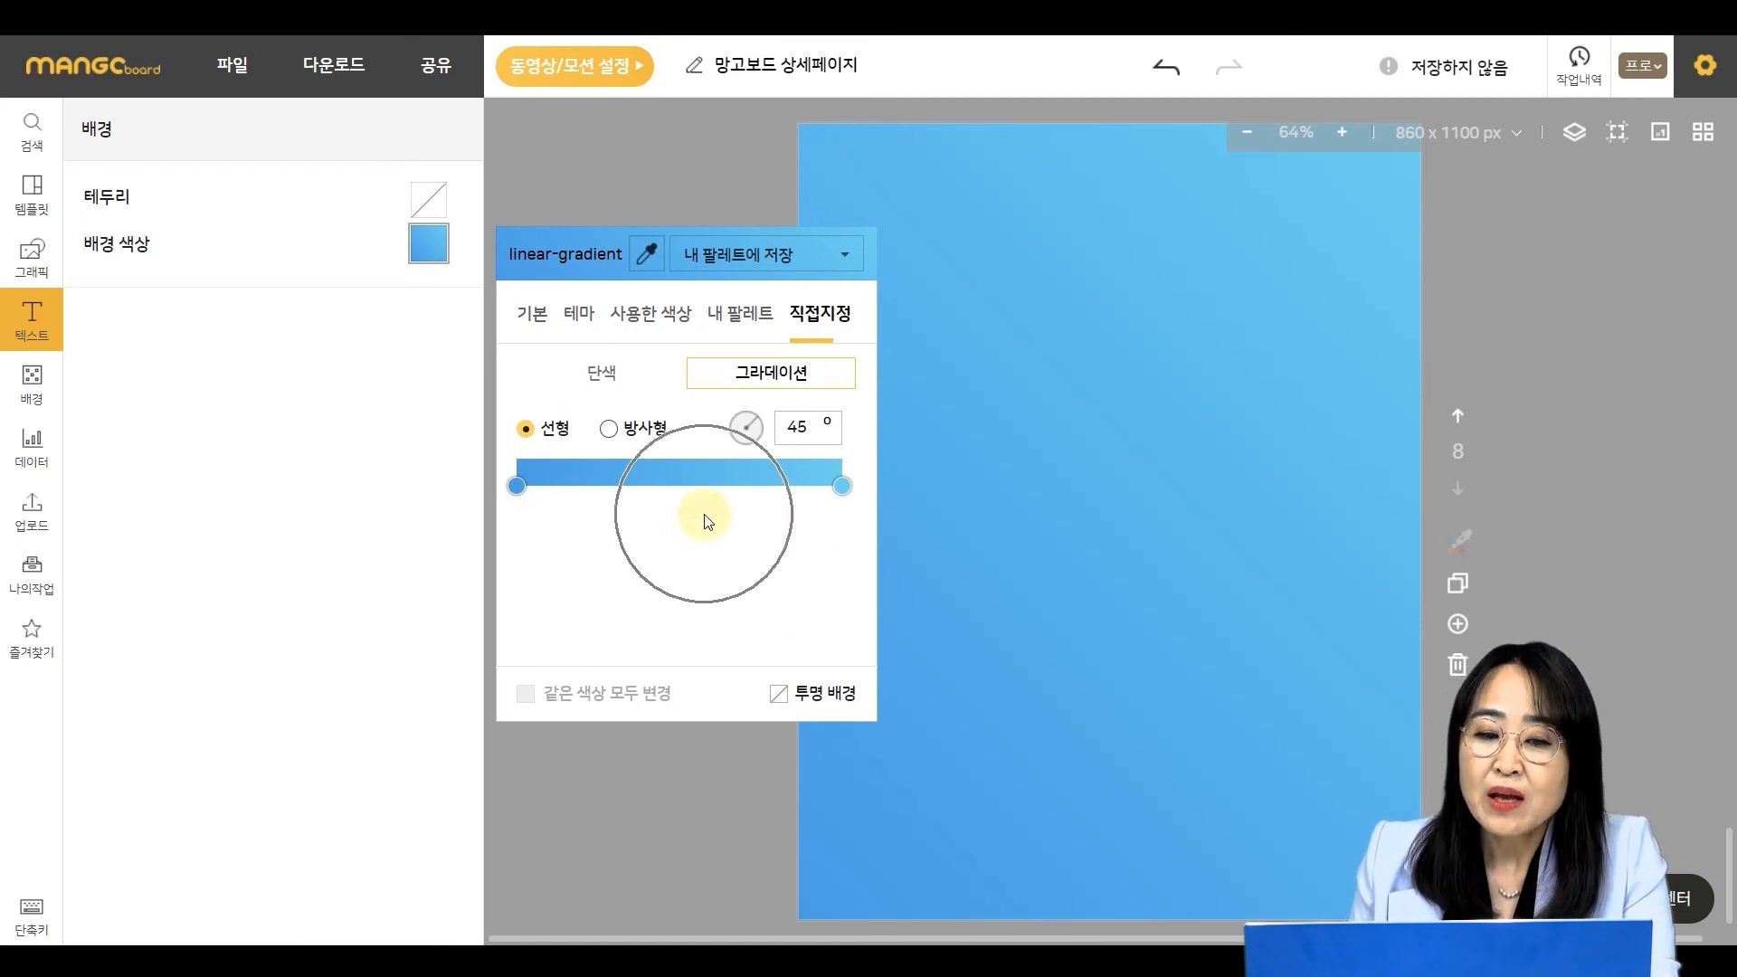
key("ctrl")
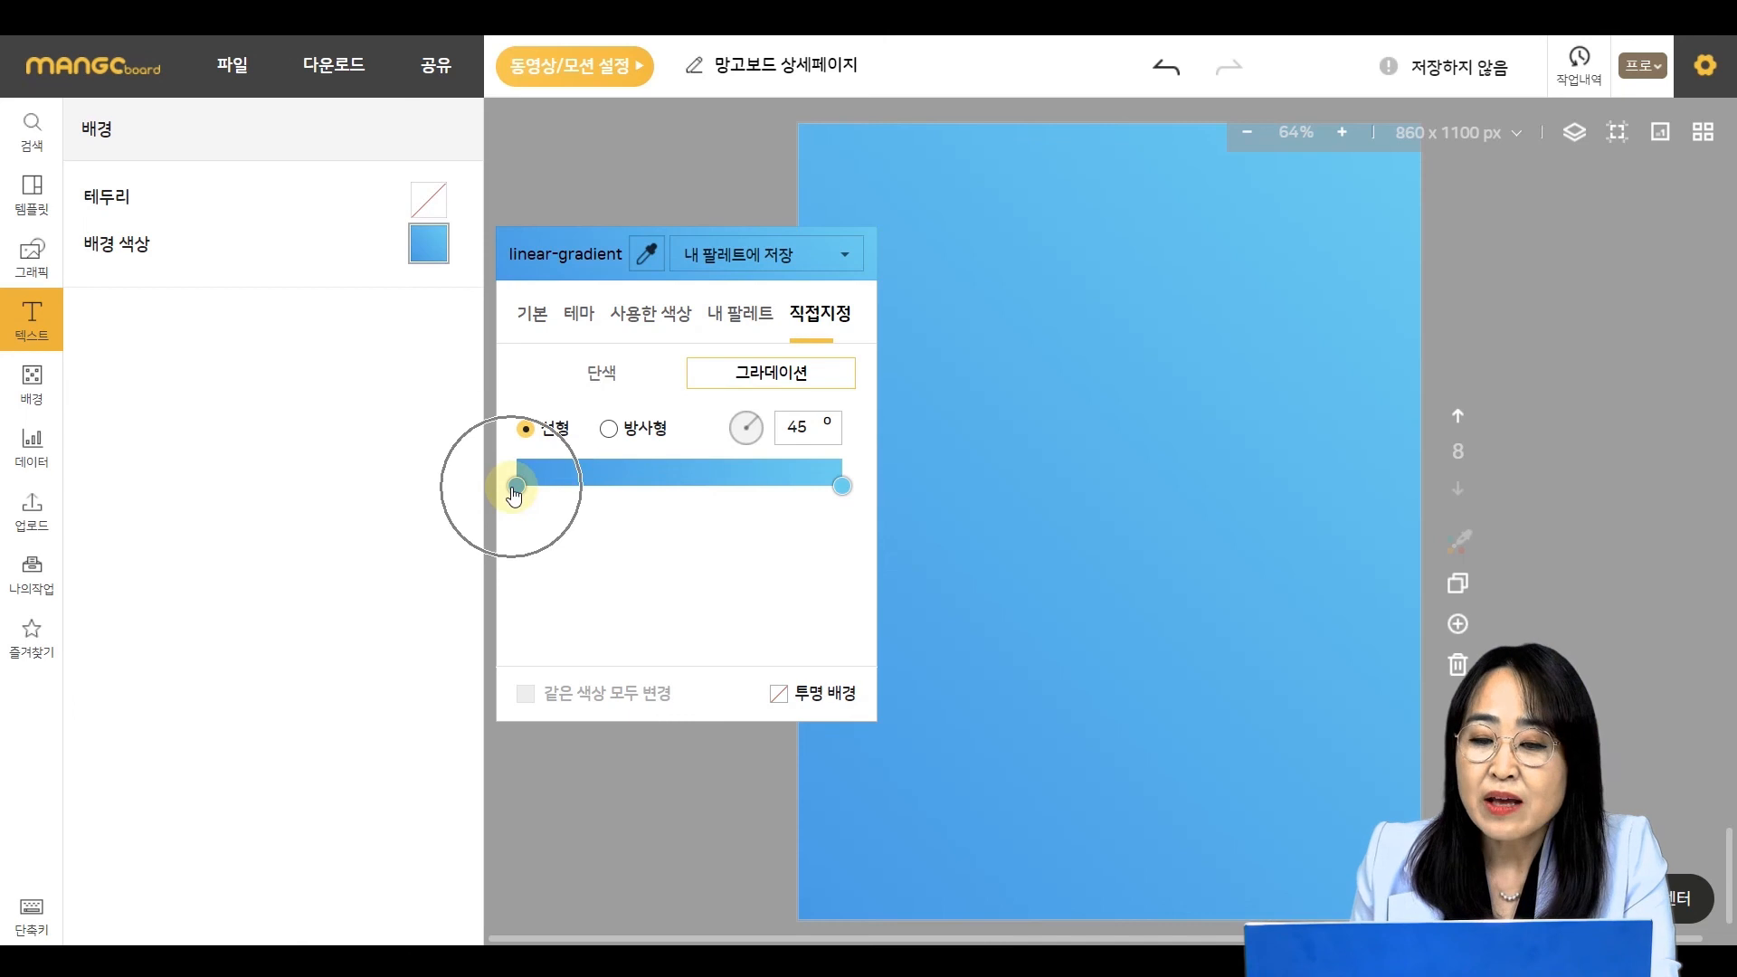
key("ctrl")
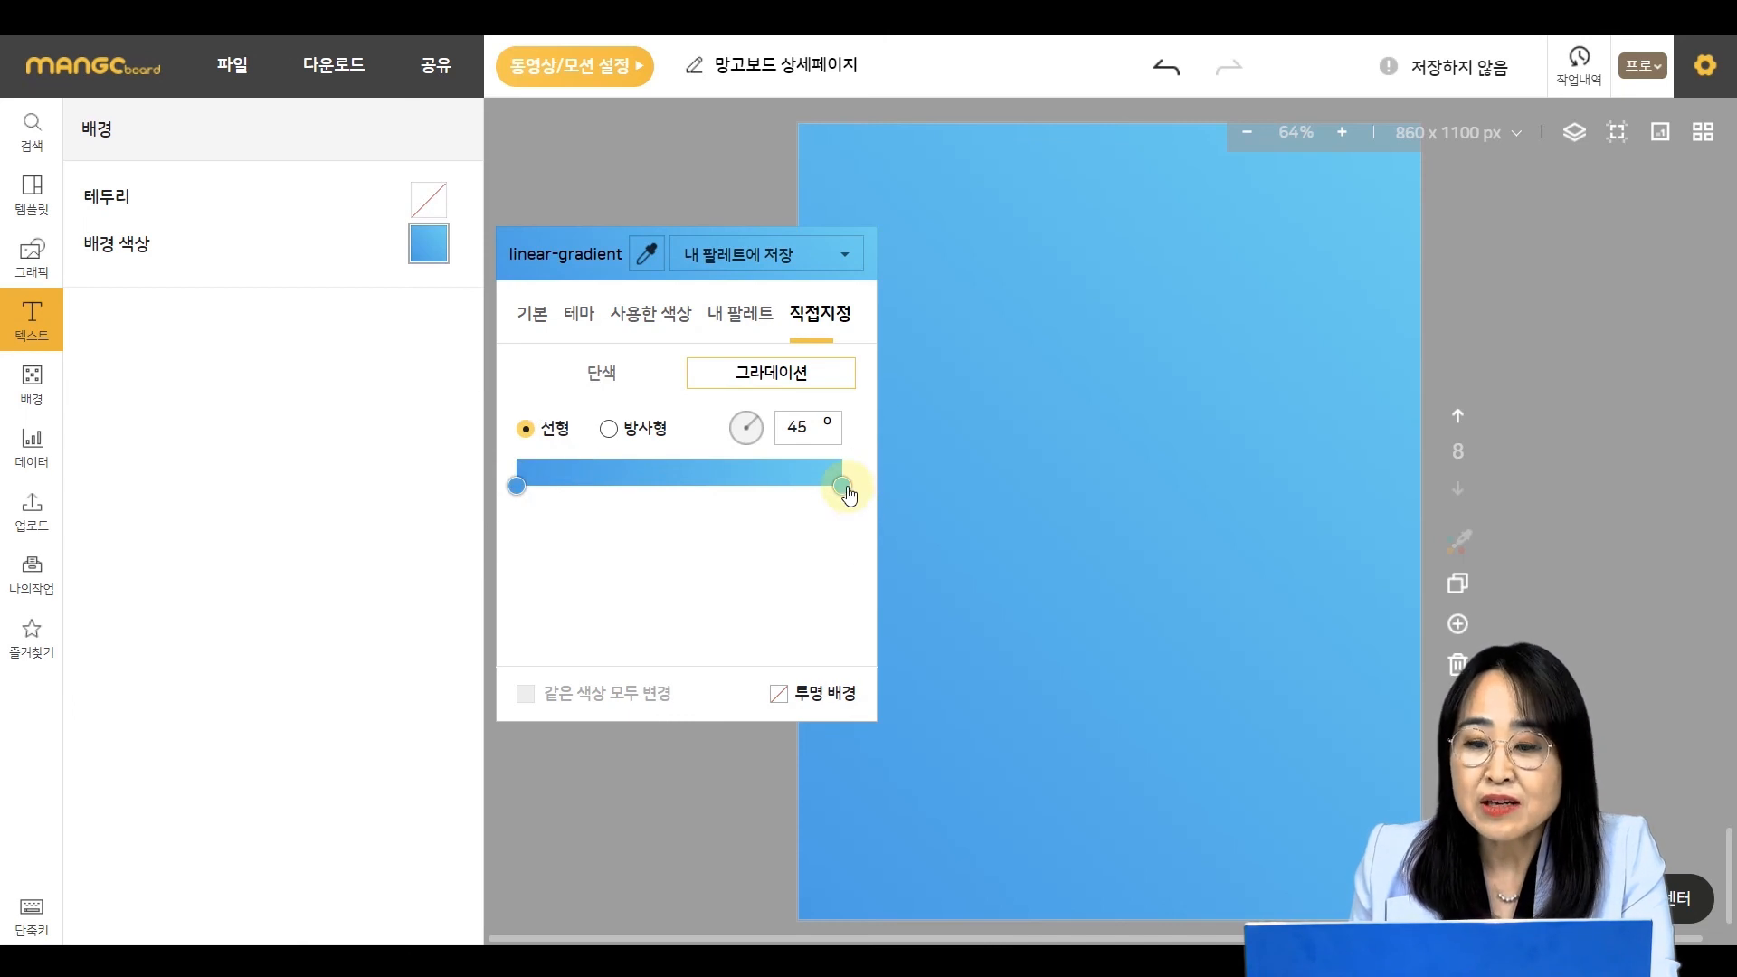
key("ctrl")
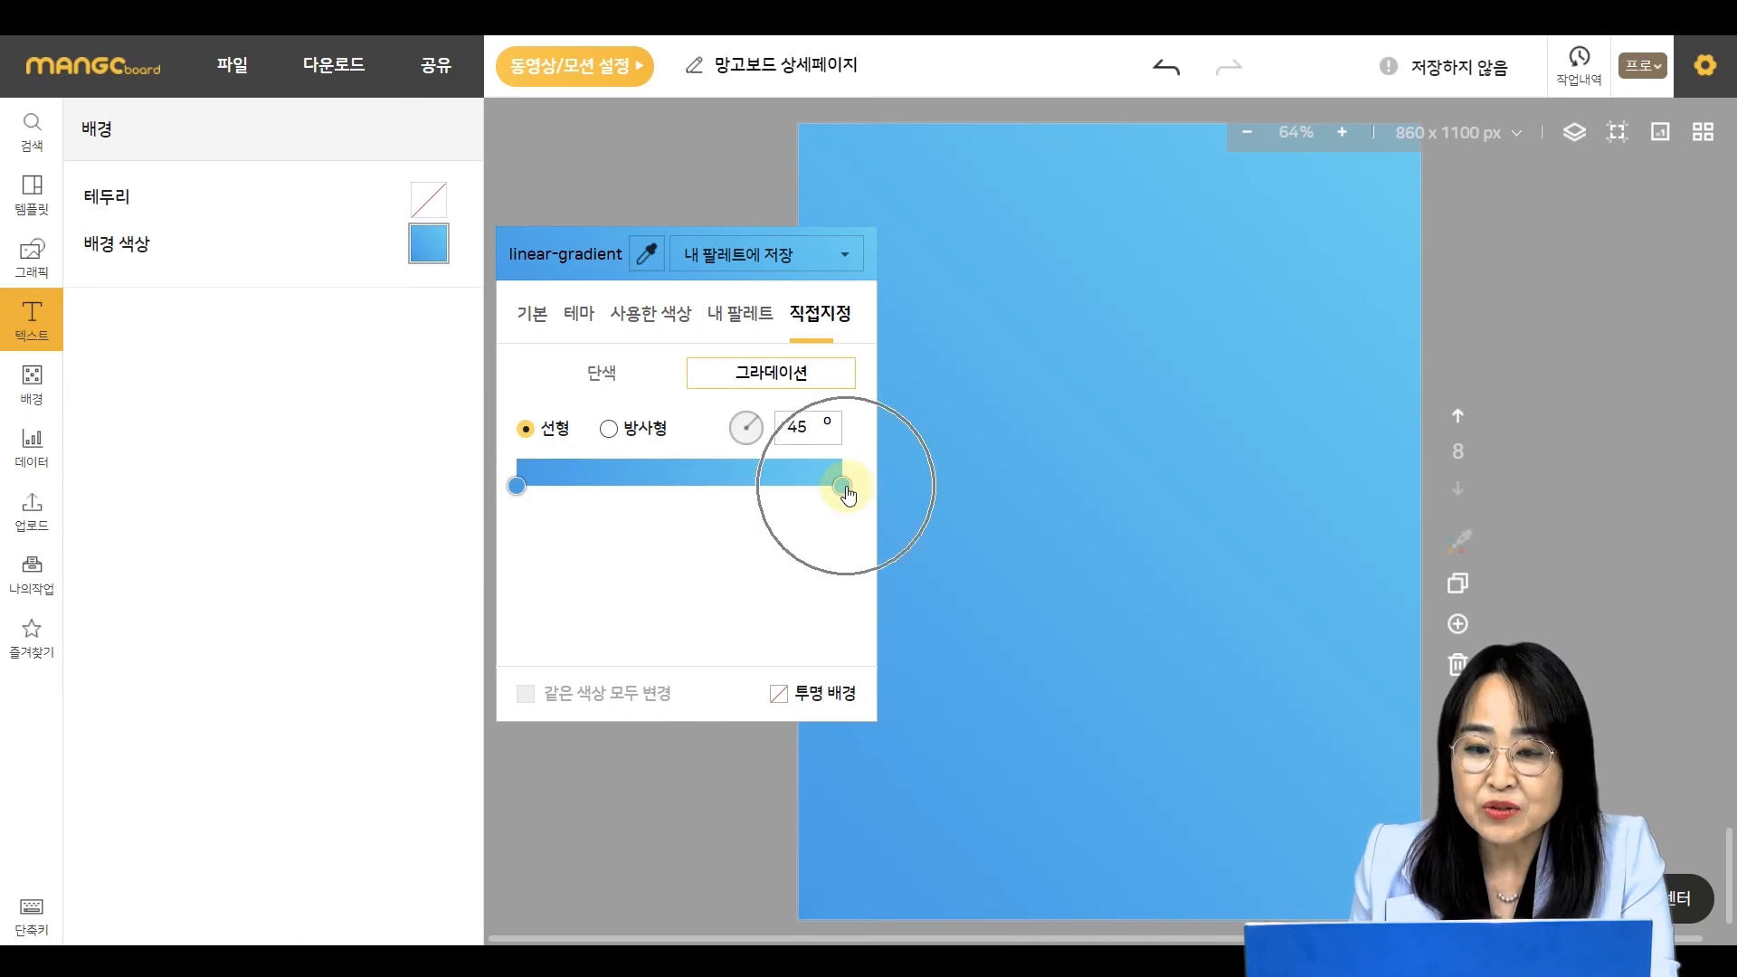
left_click(517, 487)
key("ctrl")
left_click(641, 552)
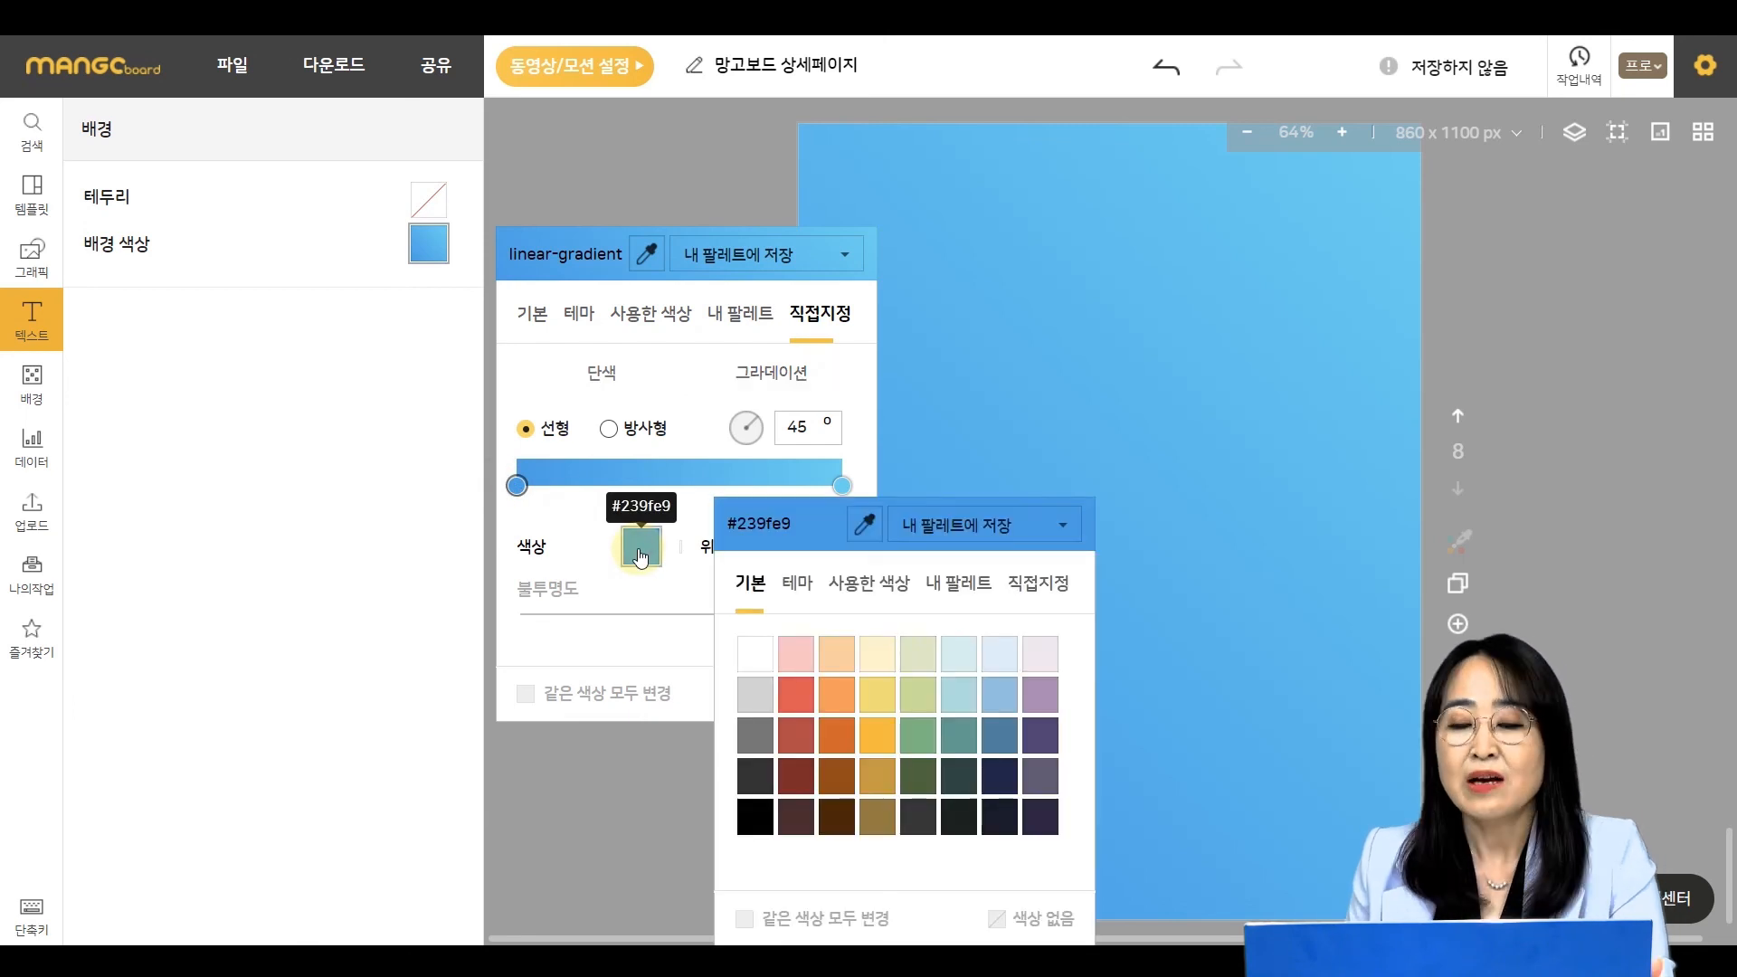
left_click(931, 742)
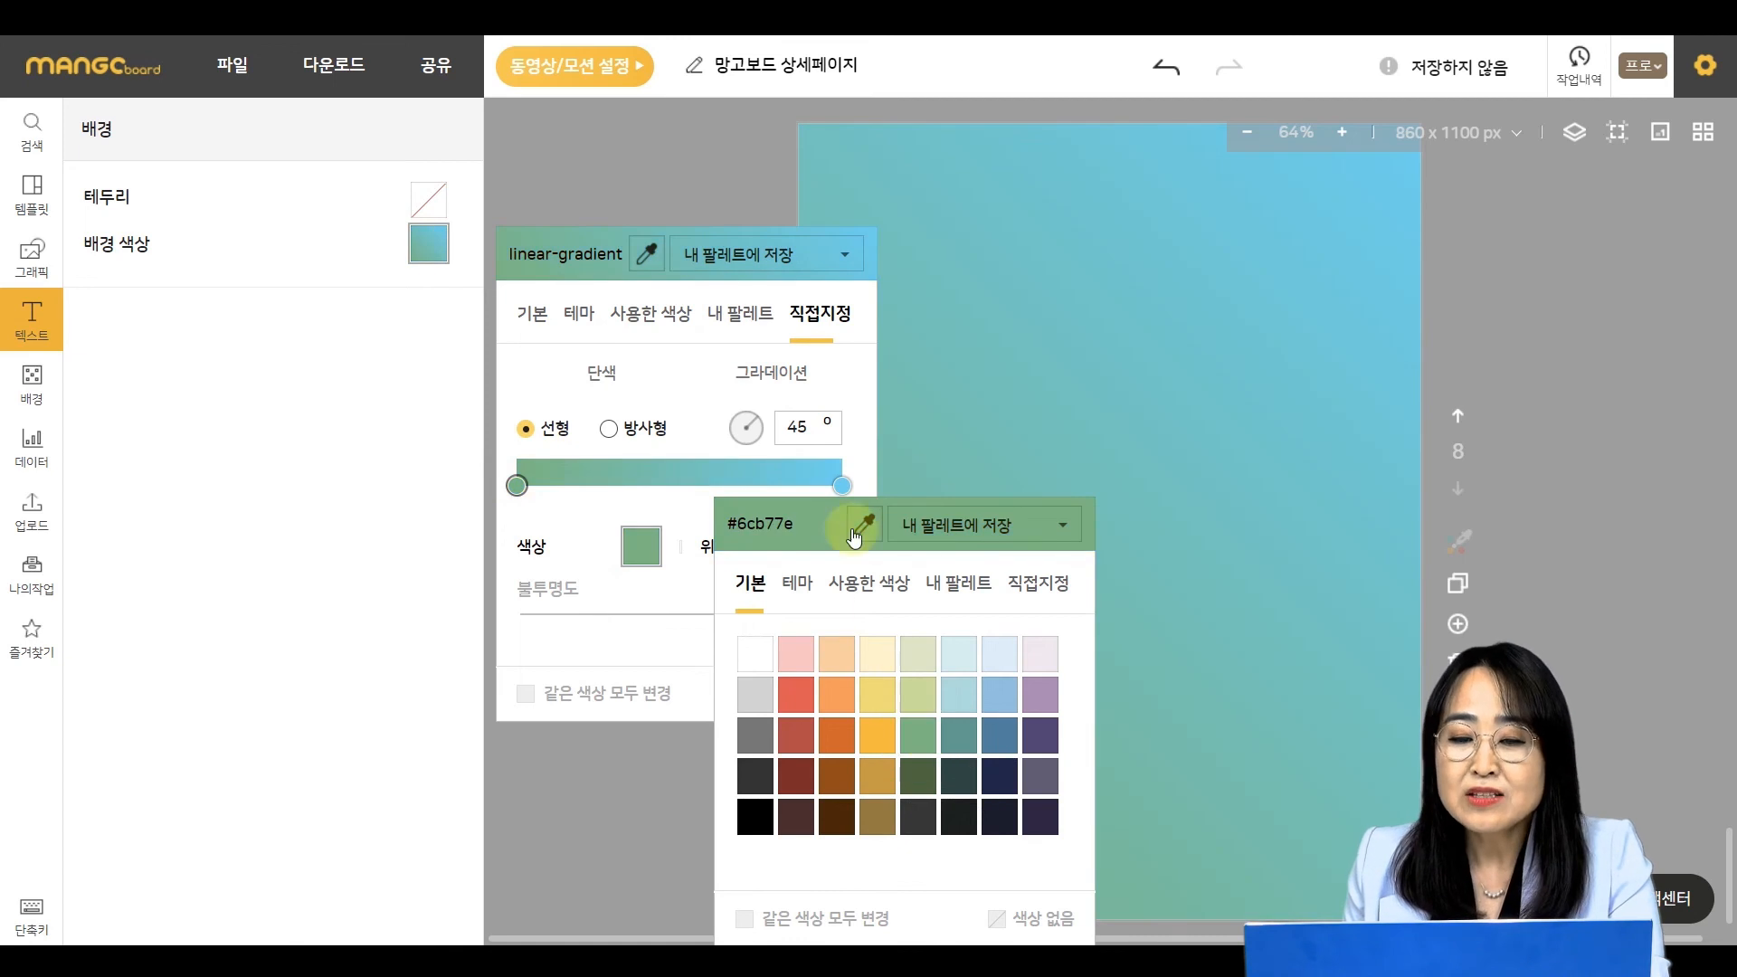
- Set the background gradient's end colour to #ffb808 and add a middle stop coloured #ef4d4d
left_click(842, 485)
left_click(640, 558)
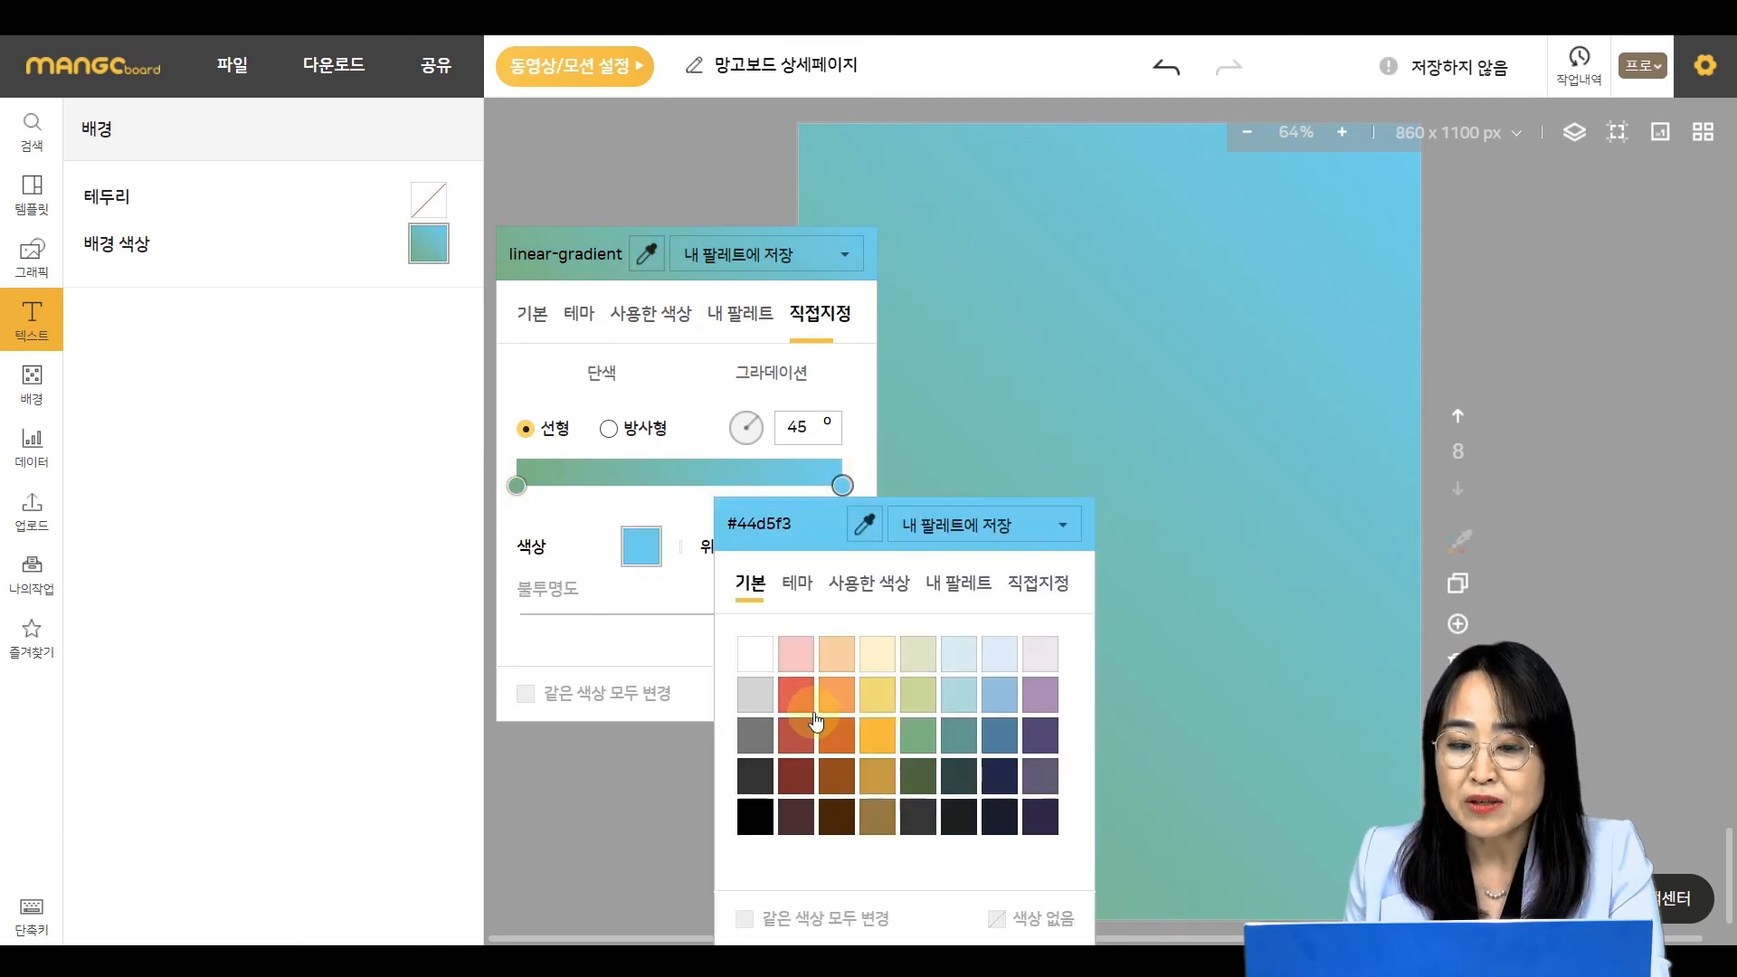
left_click(876, 738)
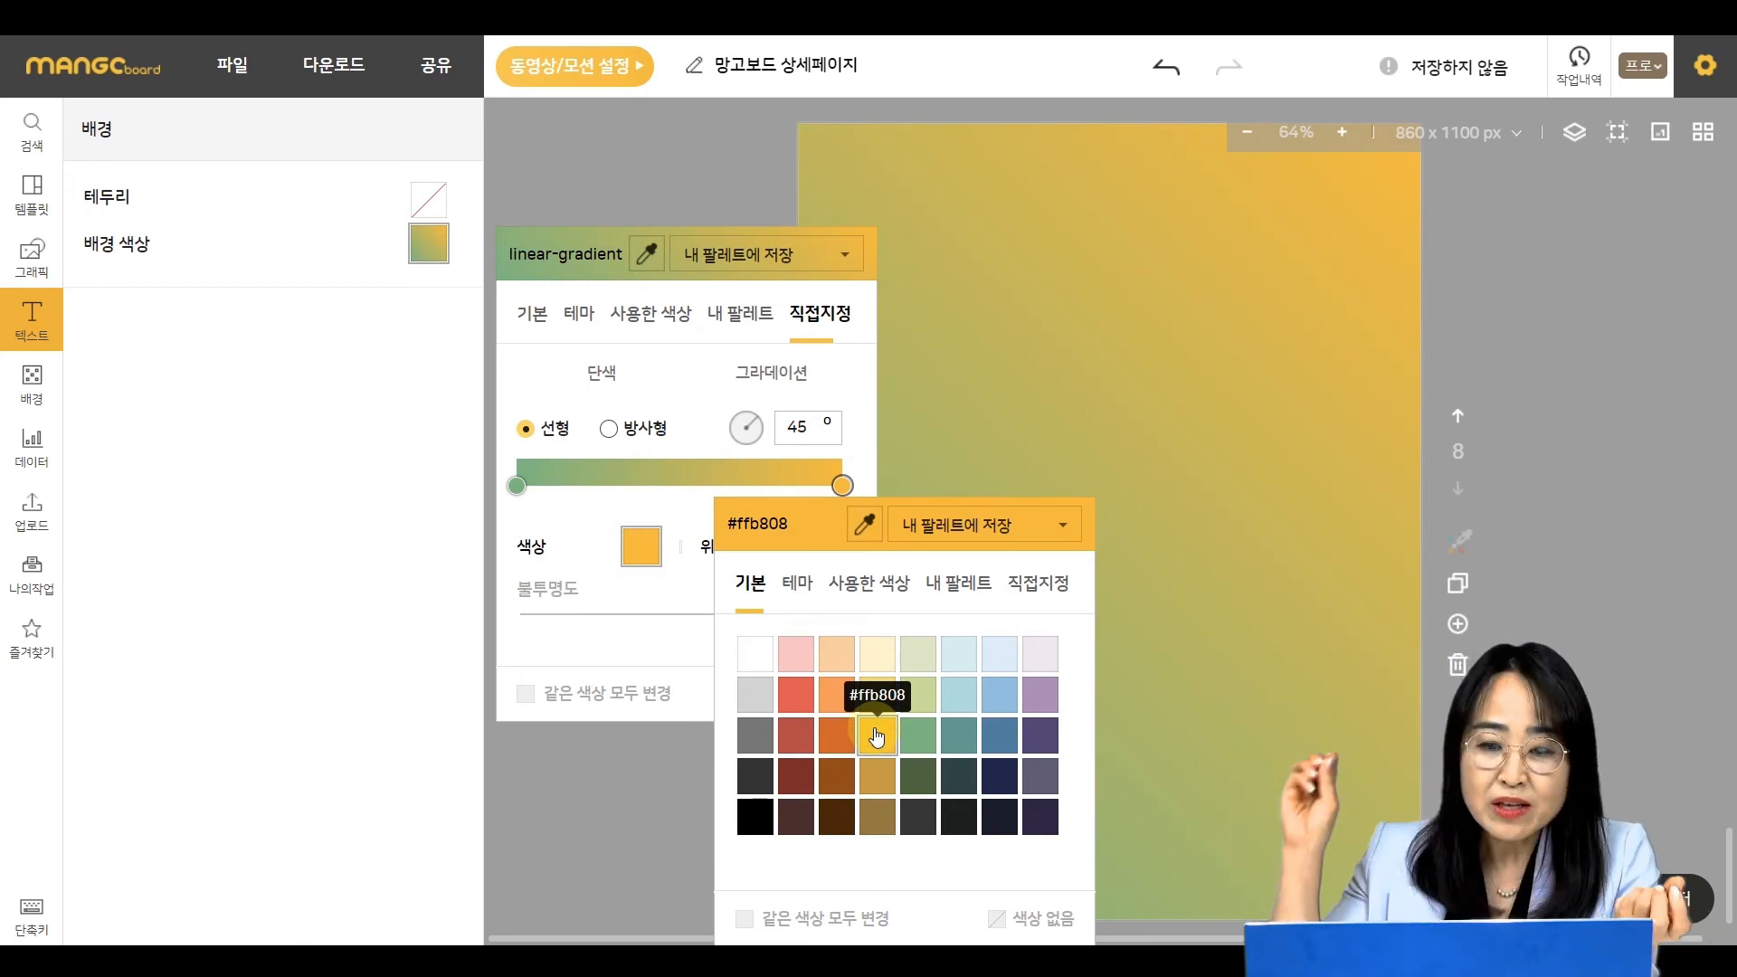
left_click(683, 480)
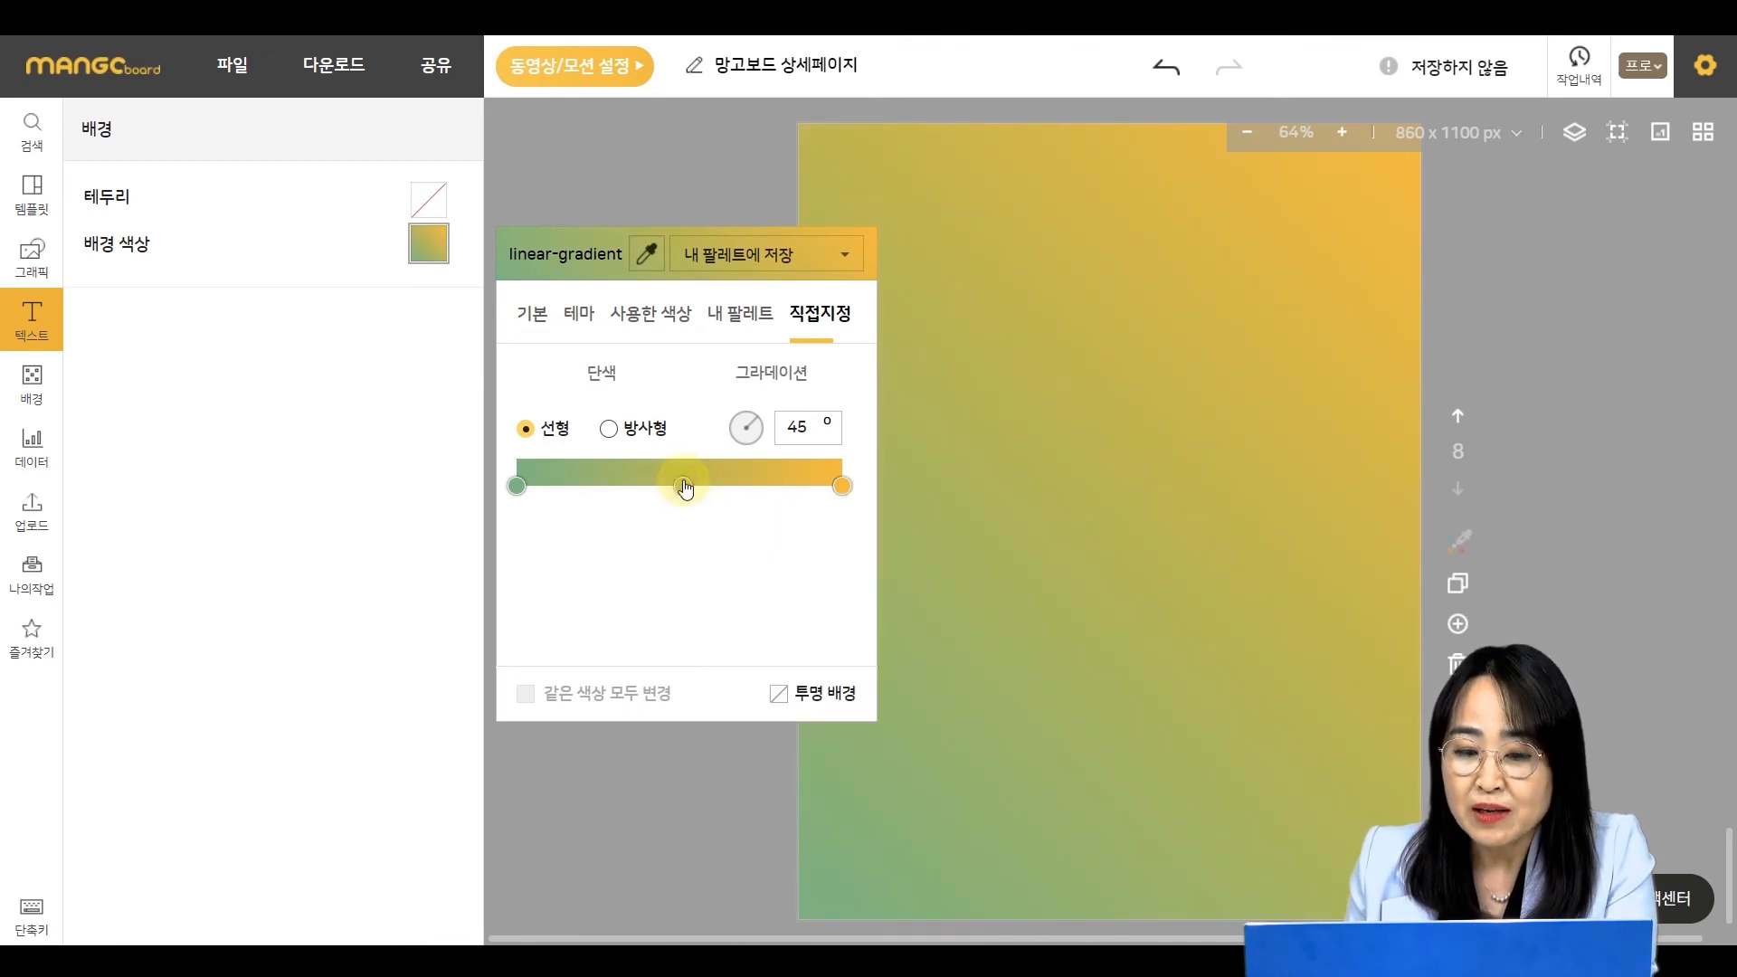
left_click(642, 546)
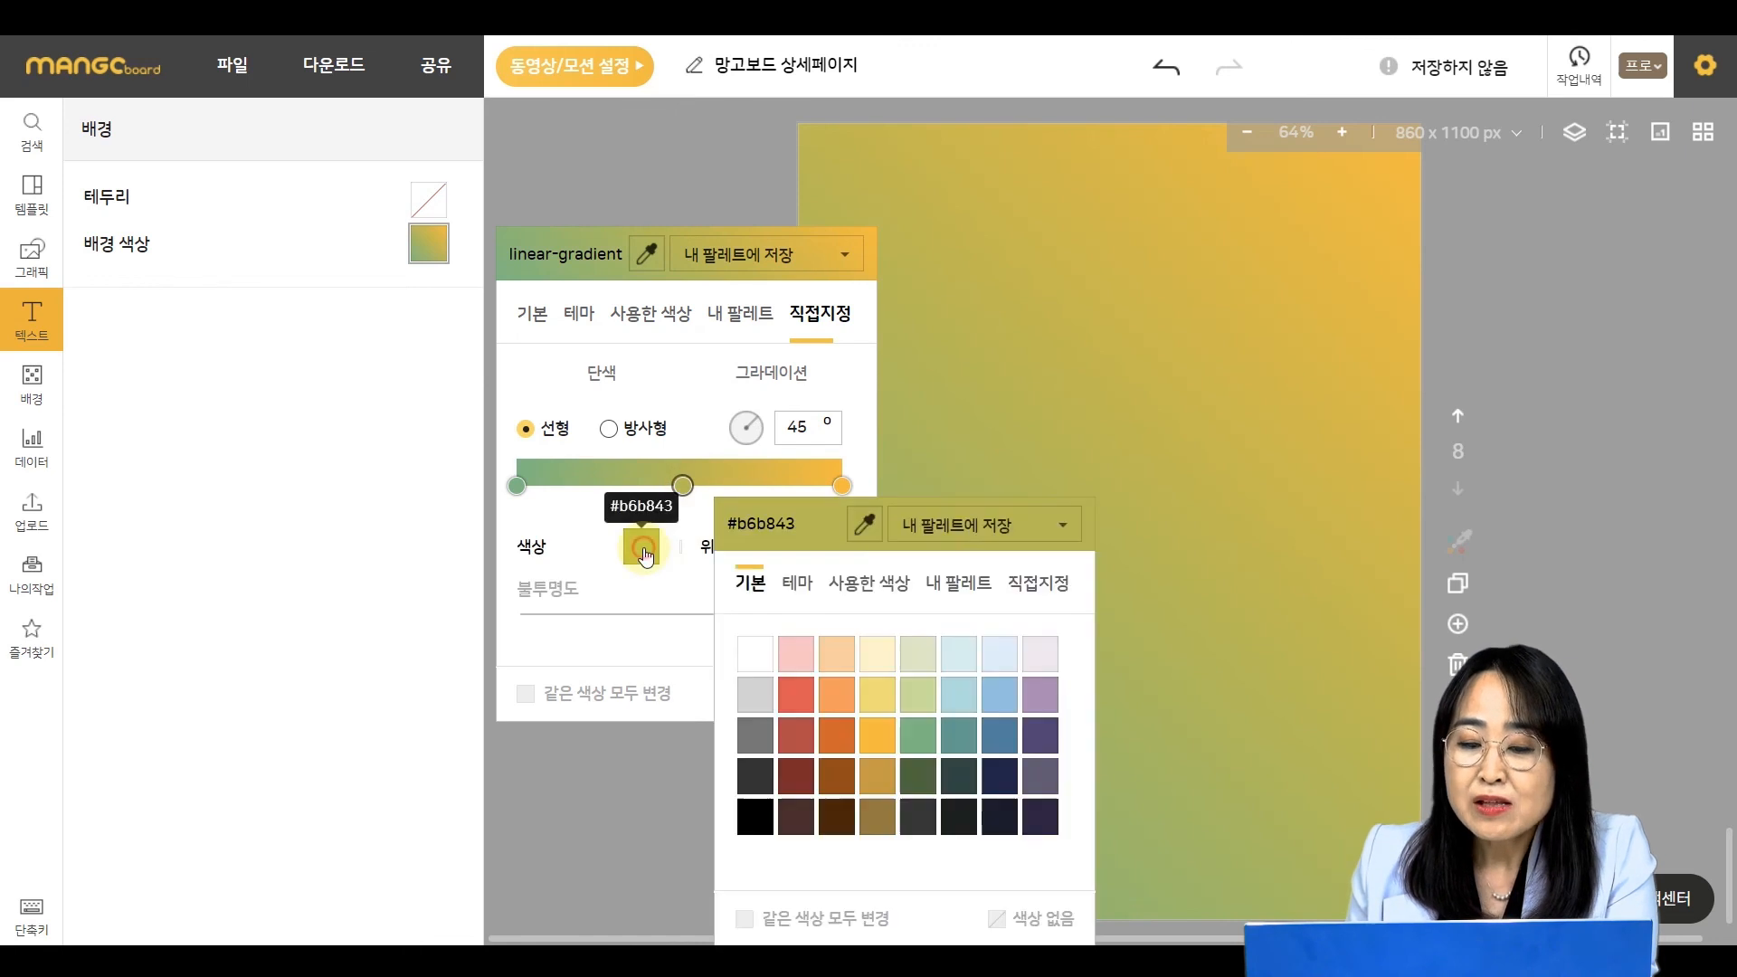
left_click(797, 699)
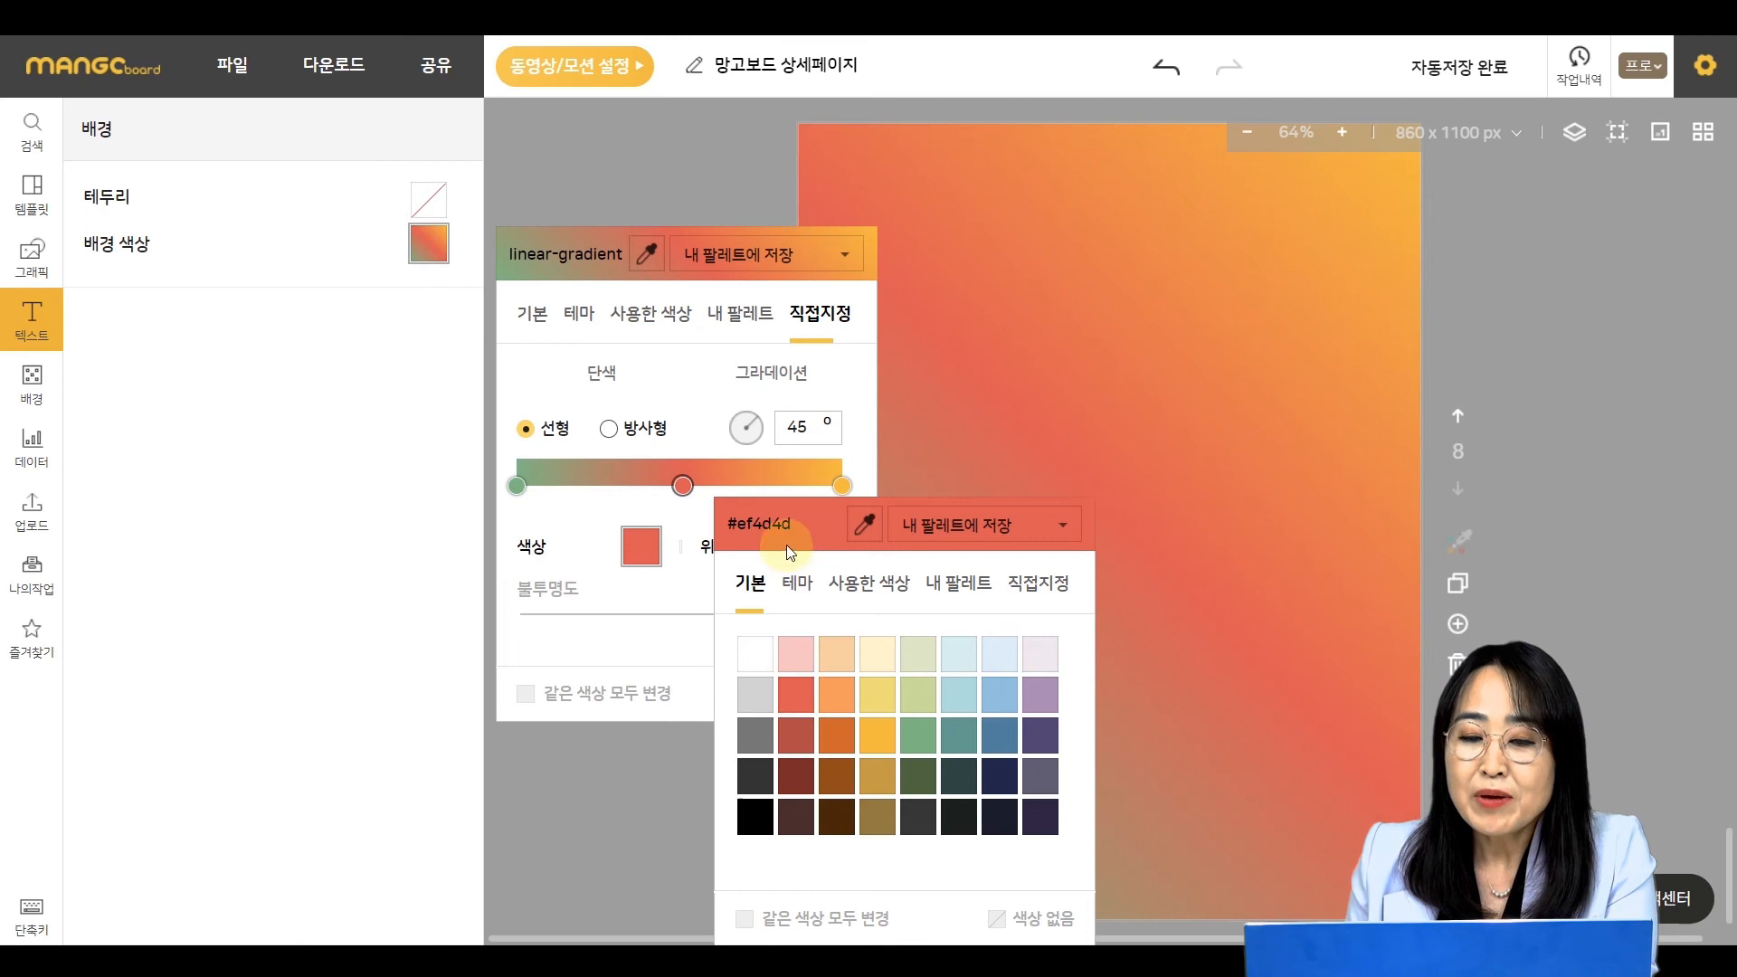
- Try the radial style on the background gradient, and set it back to linear at an angle of 90°
left_click(535, 427)
left_click(620, 429)
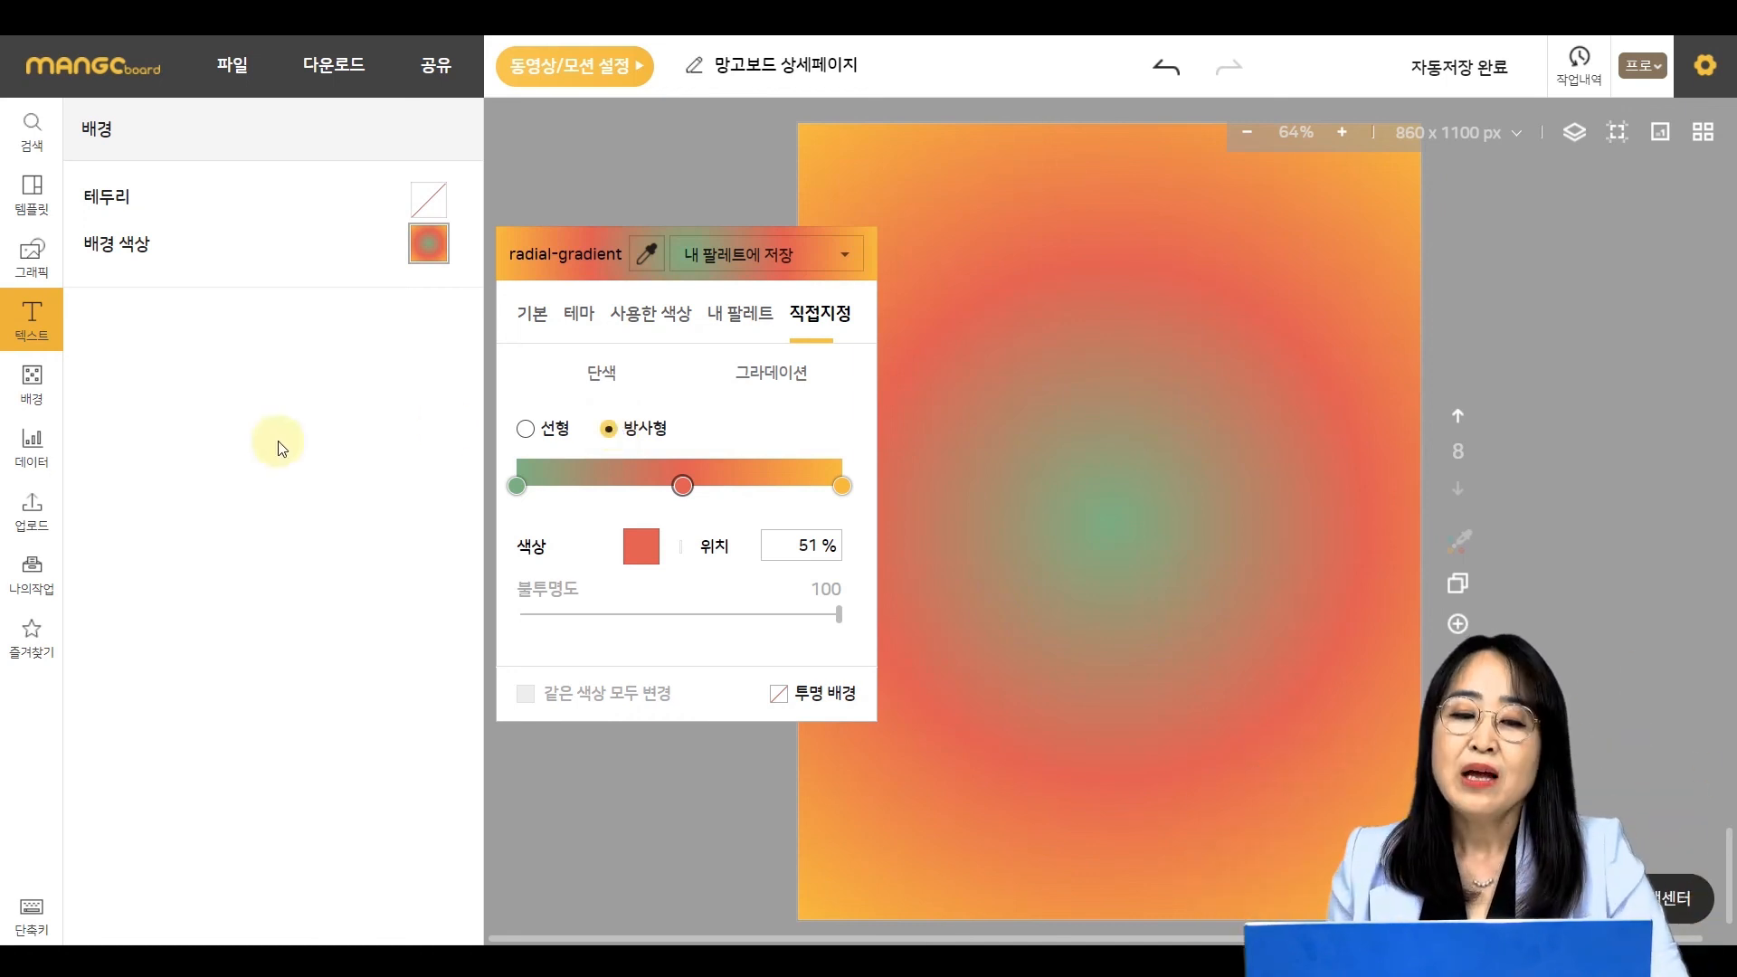
left_click(526, 430)
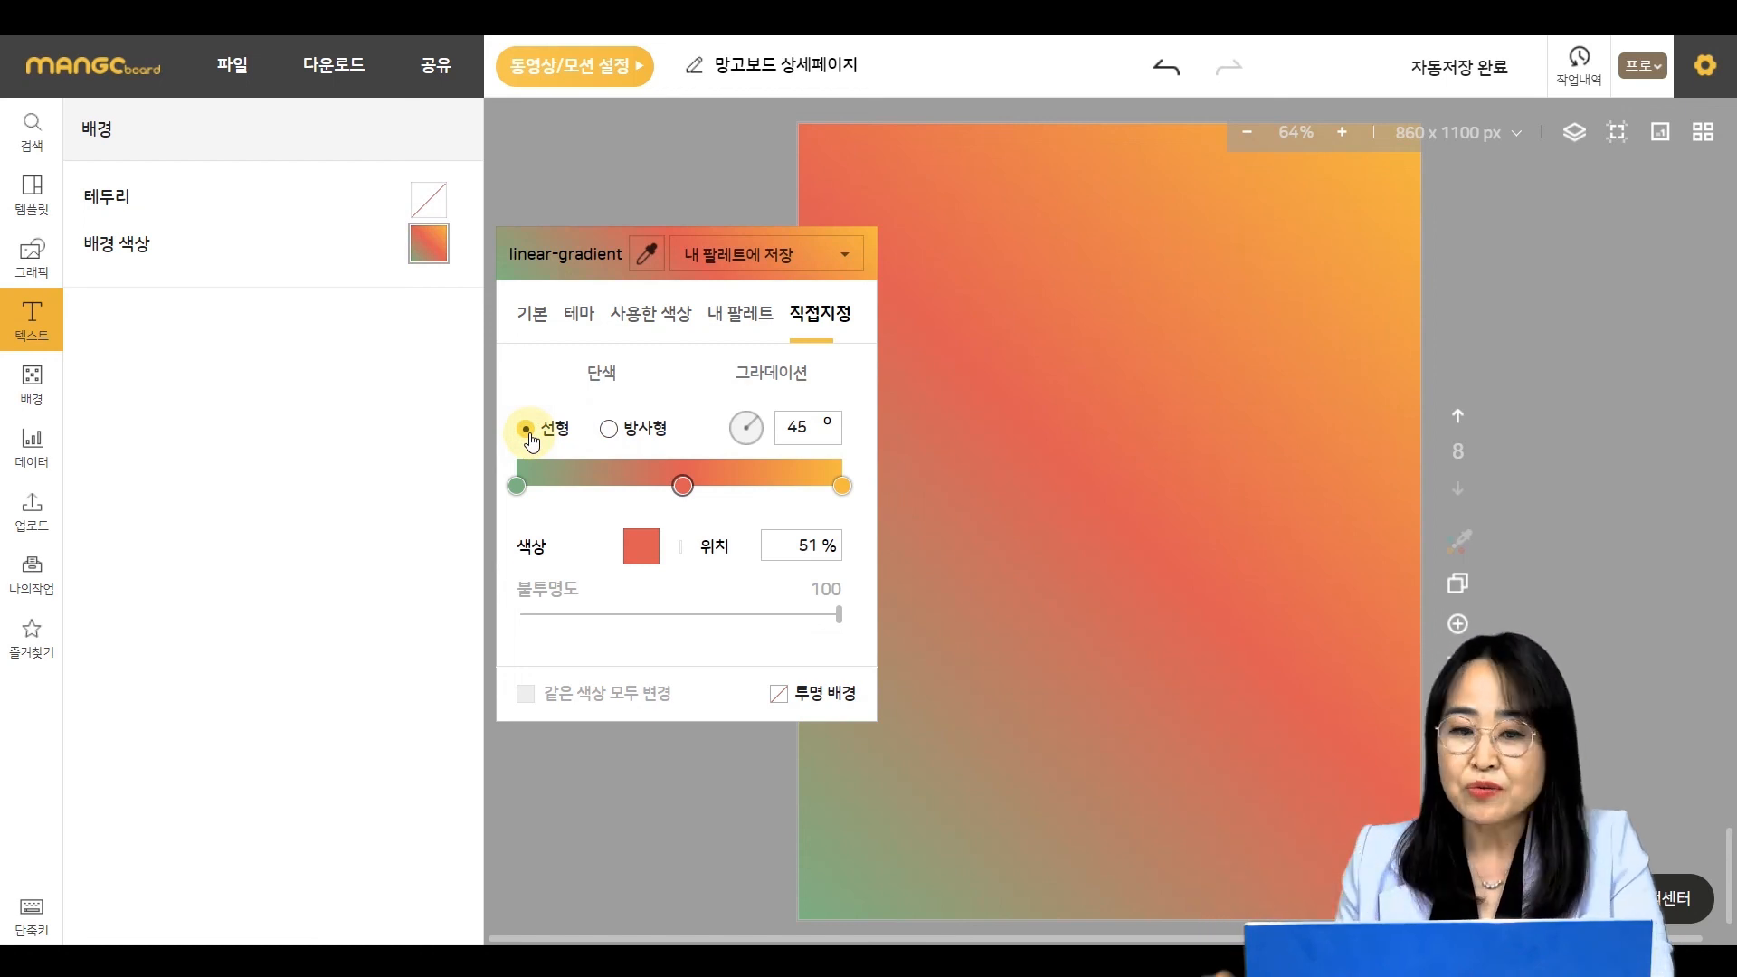
double_click(814, 423)
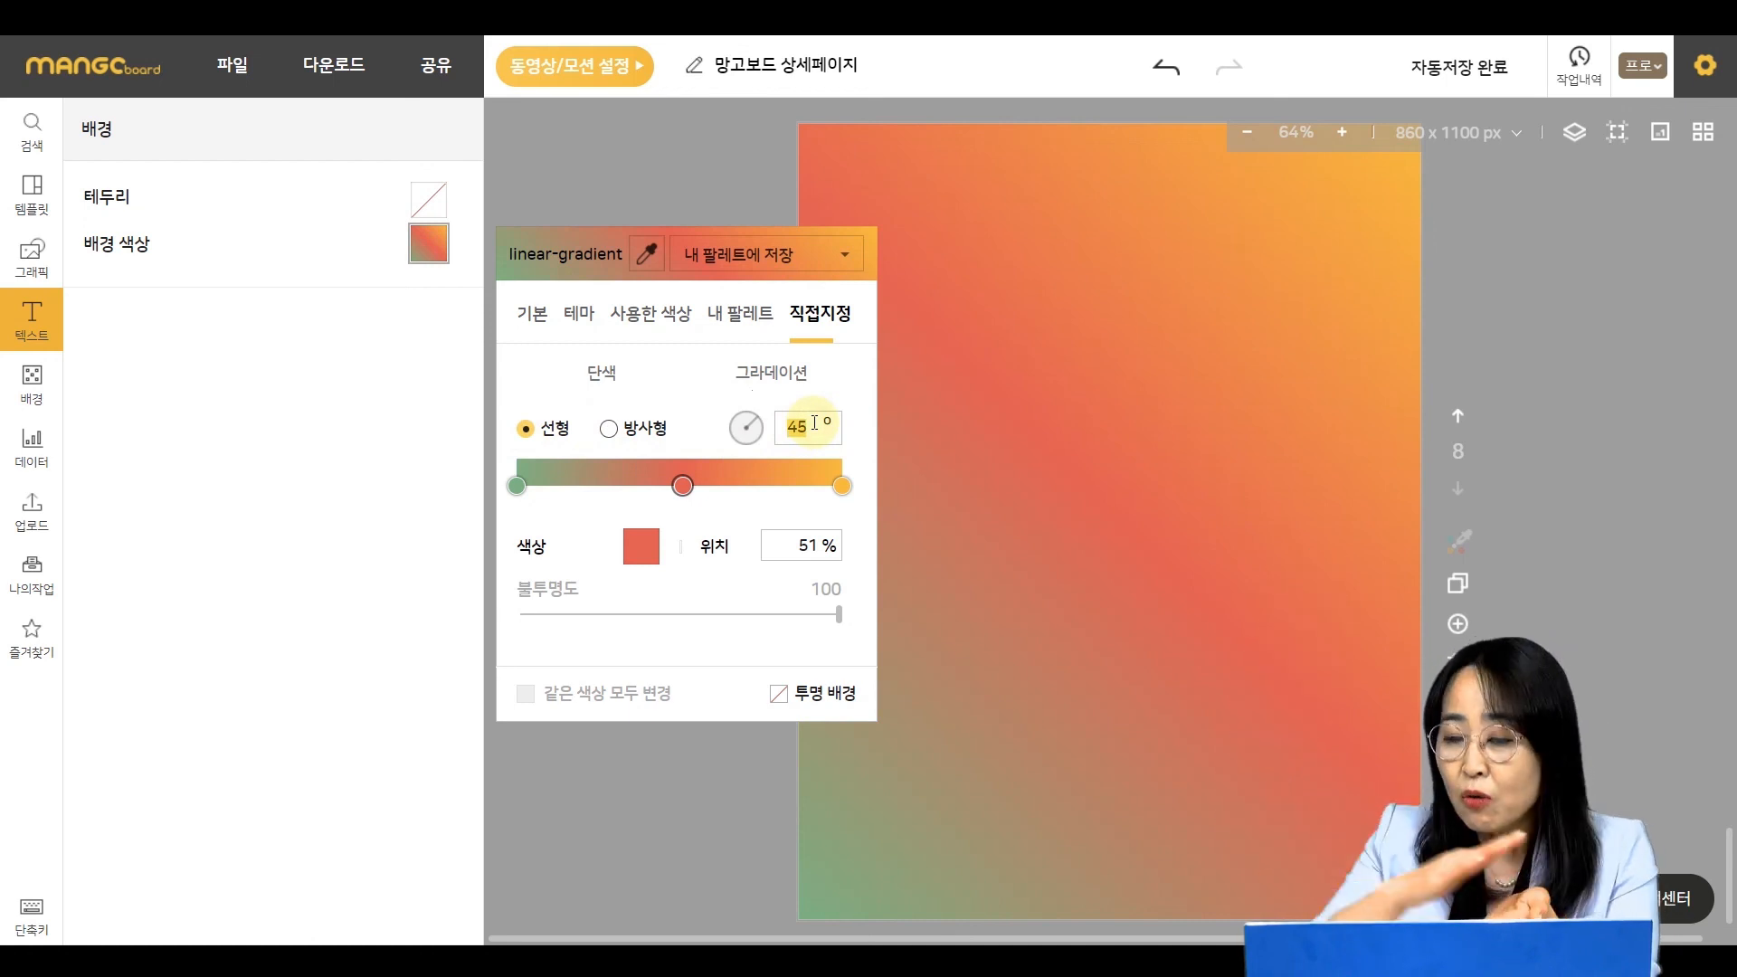
type("0")
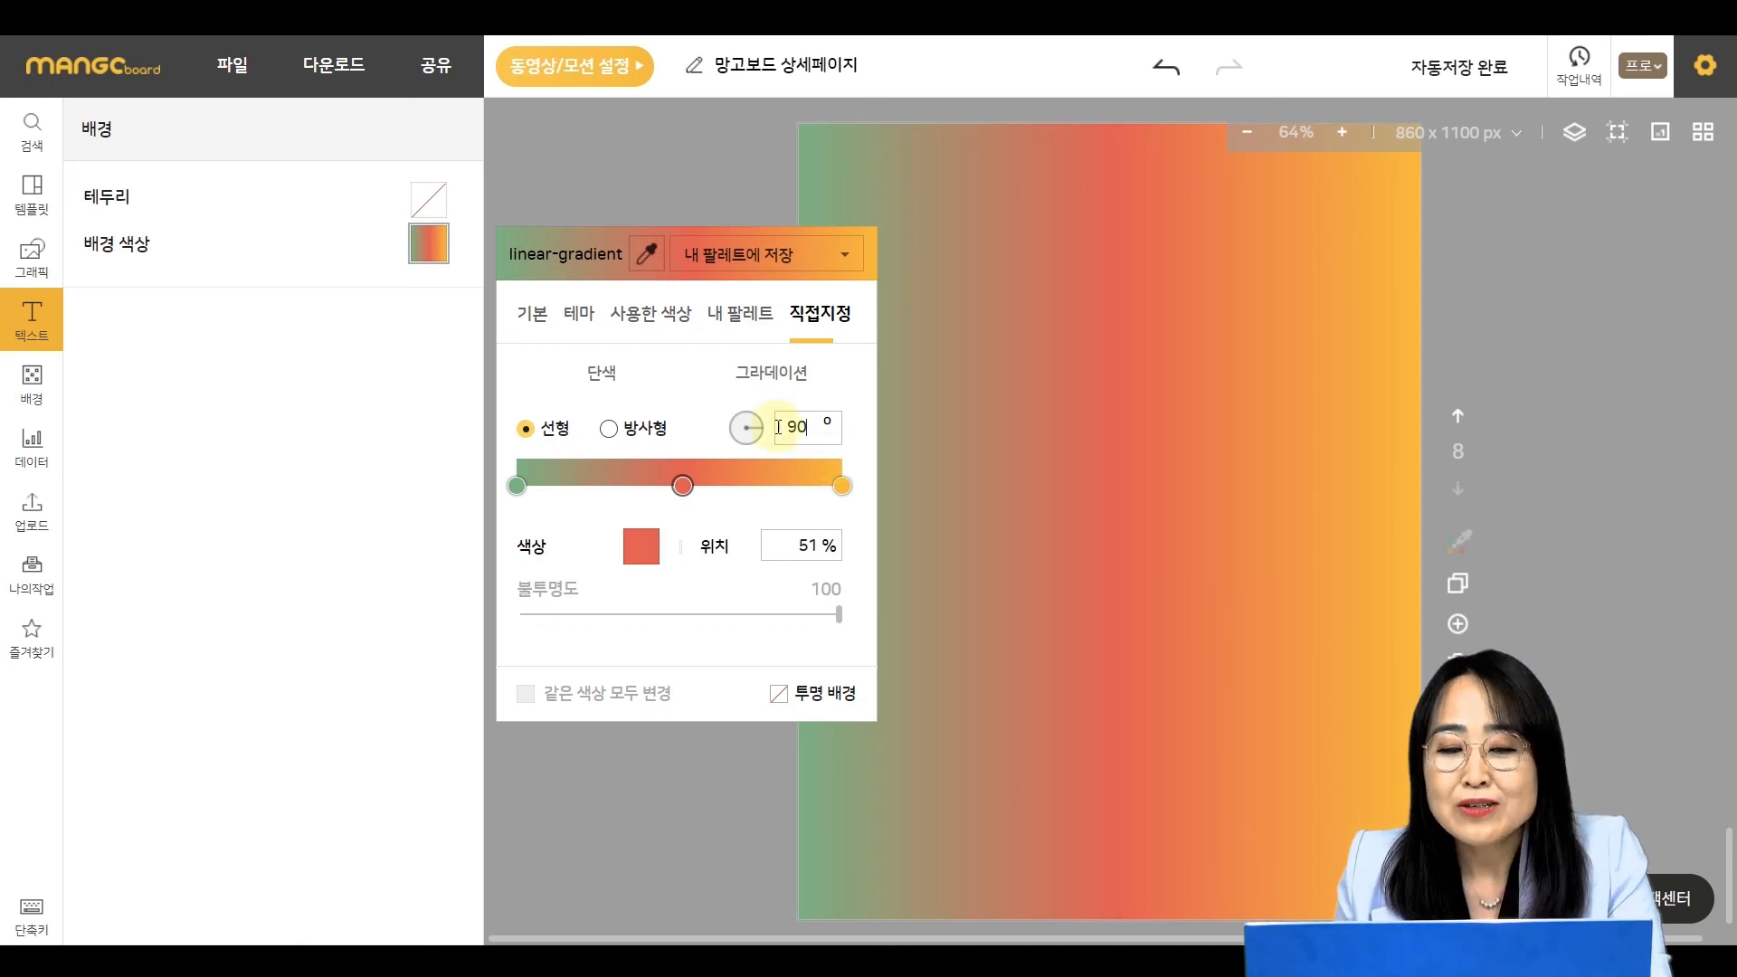
- Replace the gradient background with the solid dark red from the basic palette
left_click(600, 372)
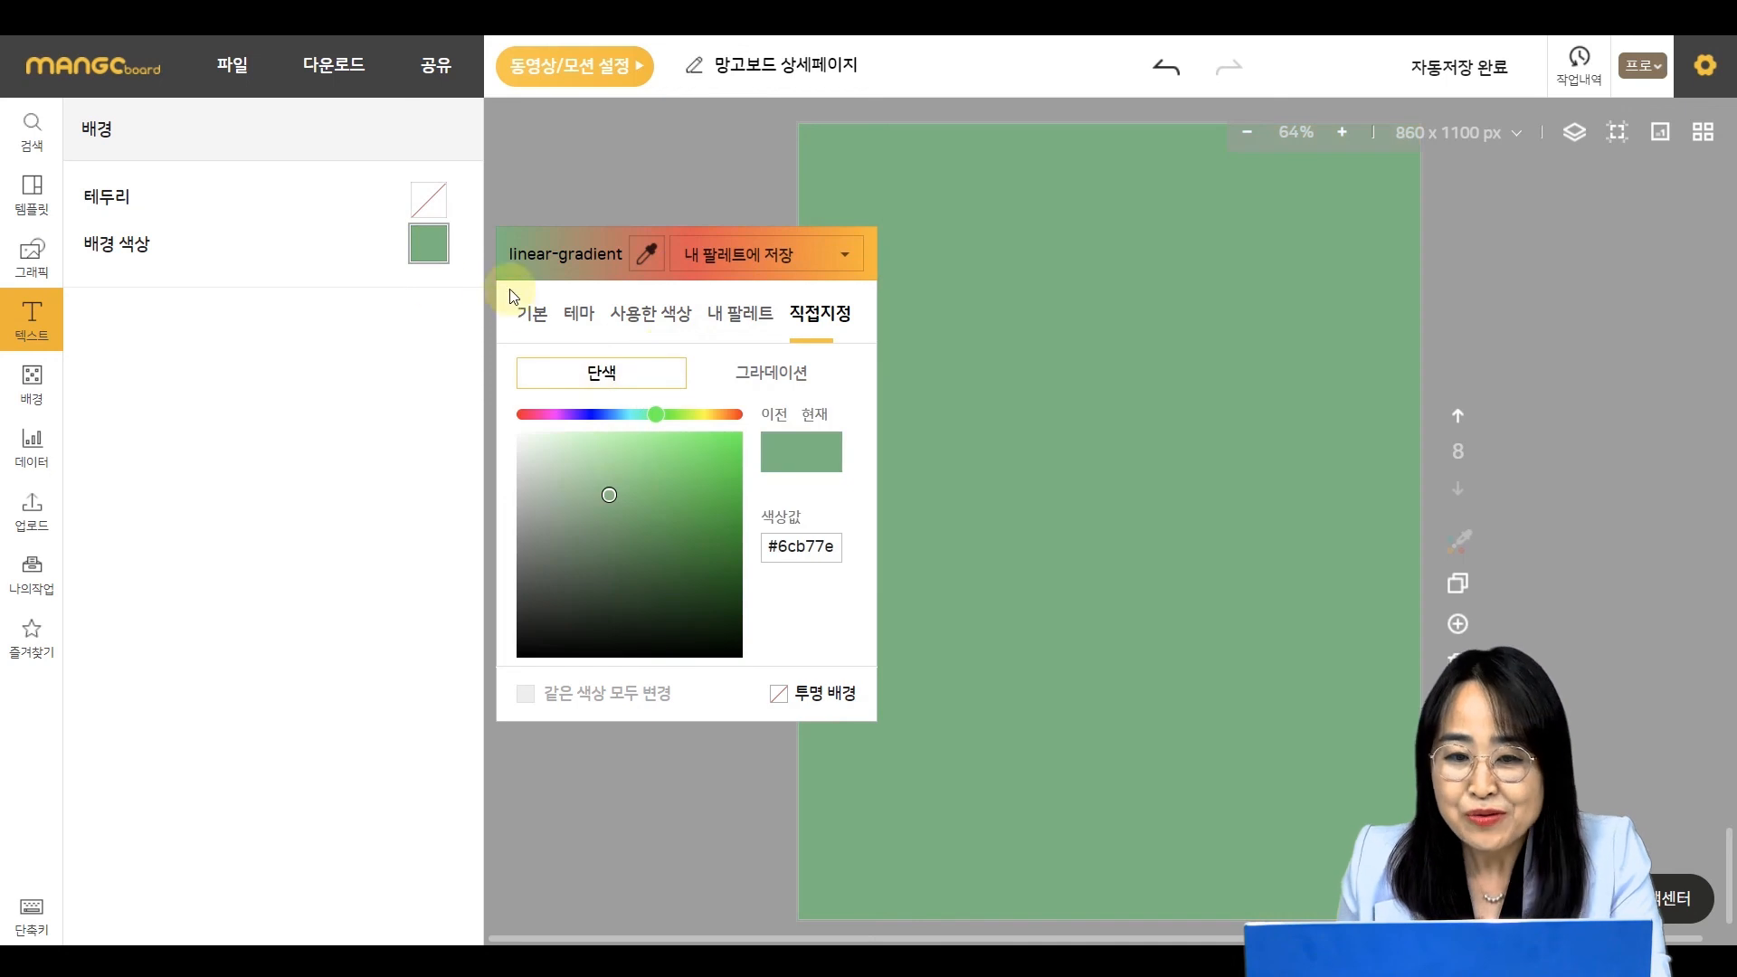
left_click(533, 315)
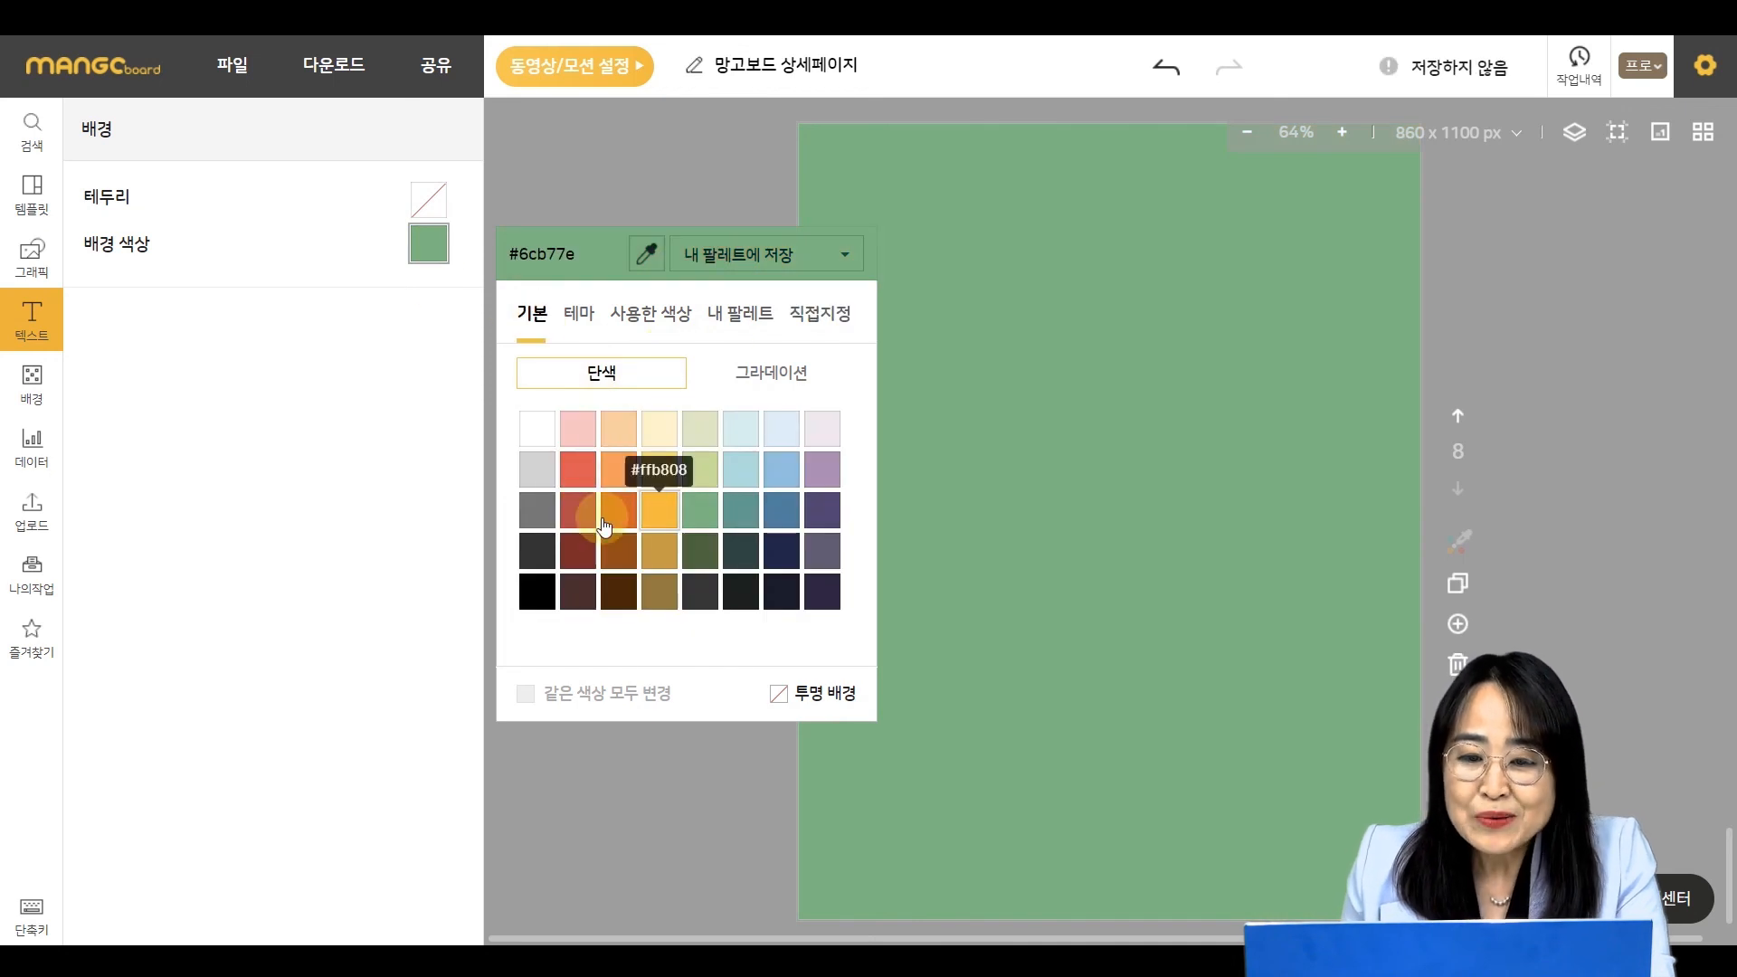
left_click(577, 550)
left_click(1207, 420)
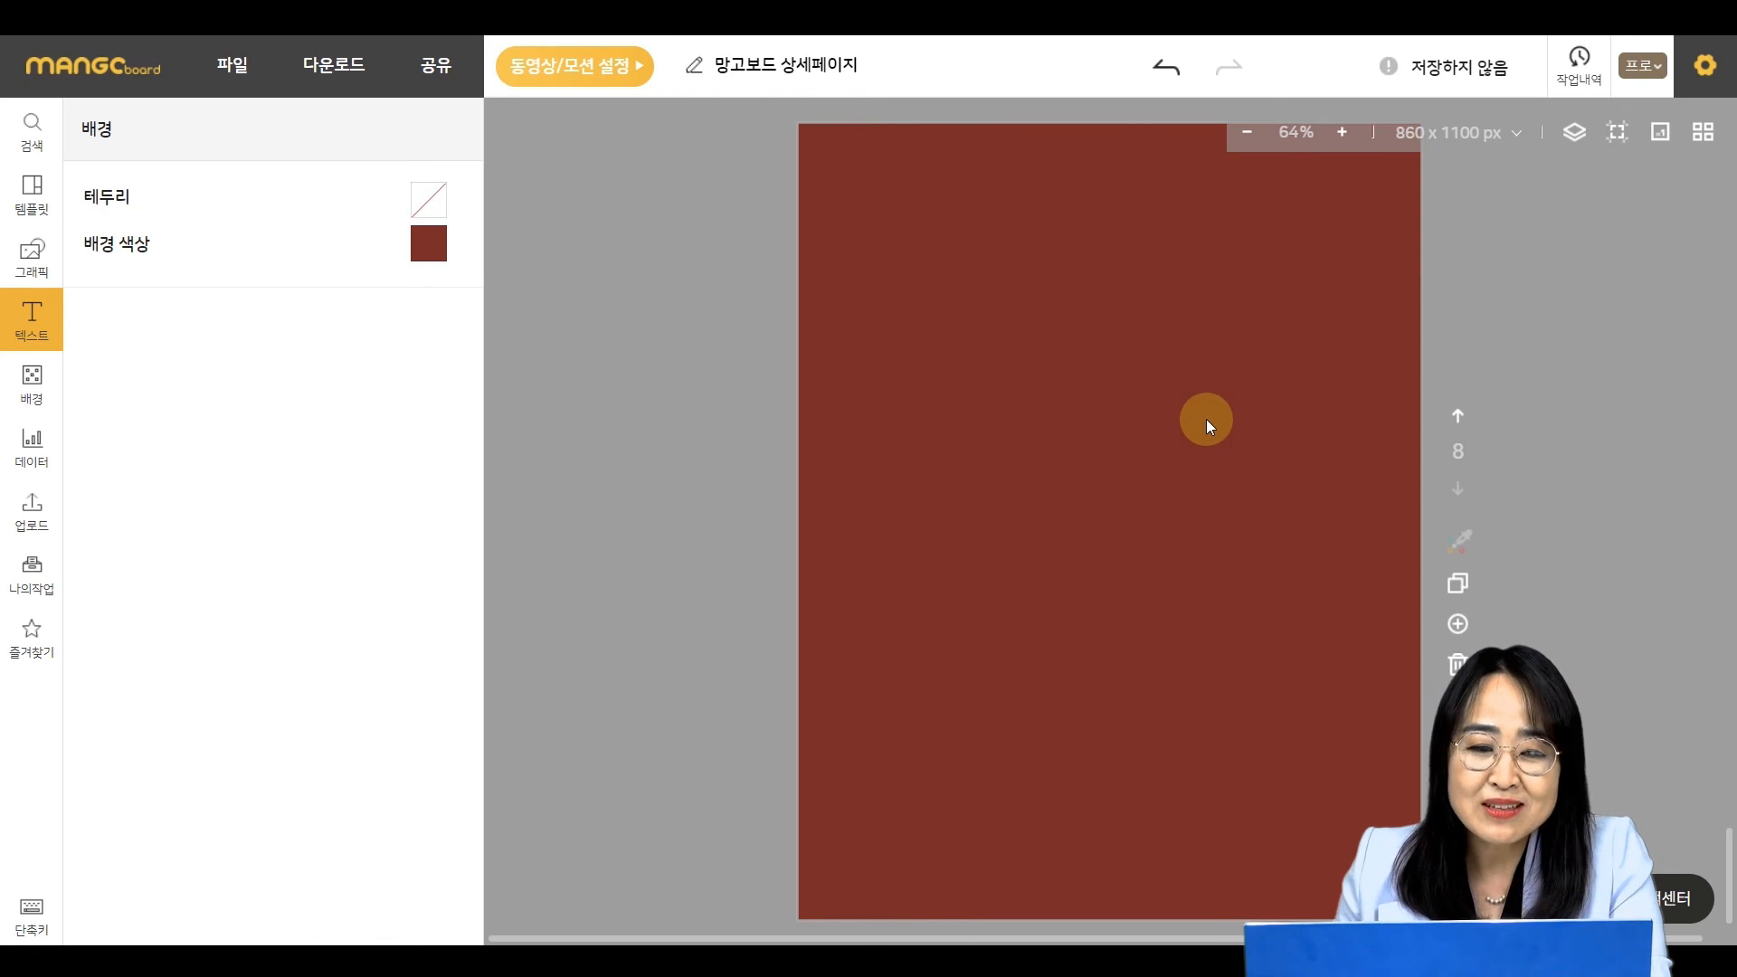
- Add a title text in the upper part of the dark red page, reword it to "인기 아이템" and select it
left_click(29, 314)
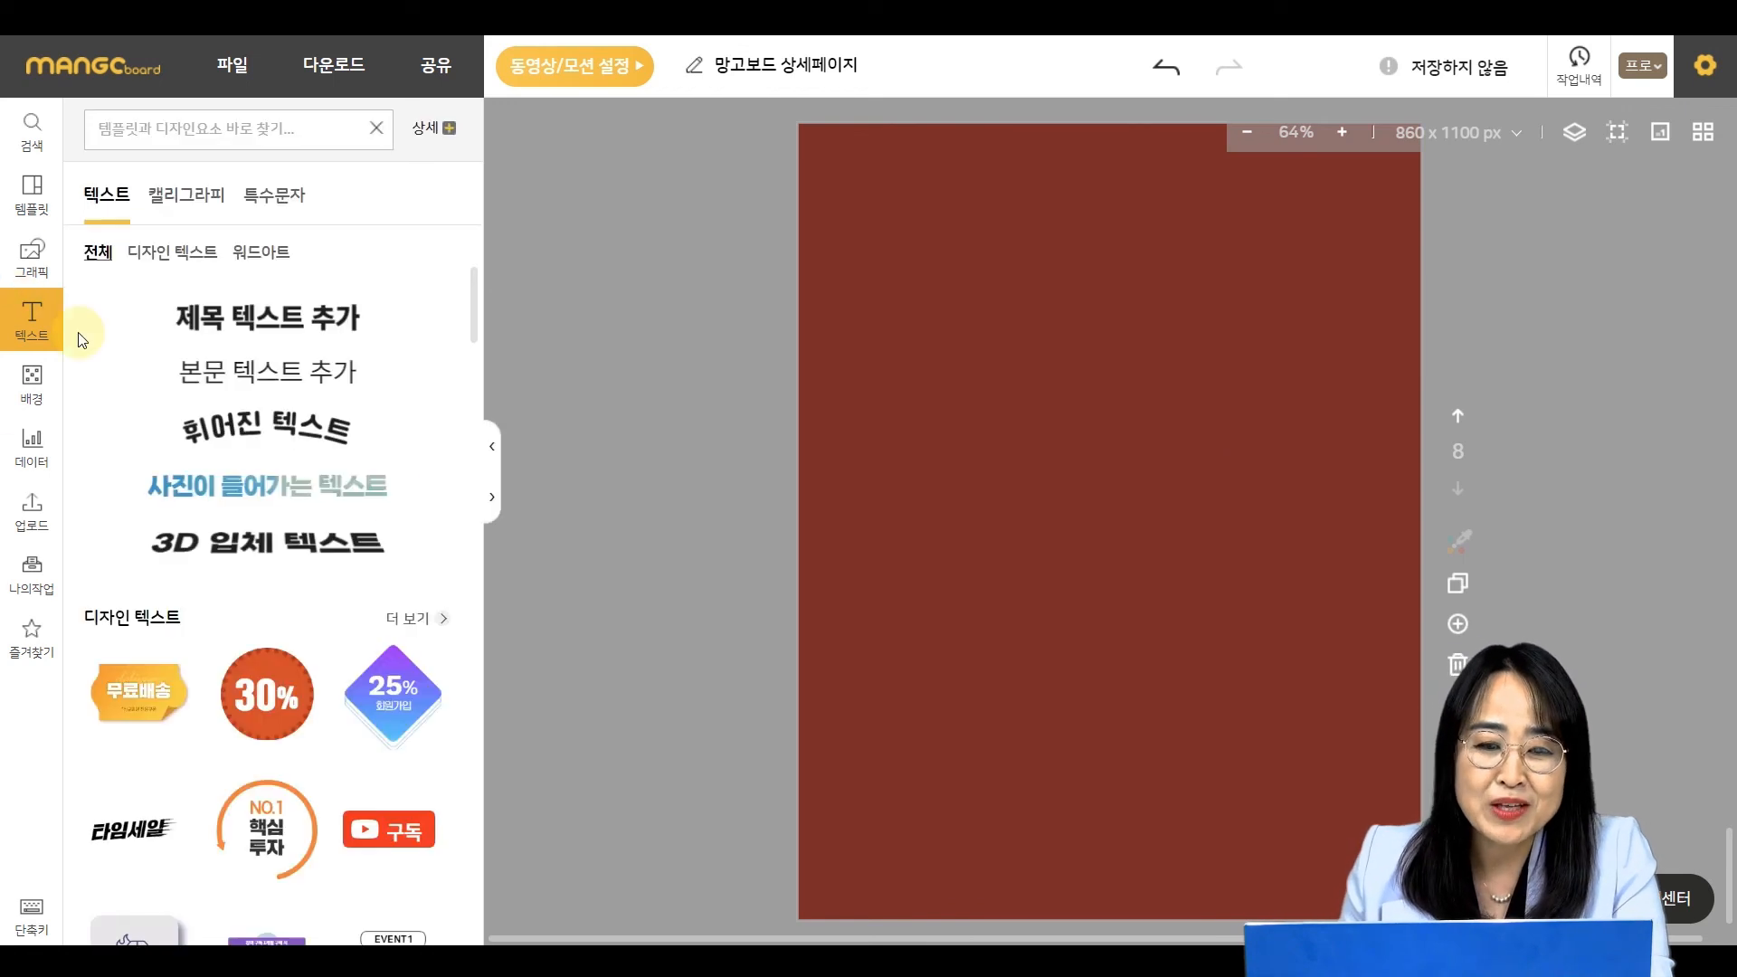
left_click(229, 312)
left_click_drag(1143, 528, 1137, 349)
double_click(1140, 352)
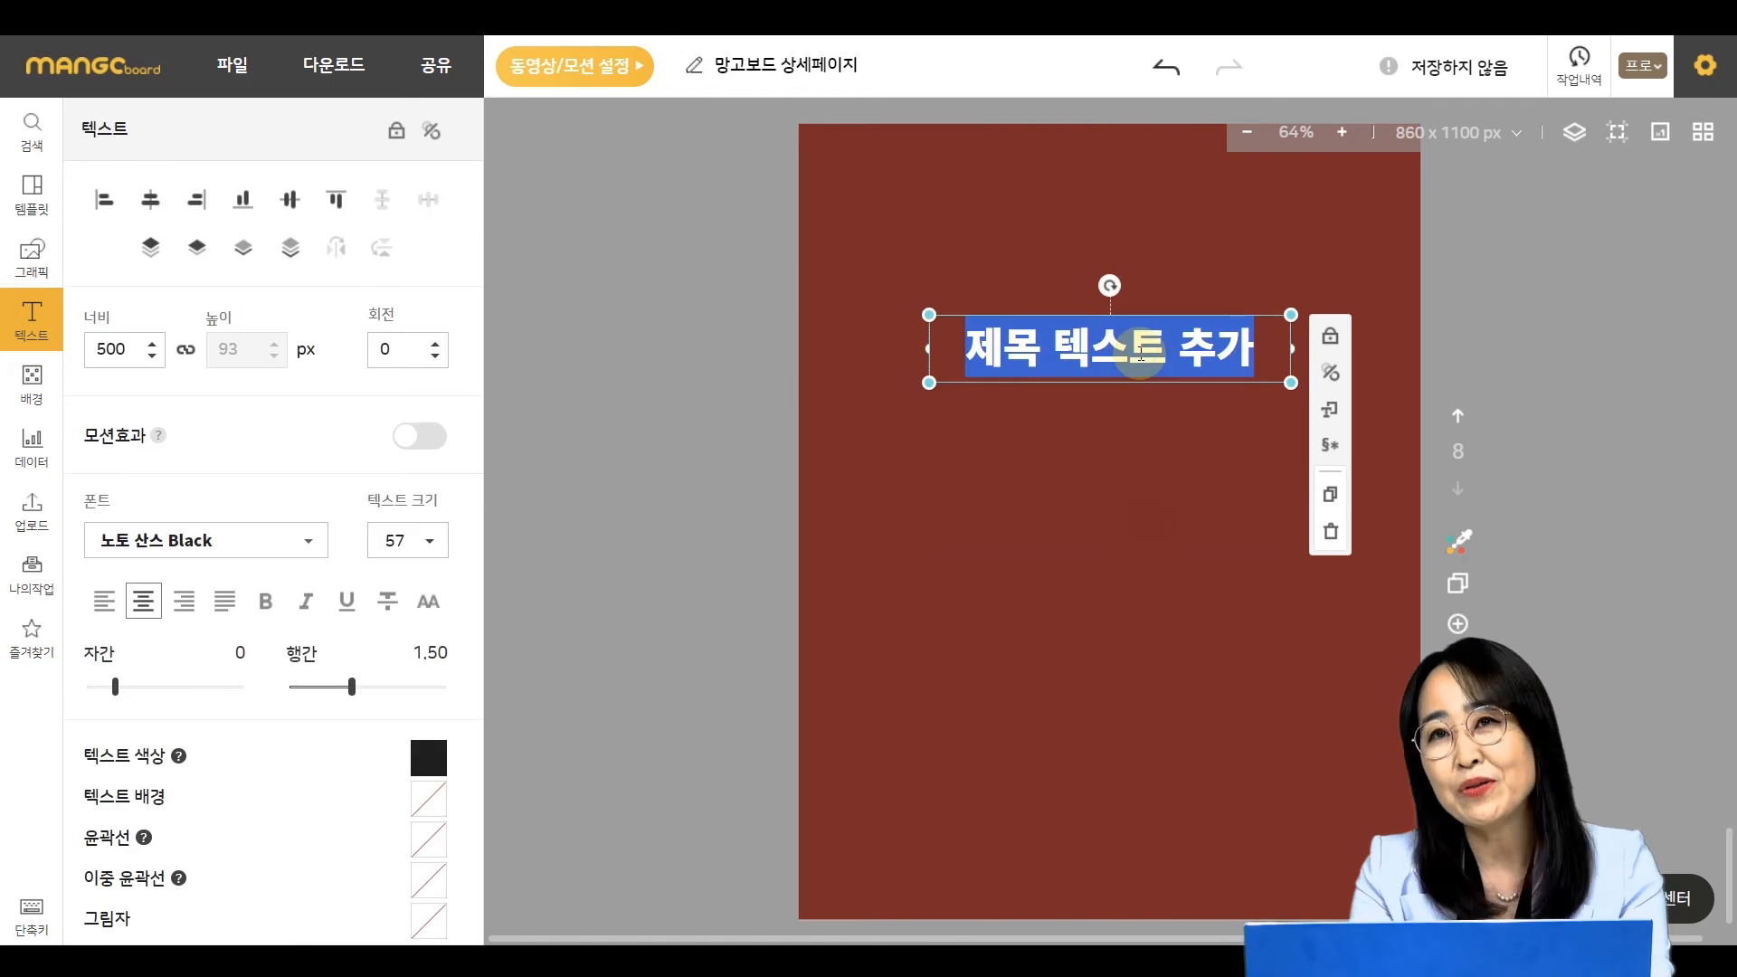
type("인기 아이테")
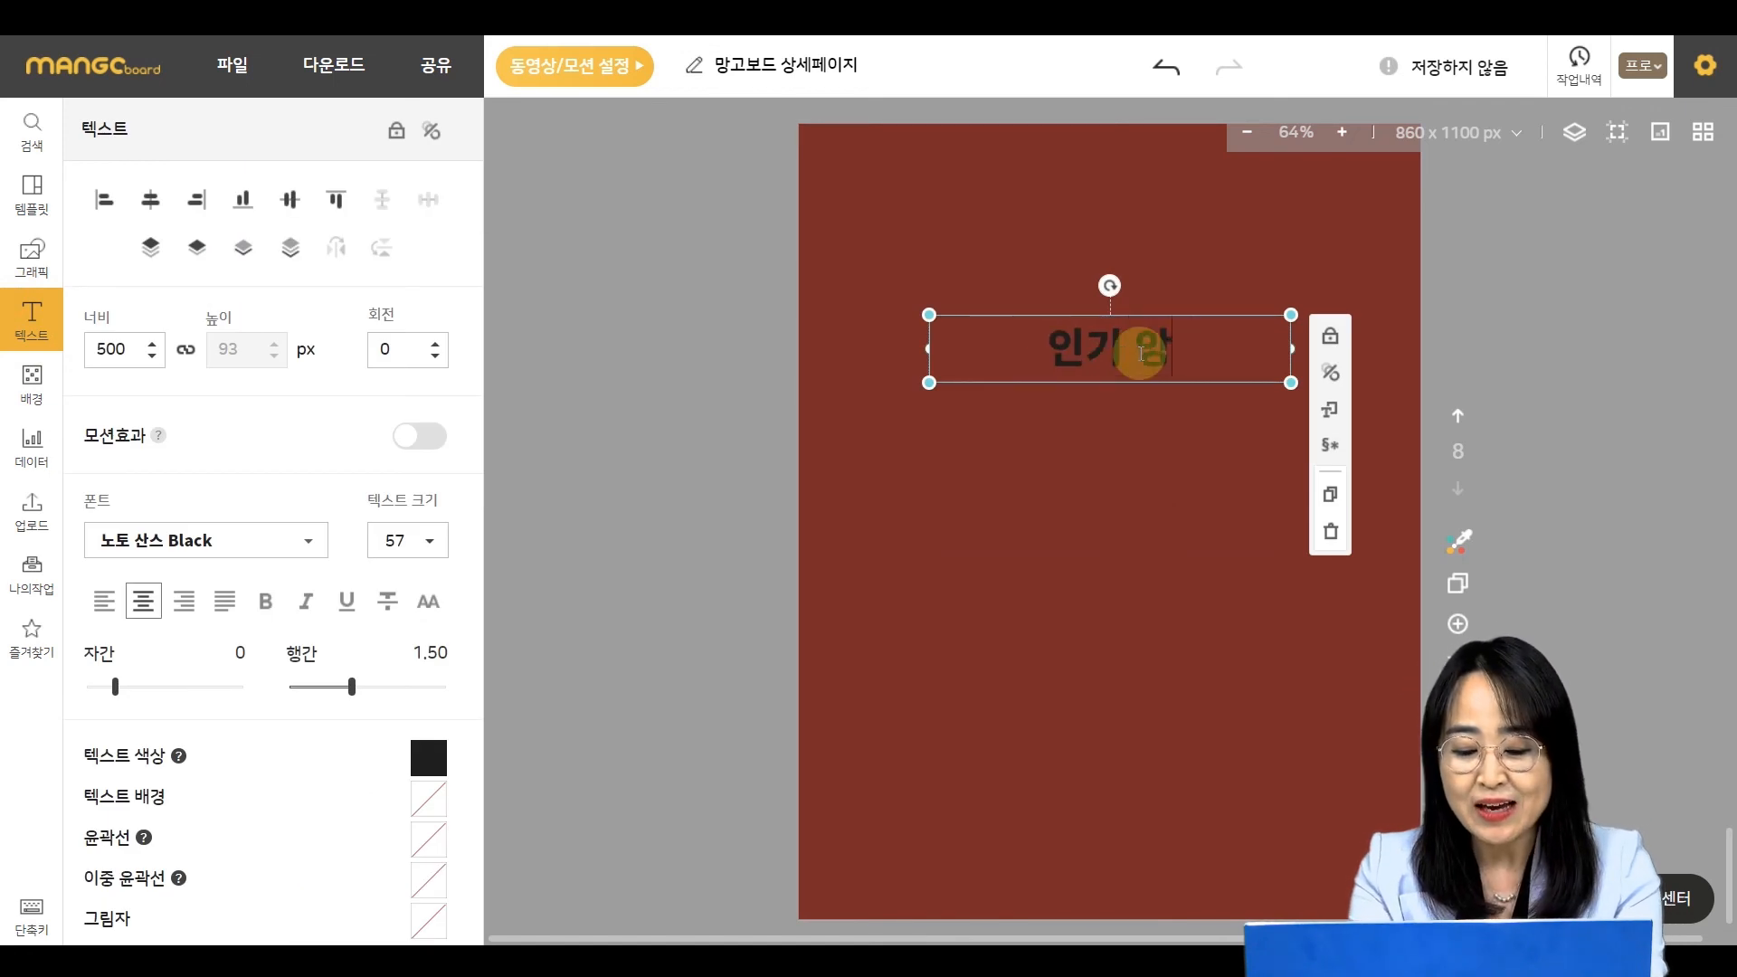
type("ㅁ")
left_click(1039, 422)
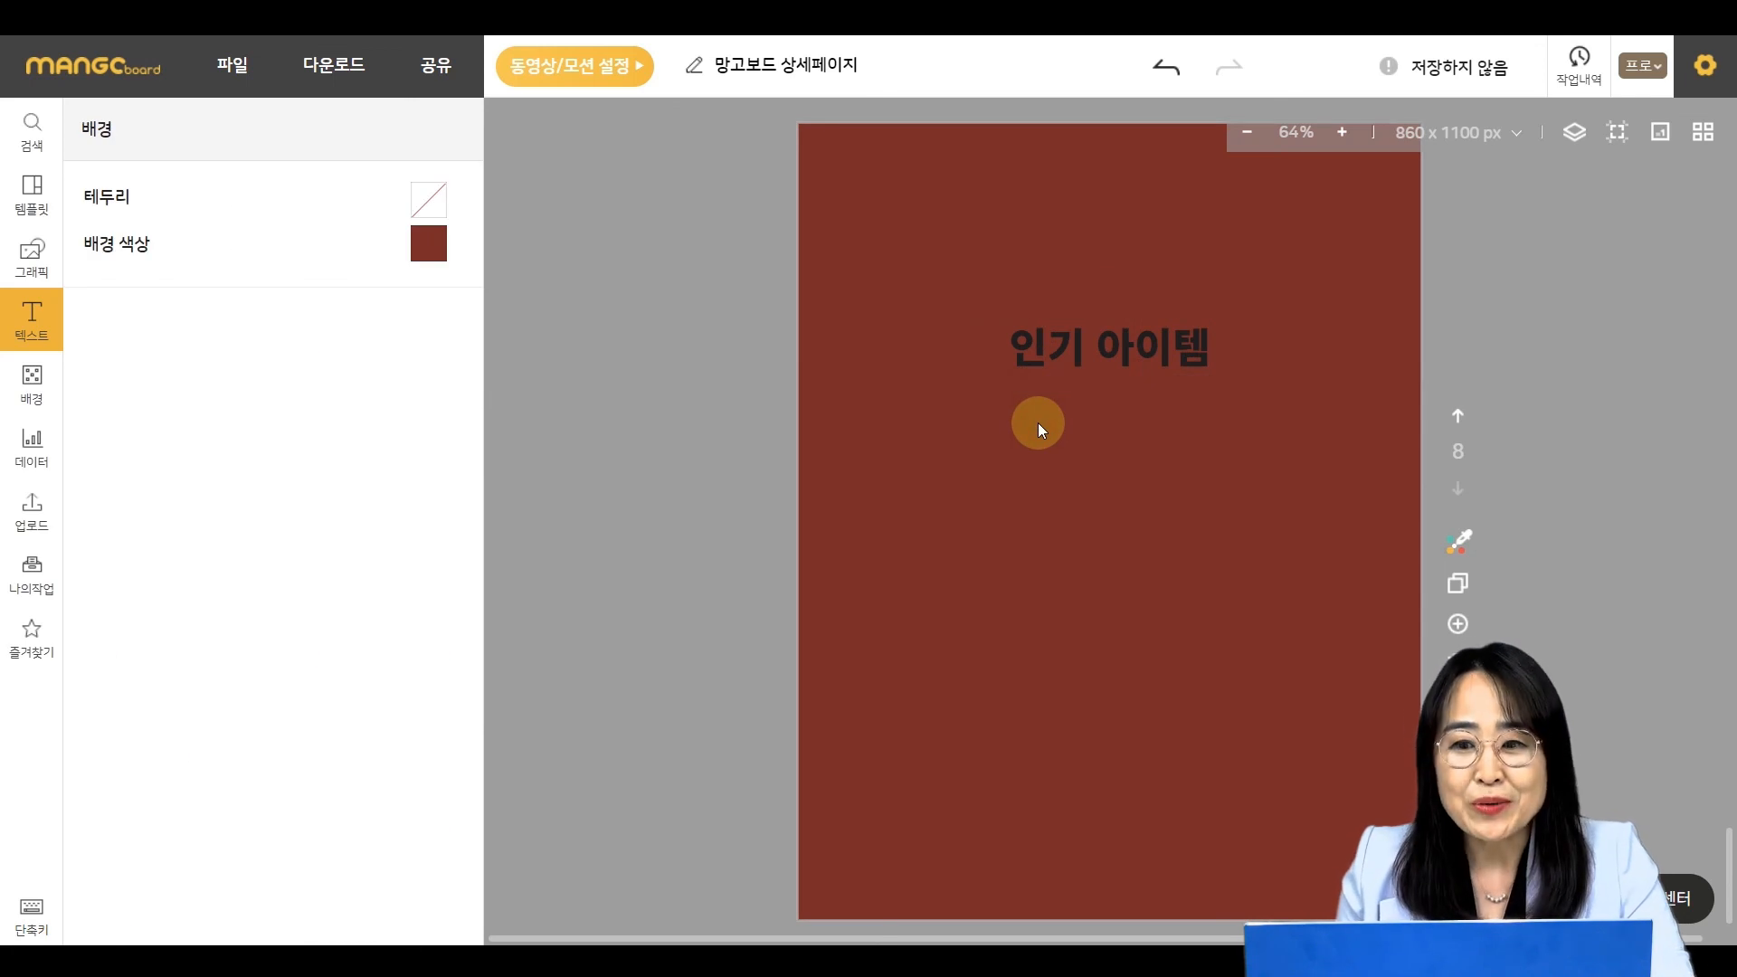
left_click(1144, 362)
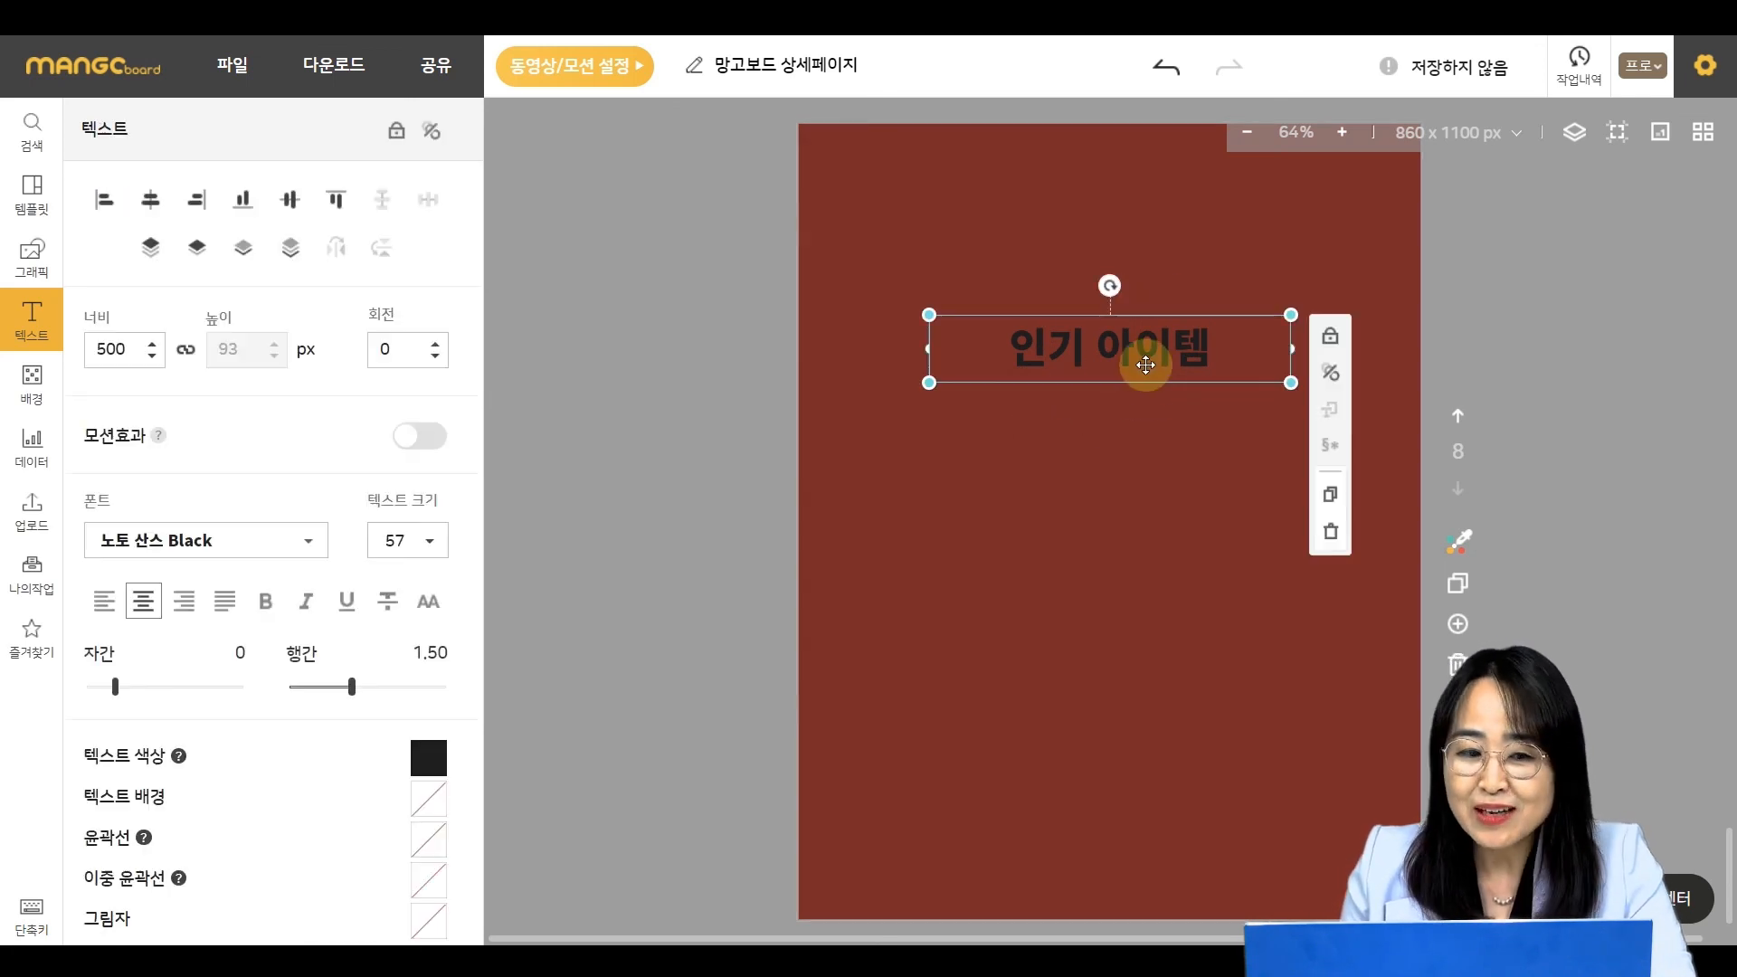
- Browse the body-text and 명조 font styles and change the title's font to 락 세리프 EB
left_click(305, 540)
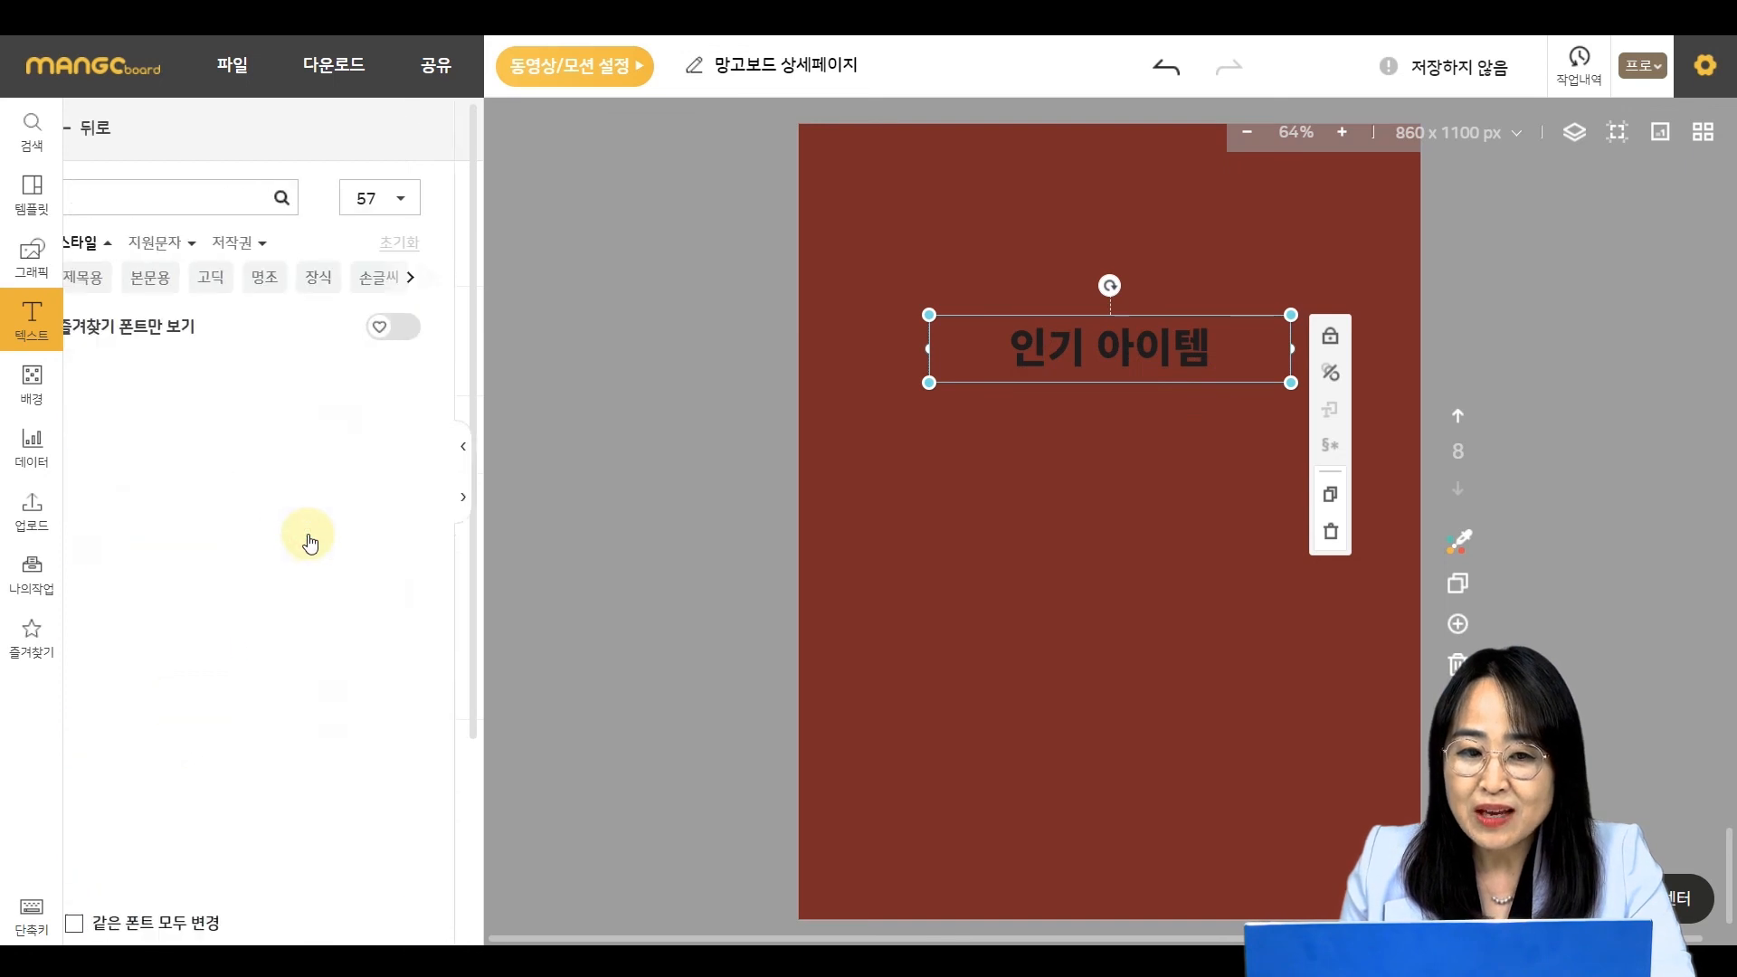
left_click(179, 277)
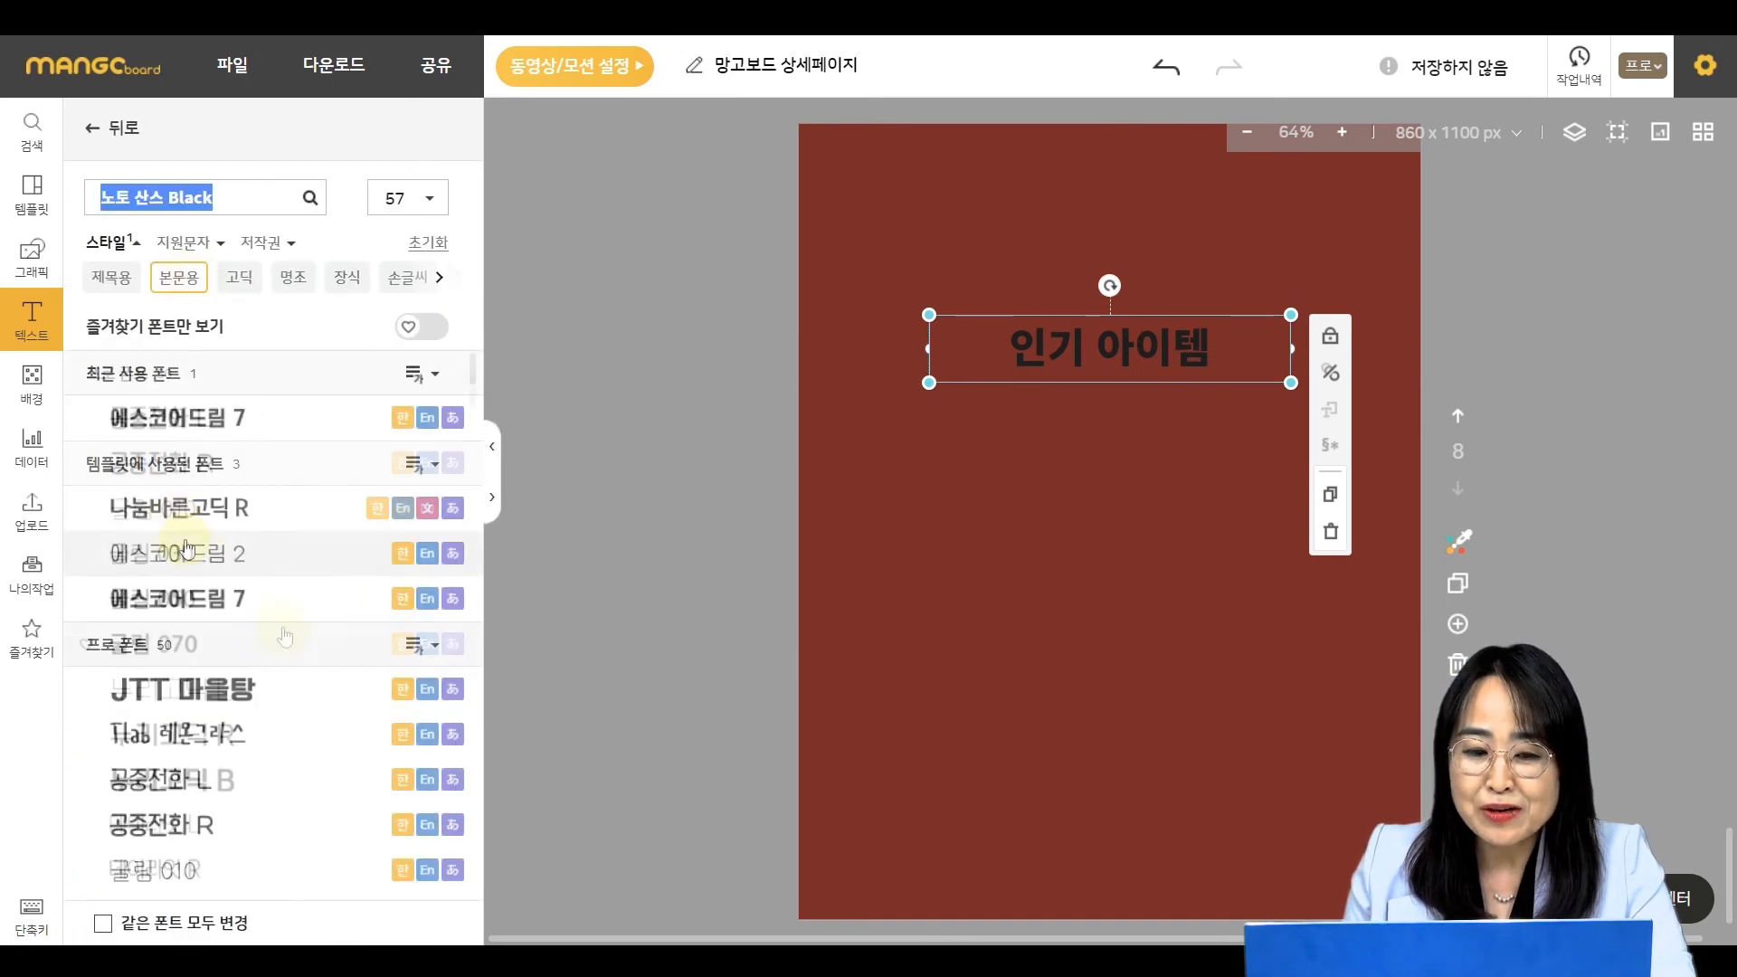
scroll(227, 588, "down", 10)
left_click(287, 277)
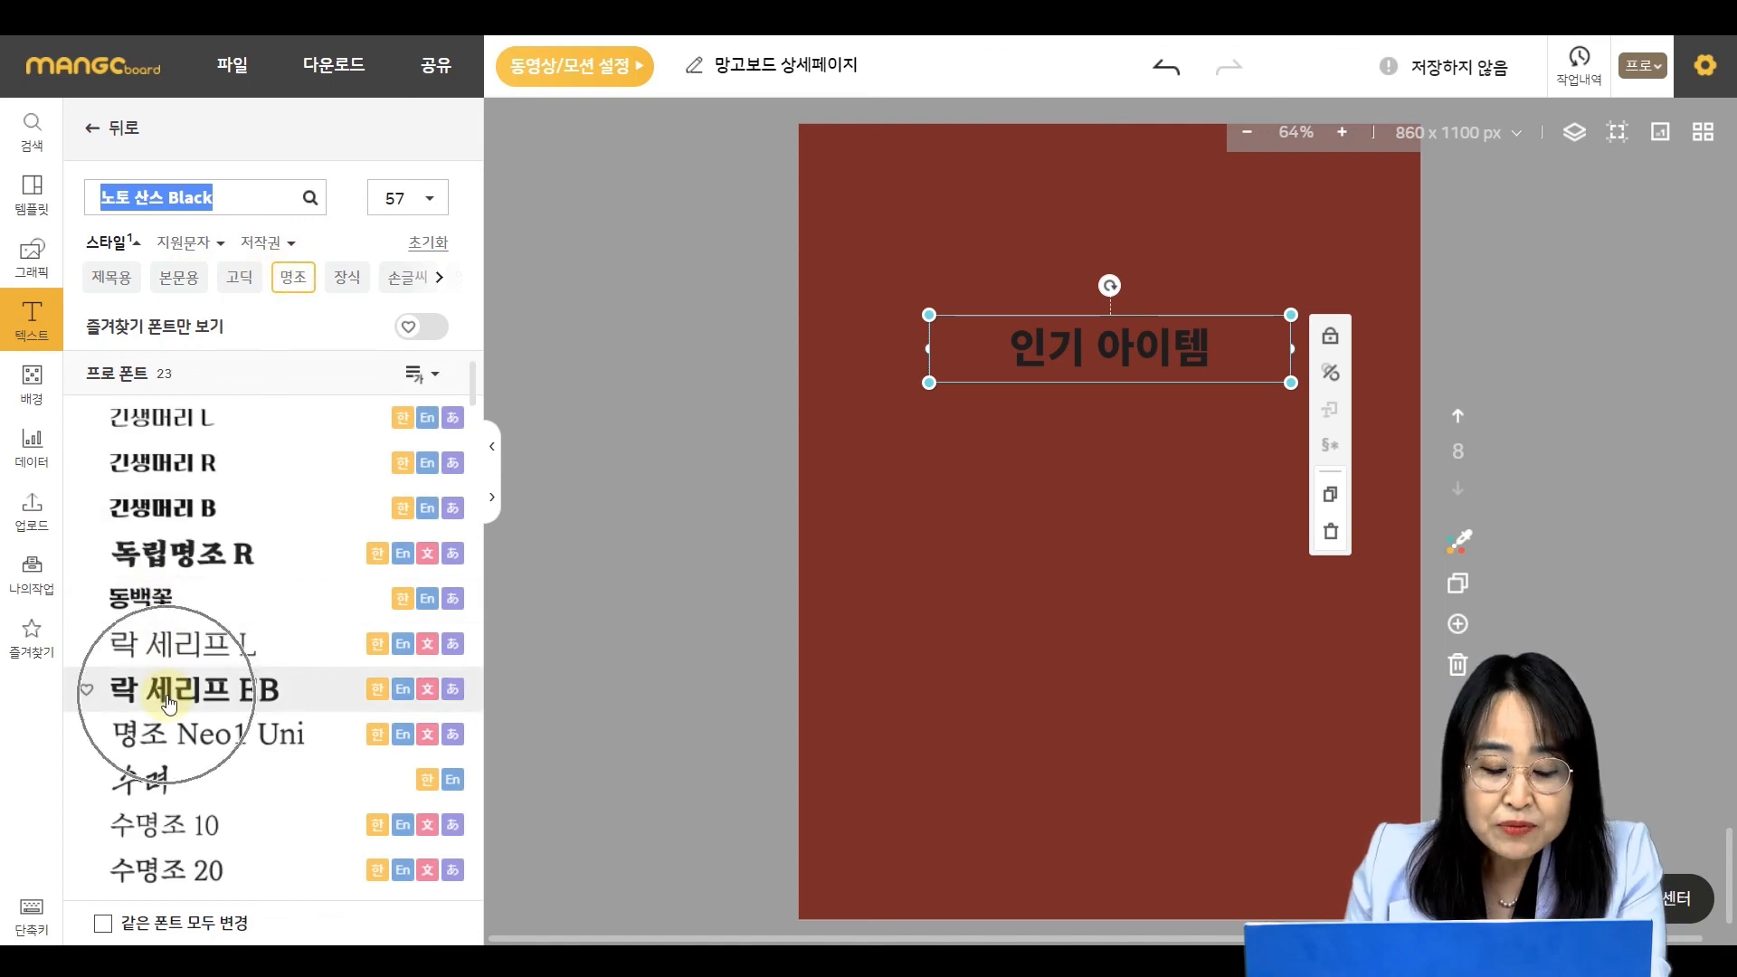
left_click(168, 703)
left_click(1087, 653)
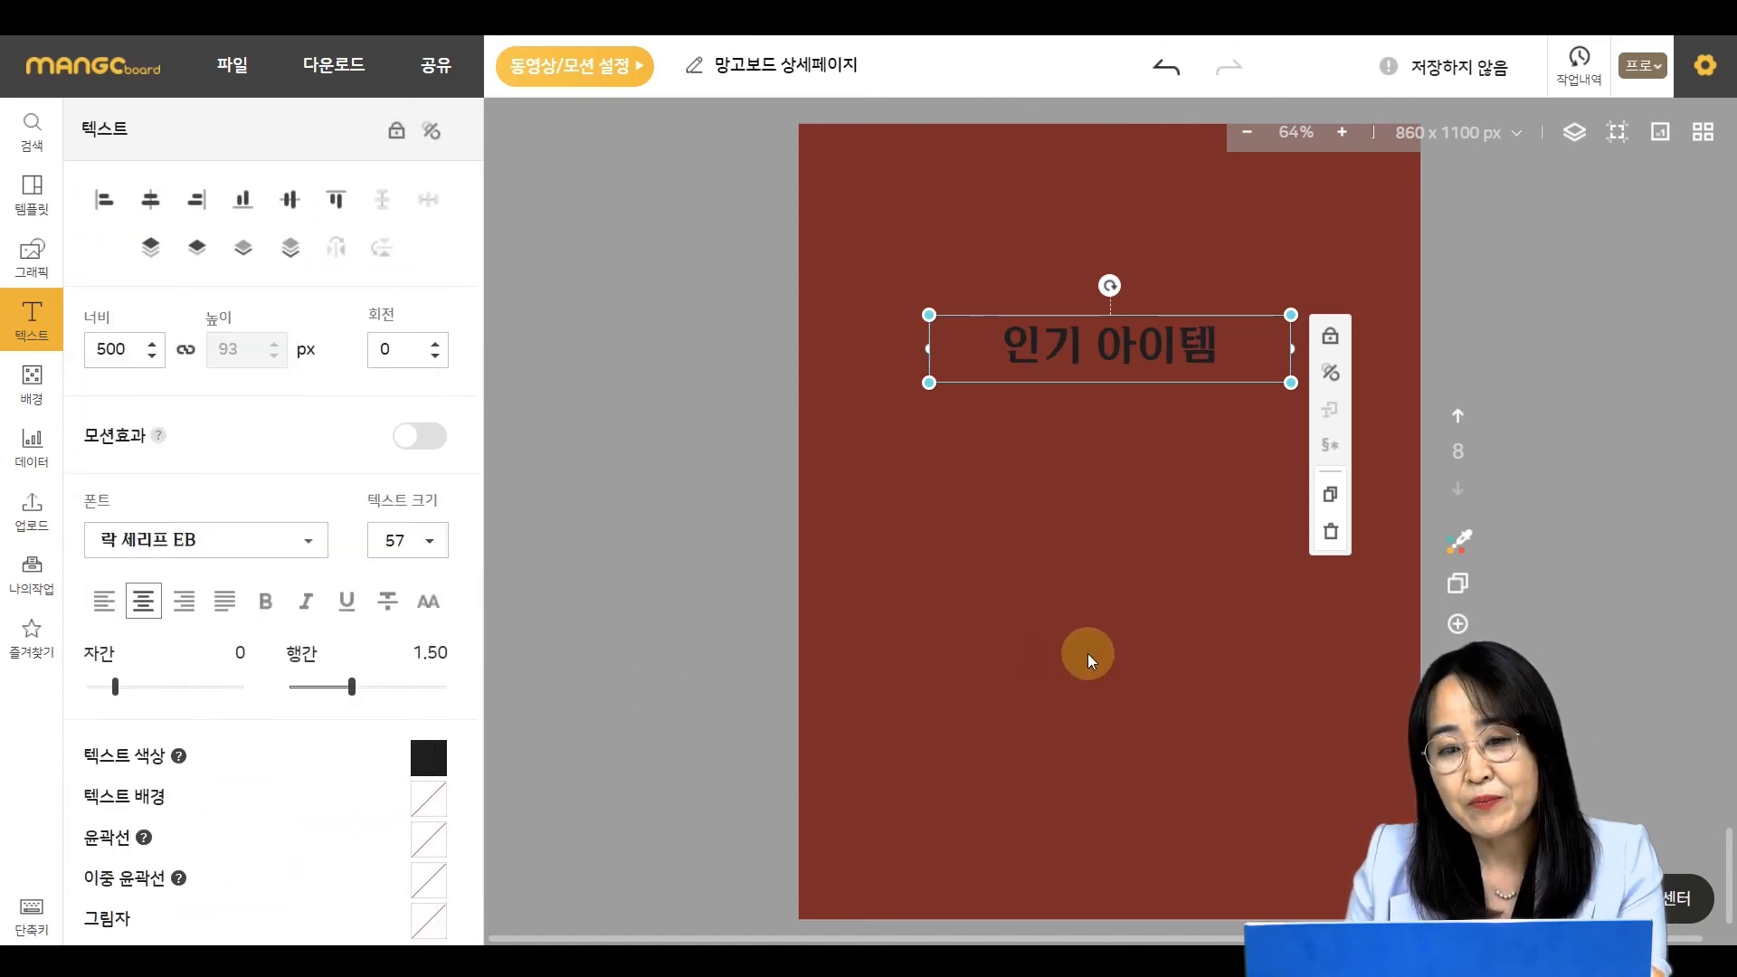
left_click(1086, 630)
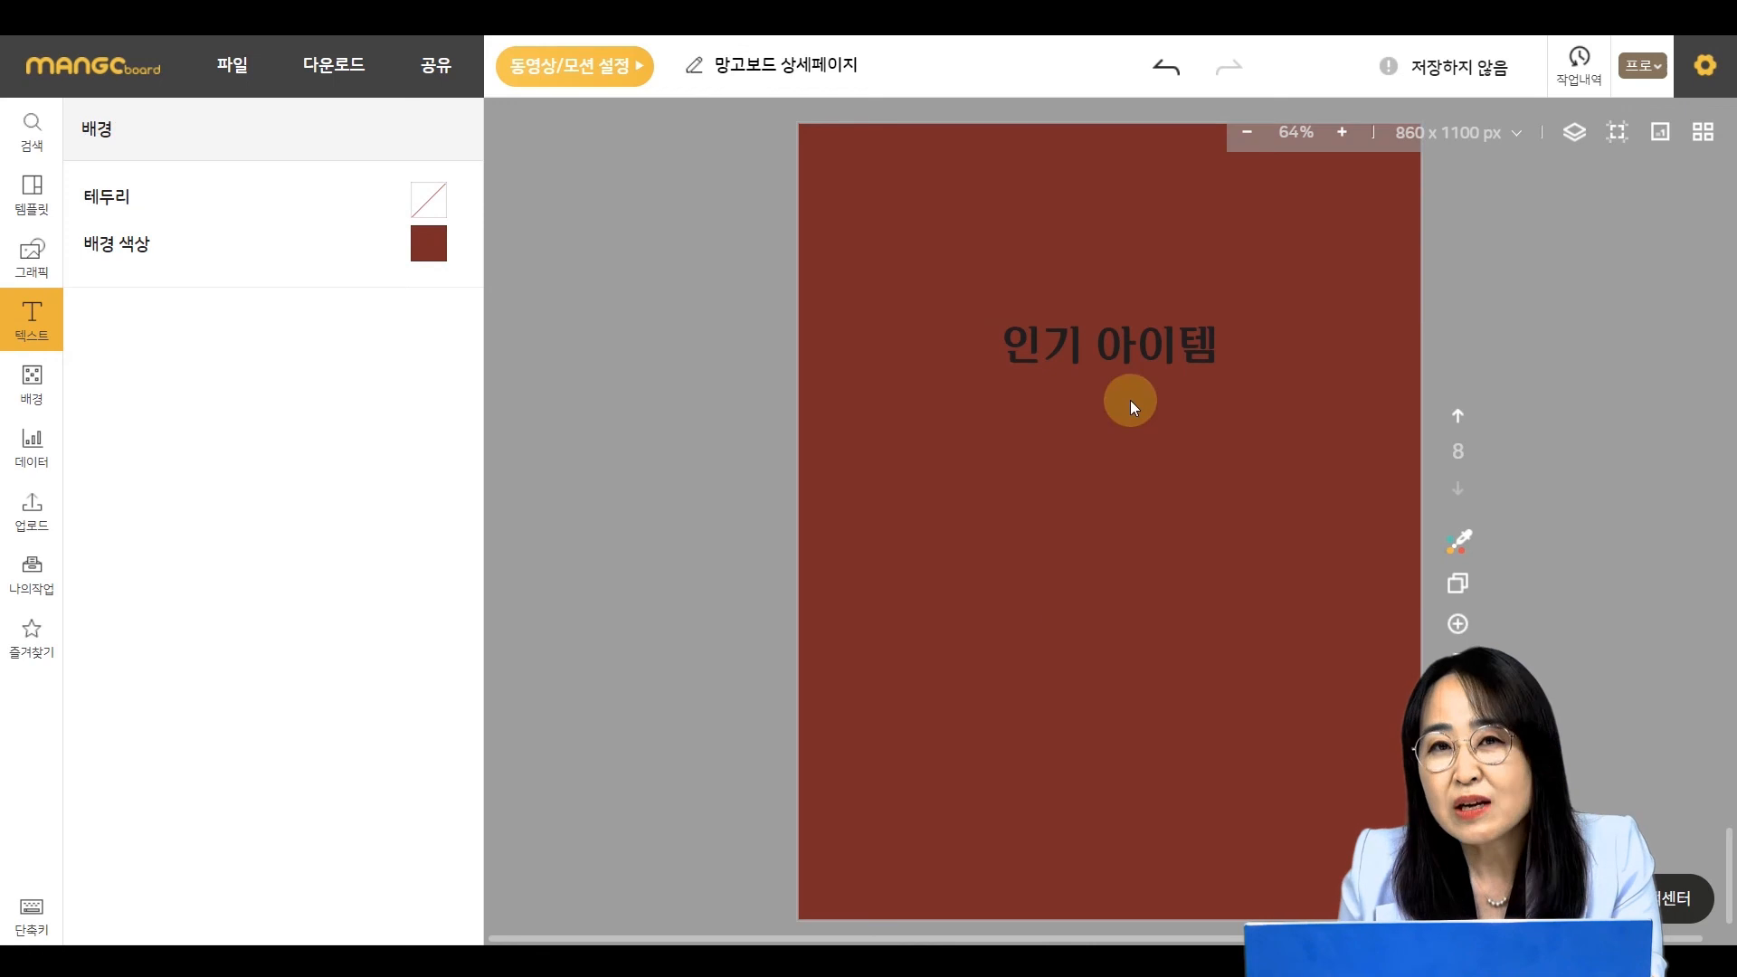
- Try solid white from the basic palette on the title text, and change it to pale yellow #fff3c8
left_click(1120, 344)
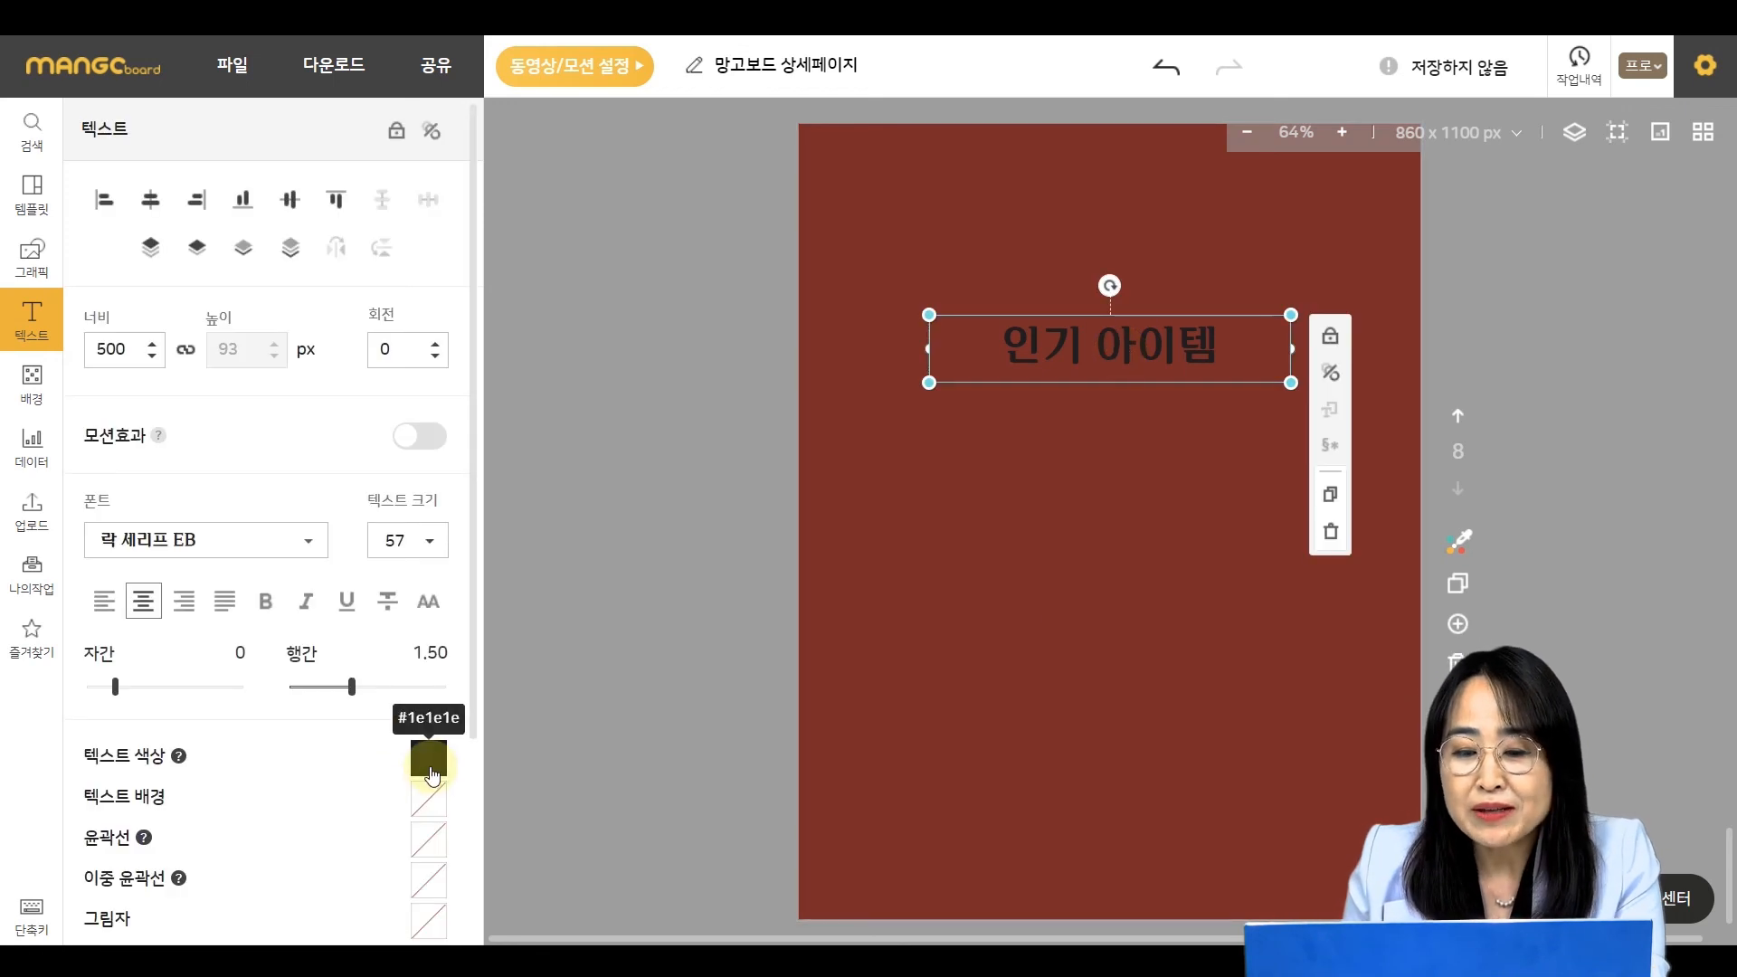
left_click(427, 757)
left_click(534, 541)
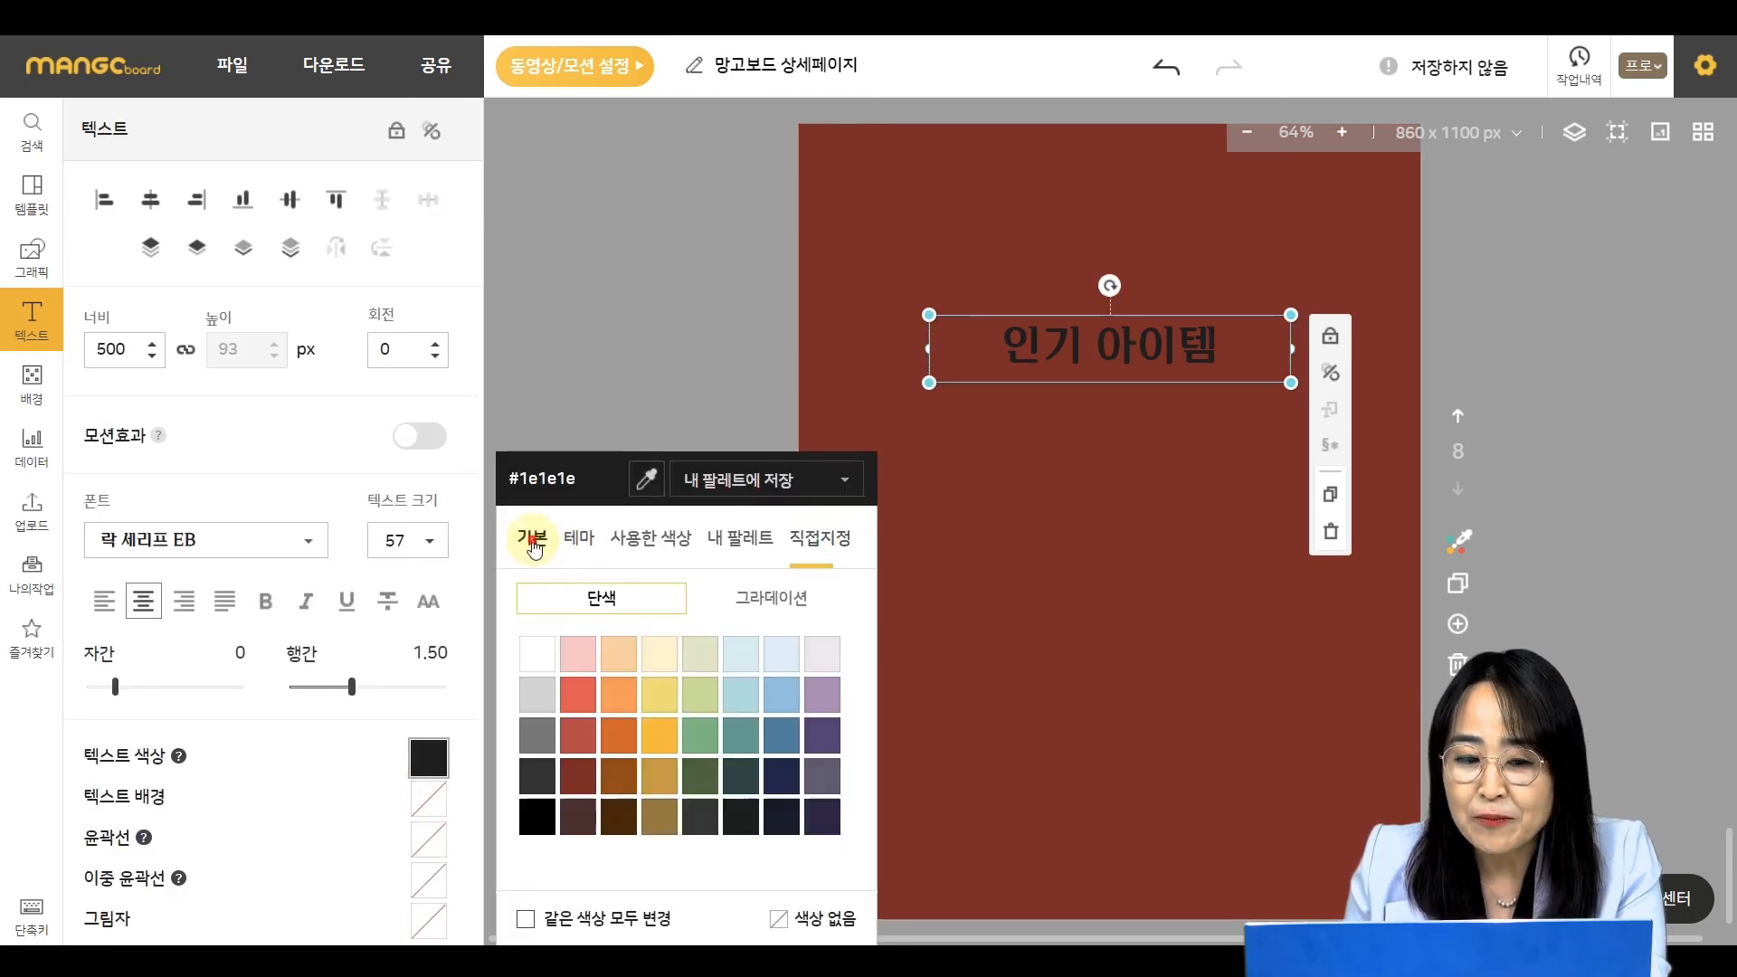
left_click(538, 655)
left_click(645, 652)
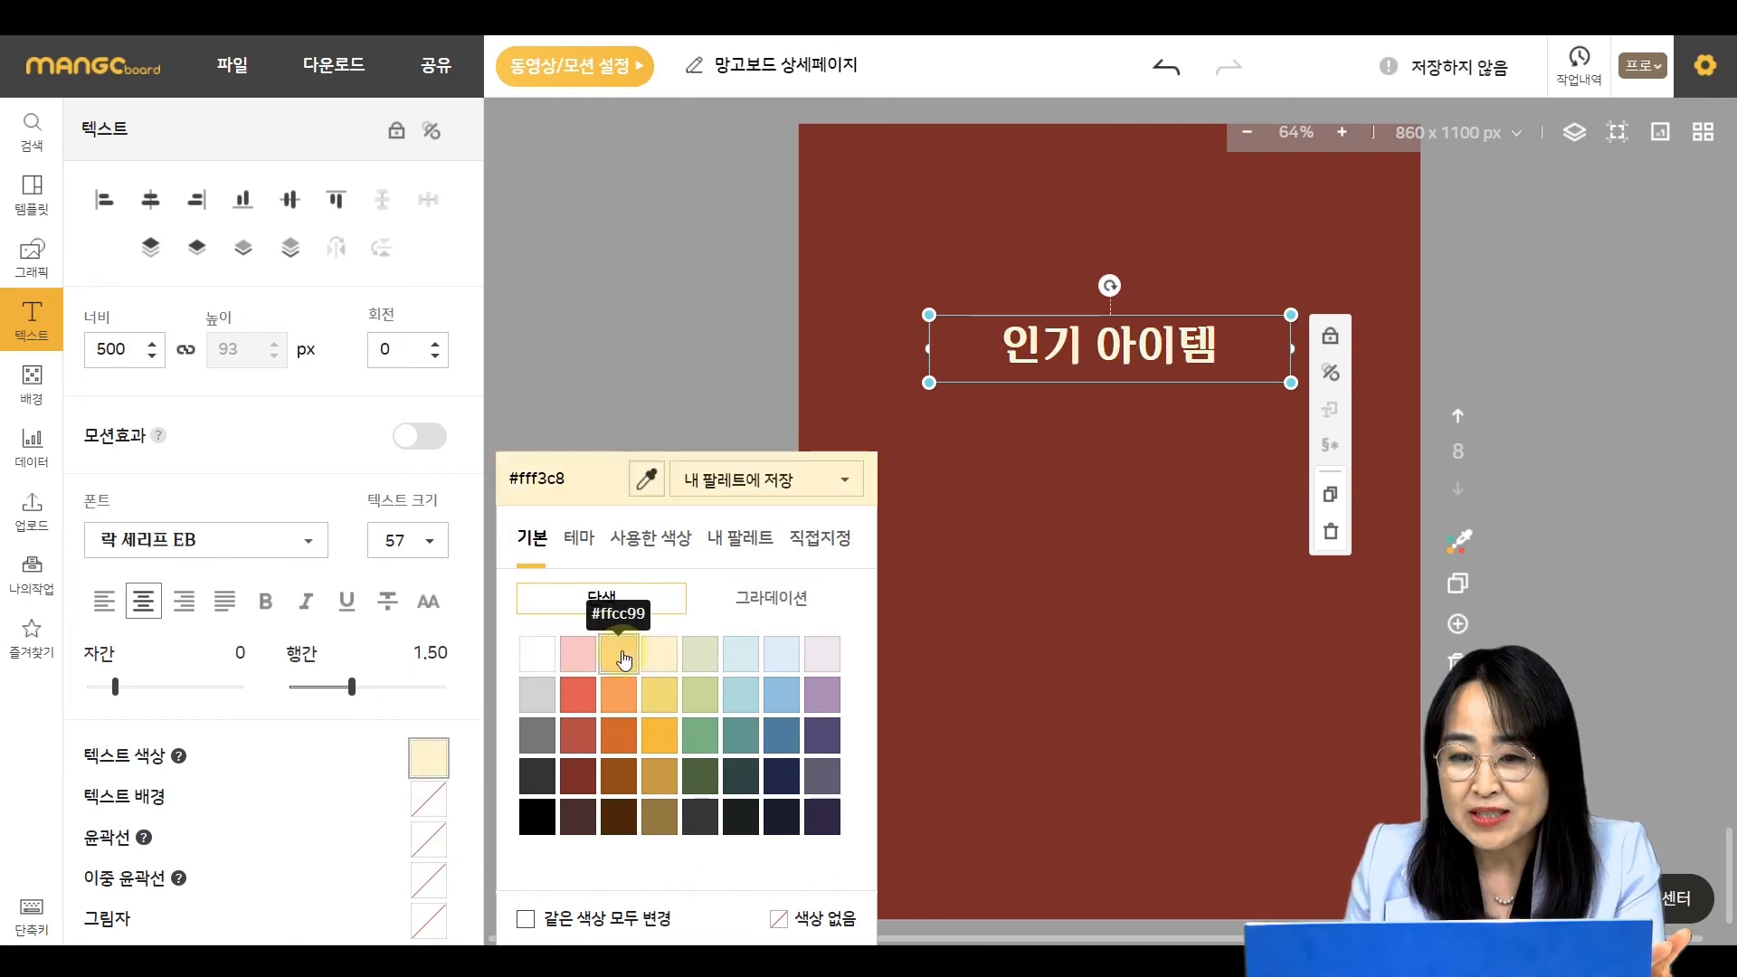
- Try the first gold and first silver theme gradients on the title text, and apply the second, bluish silver text gradient
left_click(790, 602)
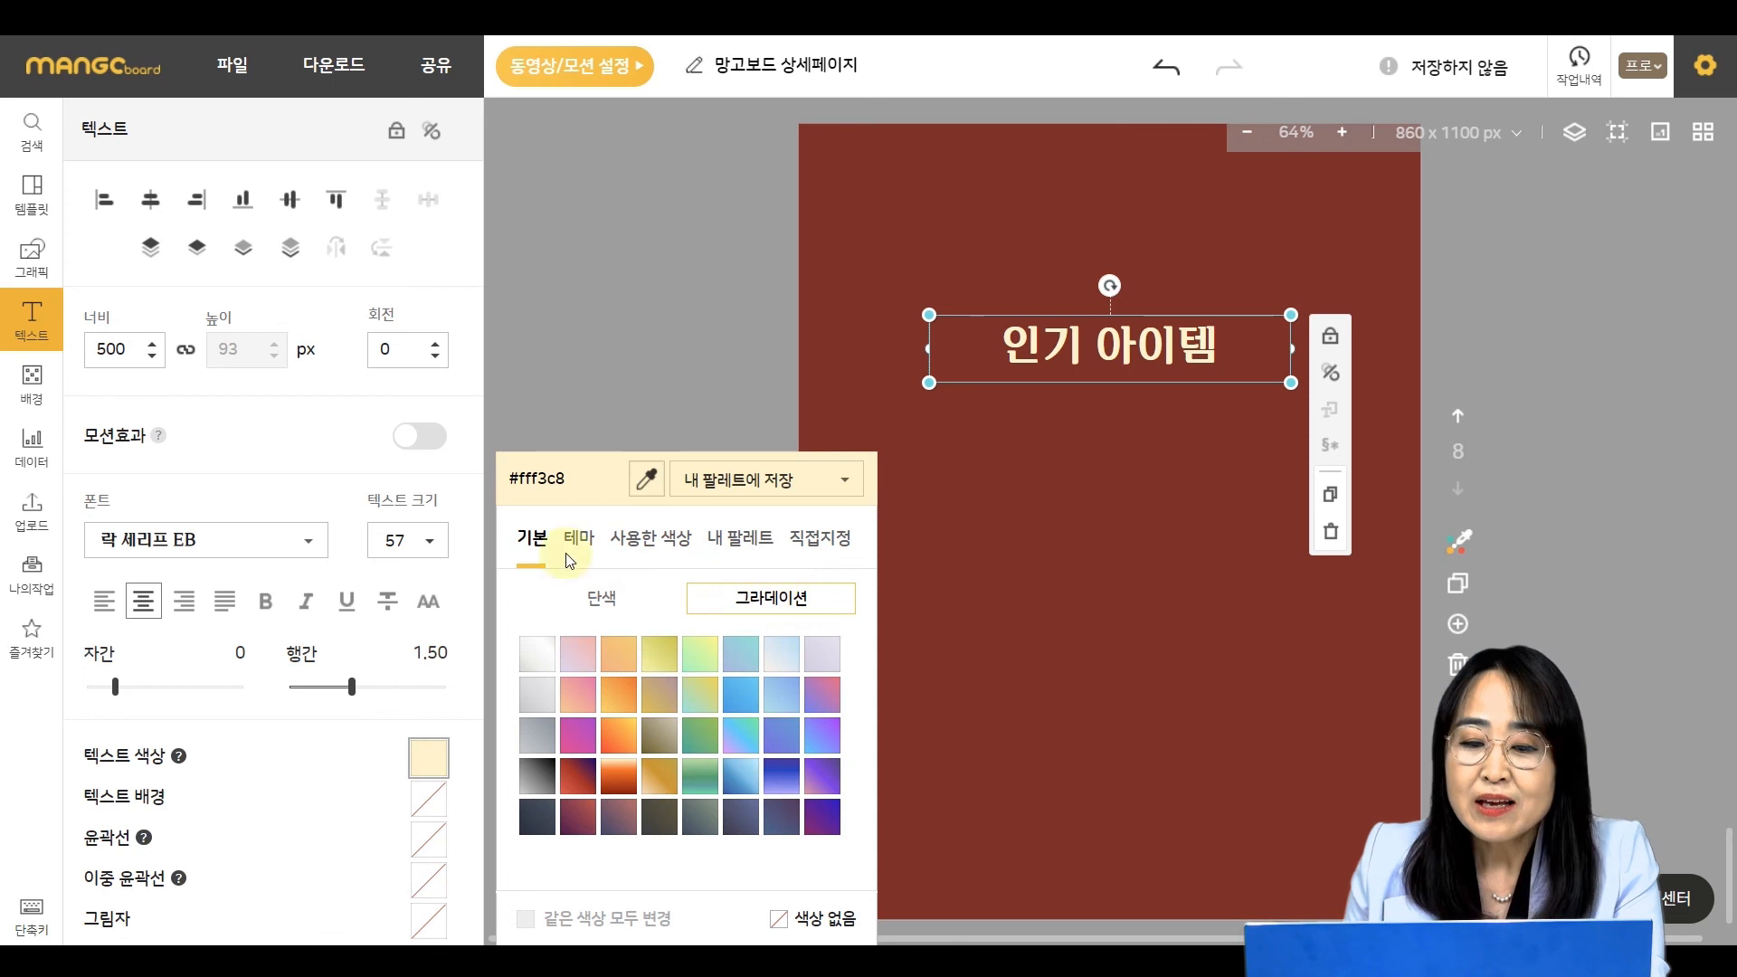
key("ctrl")
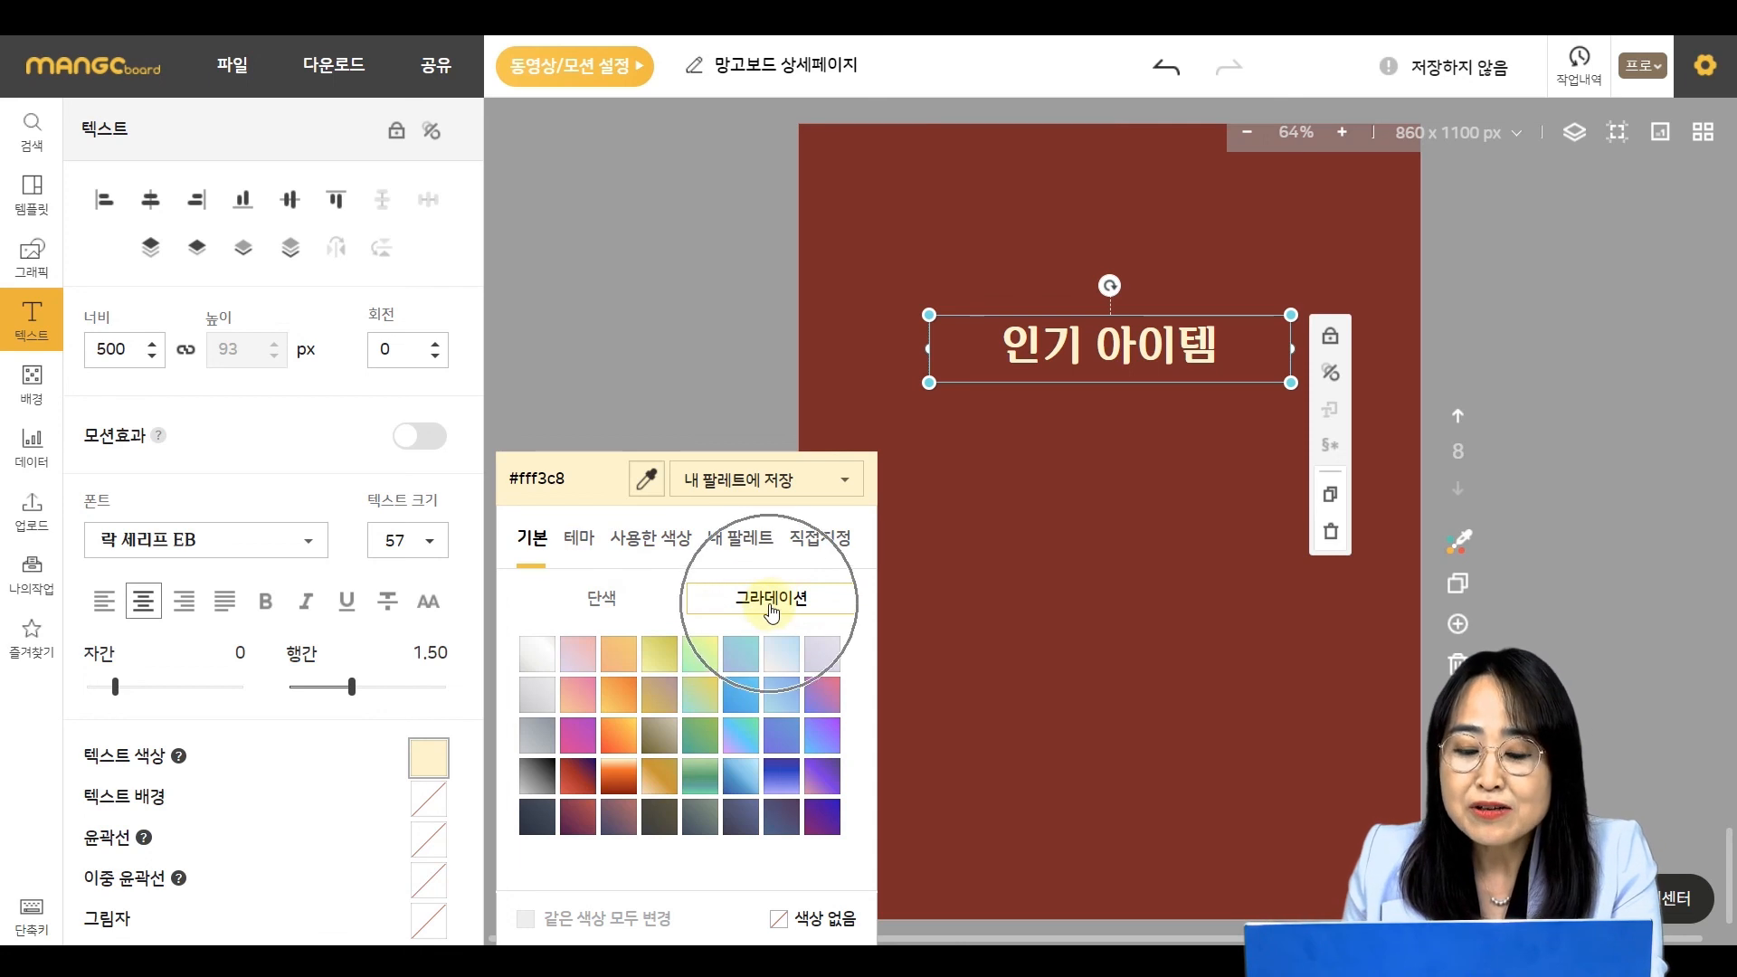
left_click(579, 540)
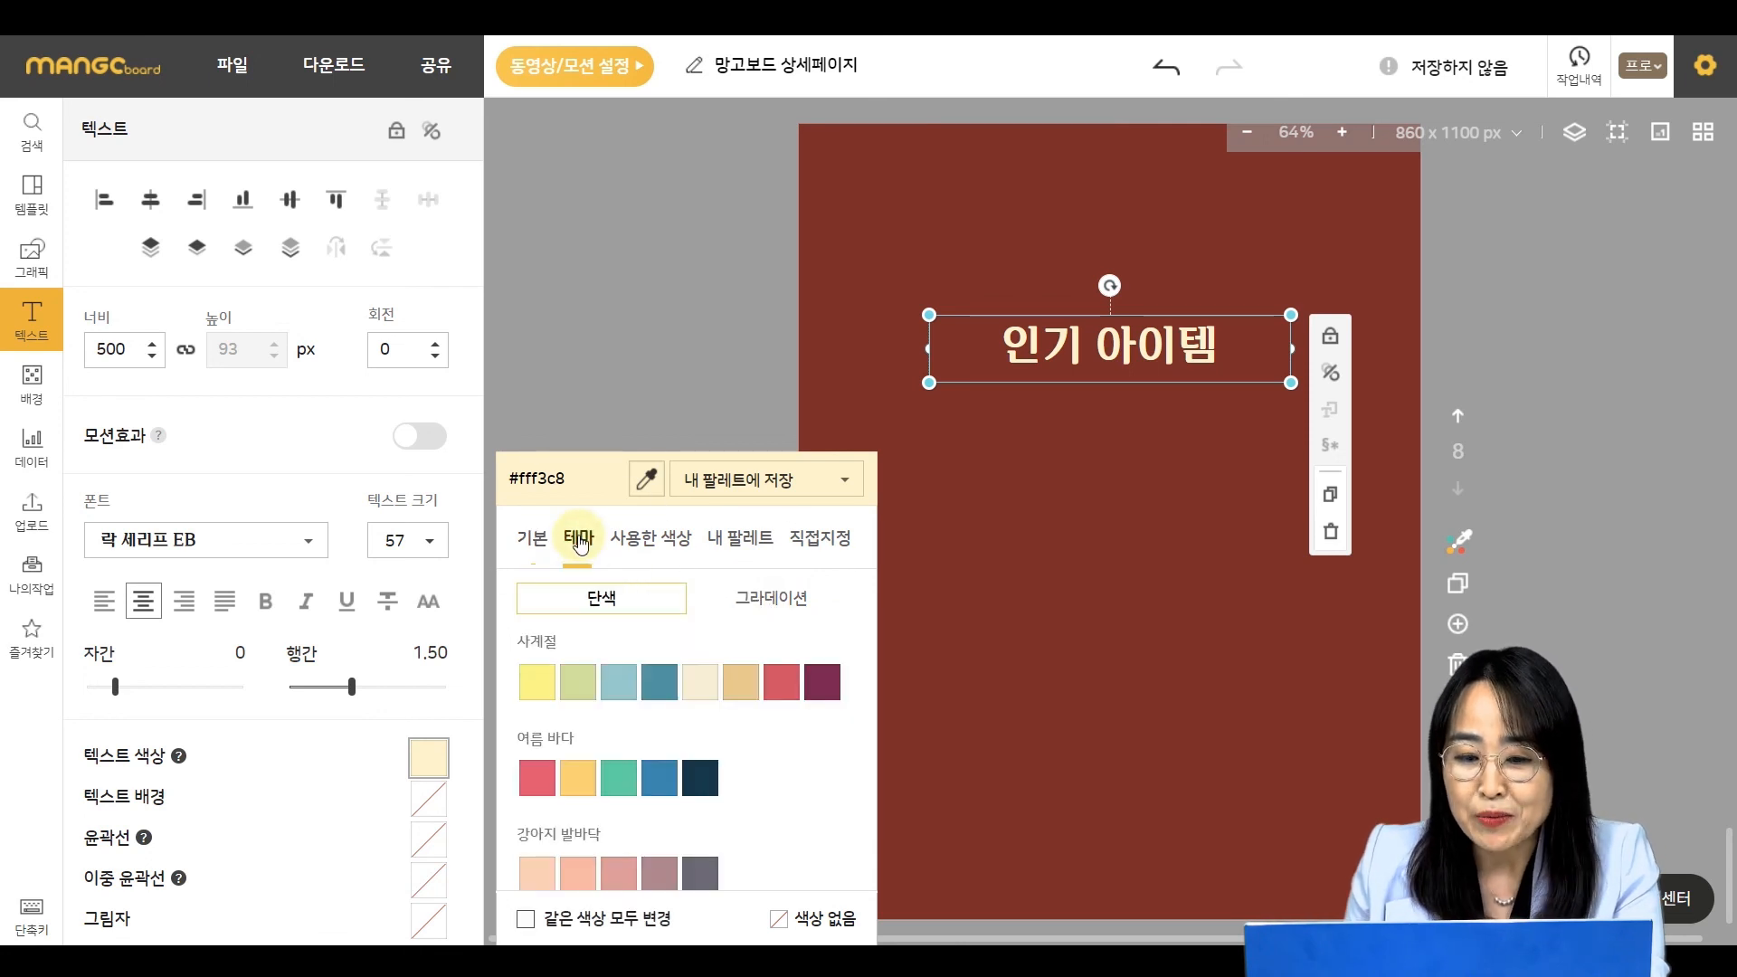
left_click(770, 598)
left_click(554, 695)
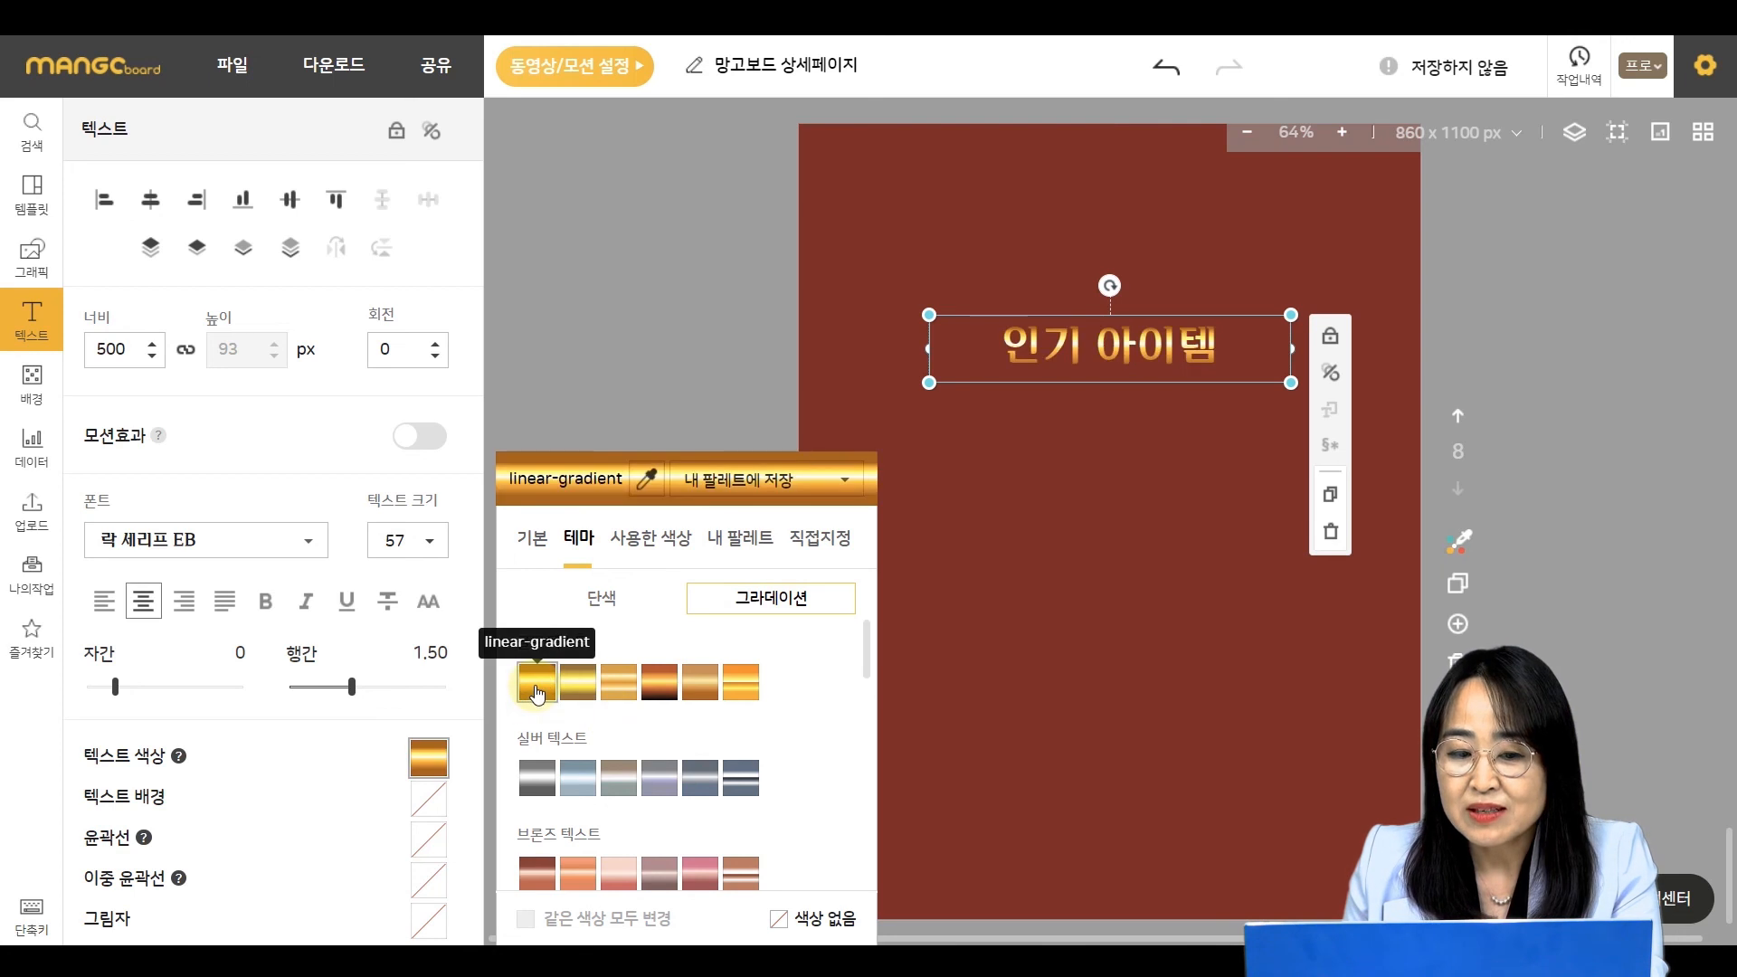
left_click(536, 776)
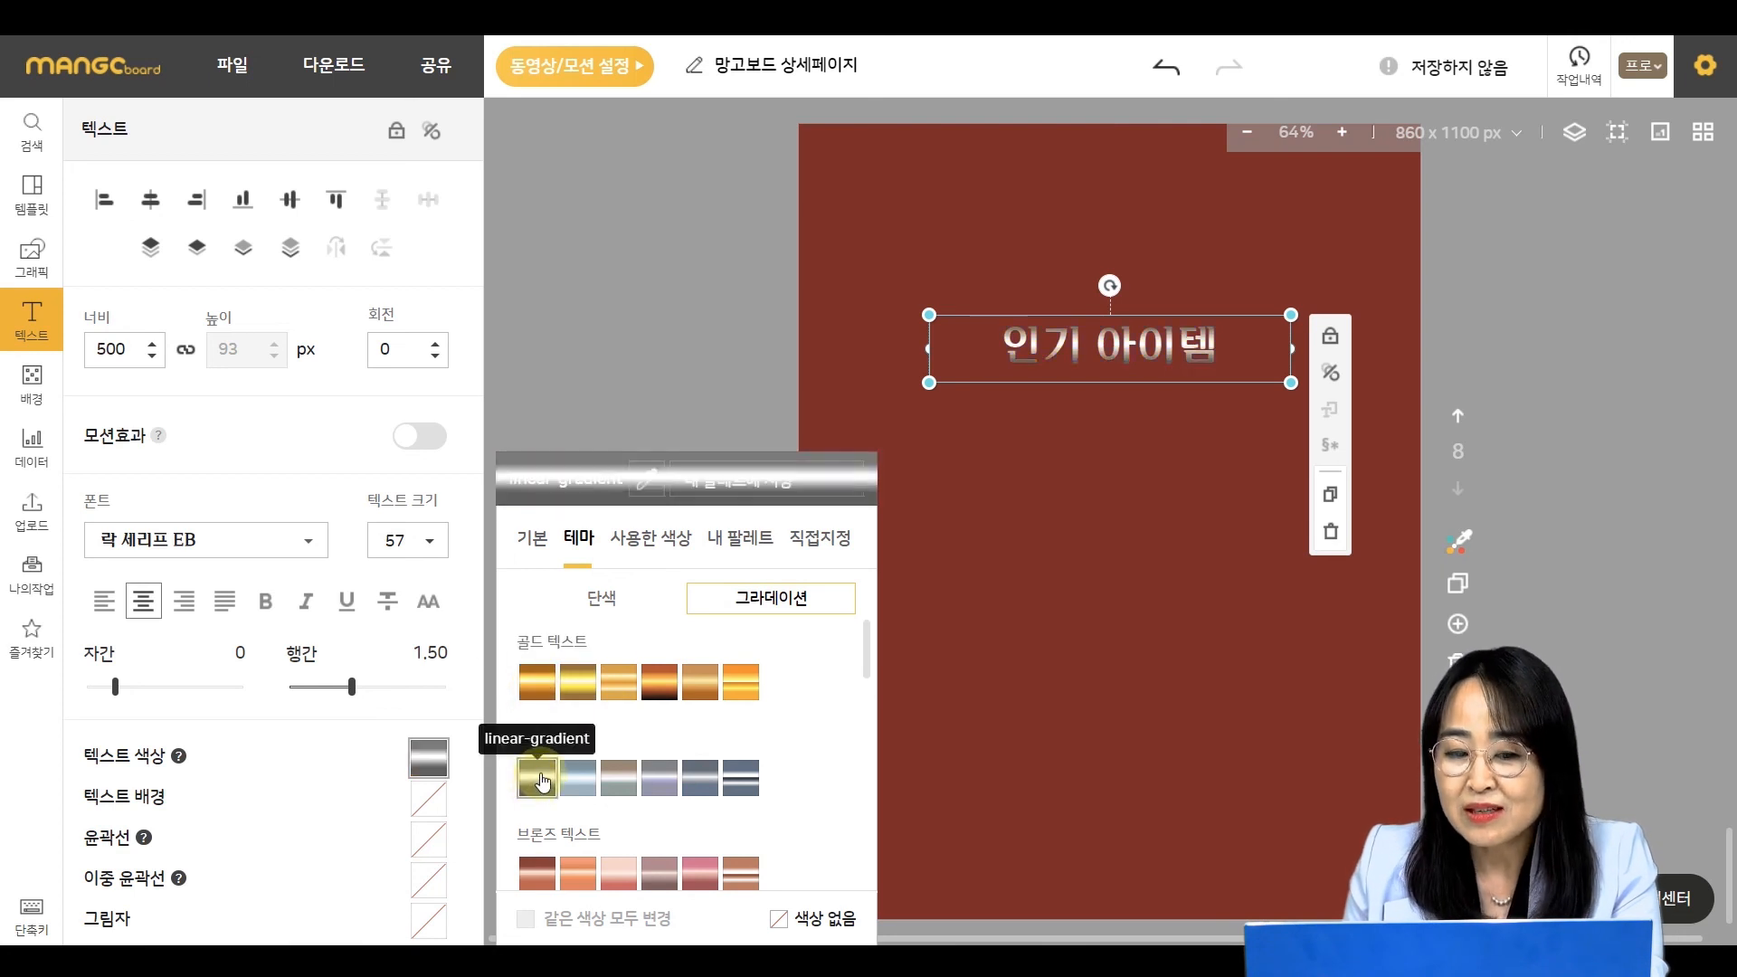
left_click(594, 790)
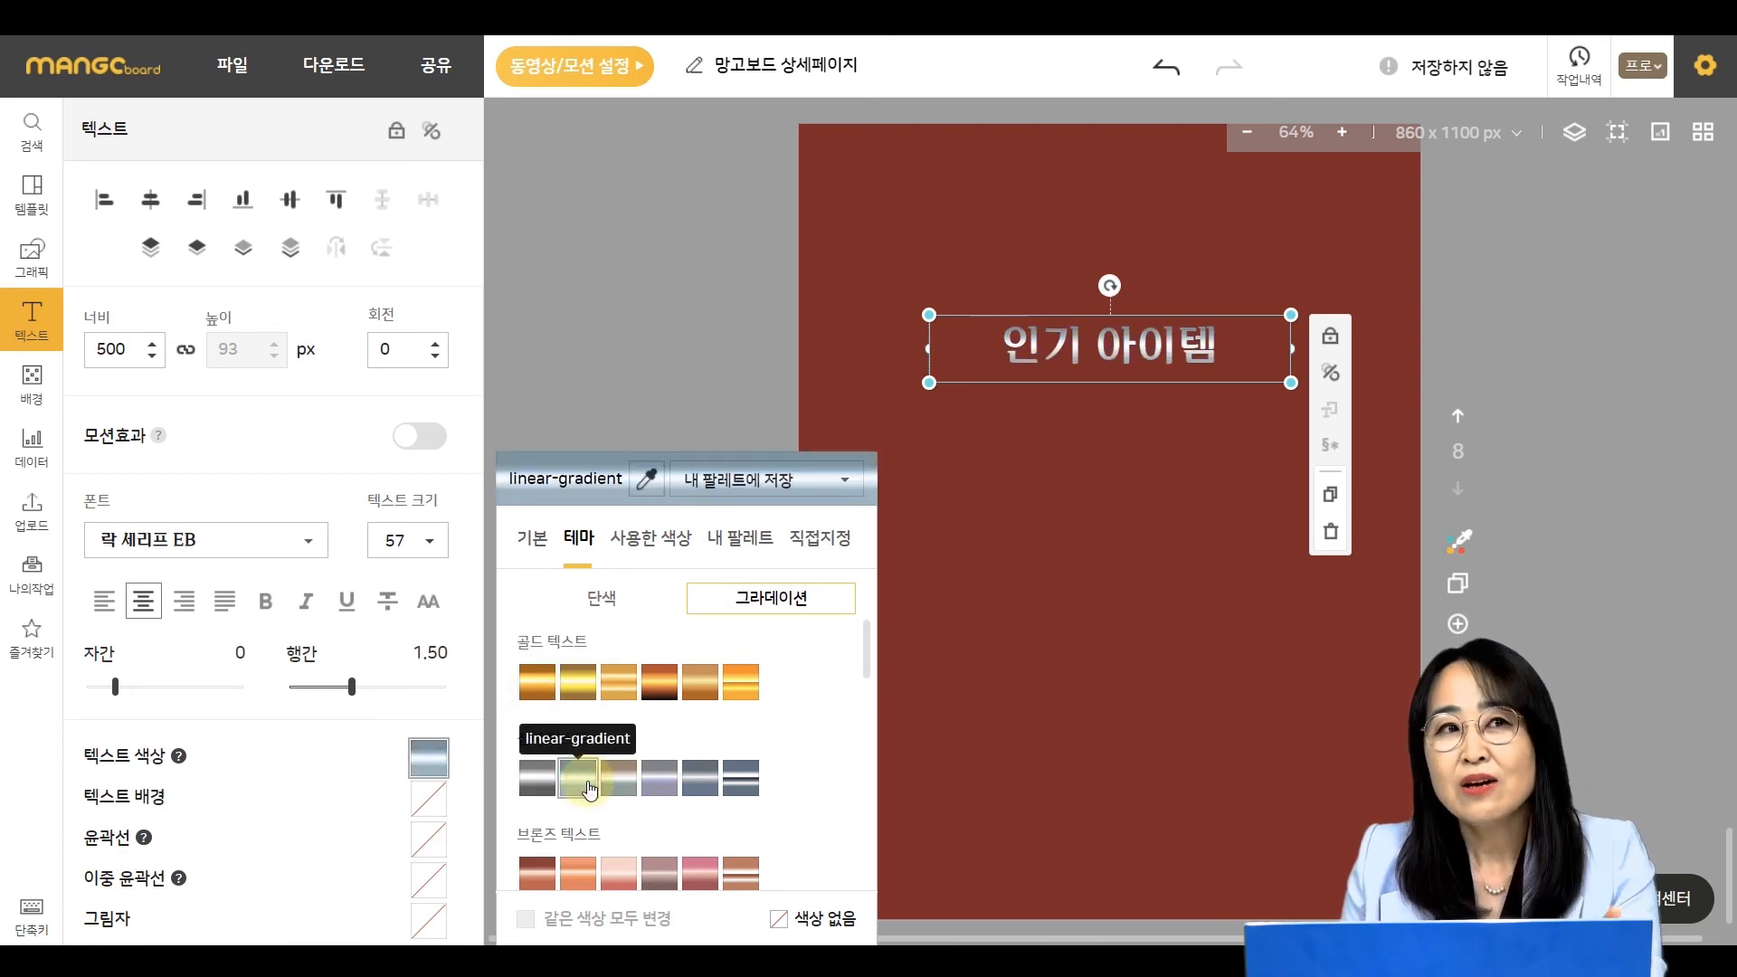